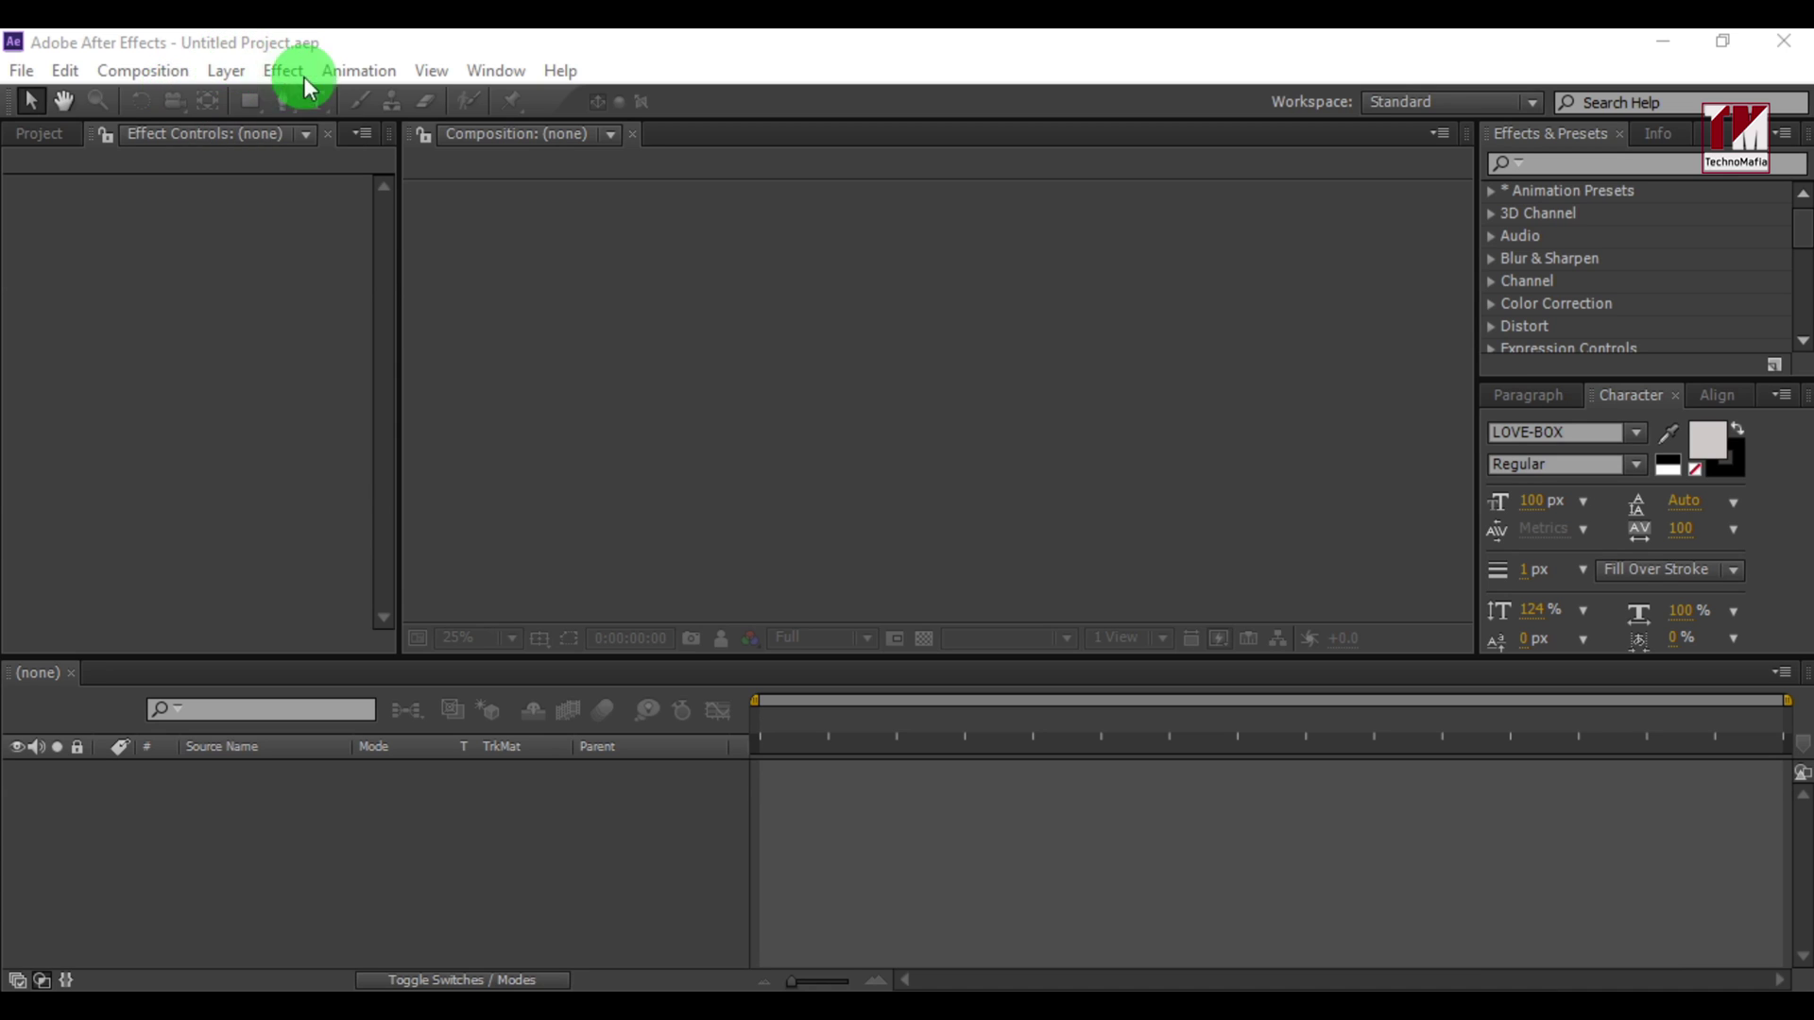
# Create the 'spectrum' composition with the HDTV 1080 29.97 preset and adjust its duration
pyautogui.click(139, 75)
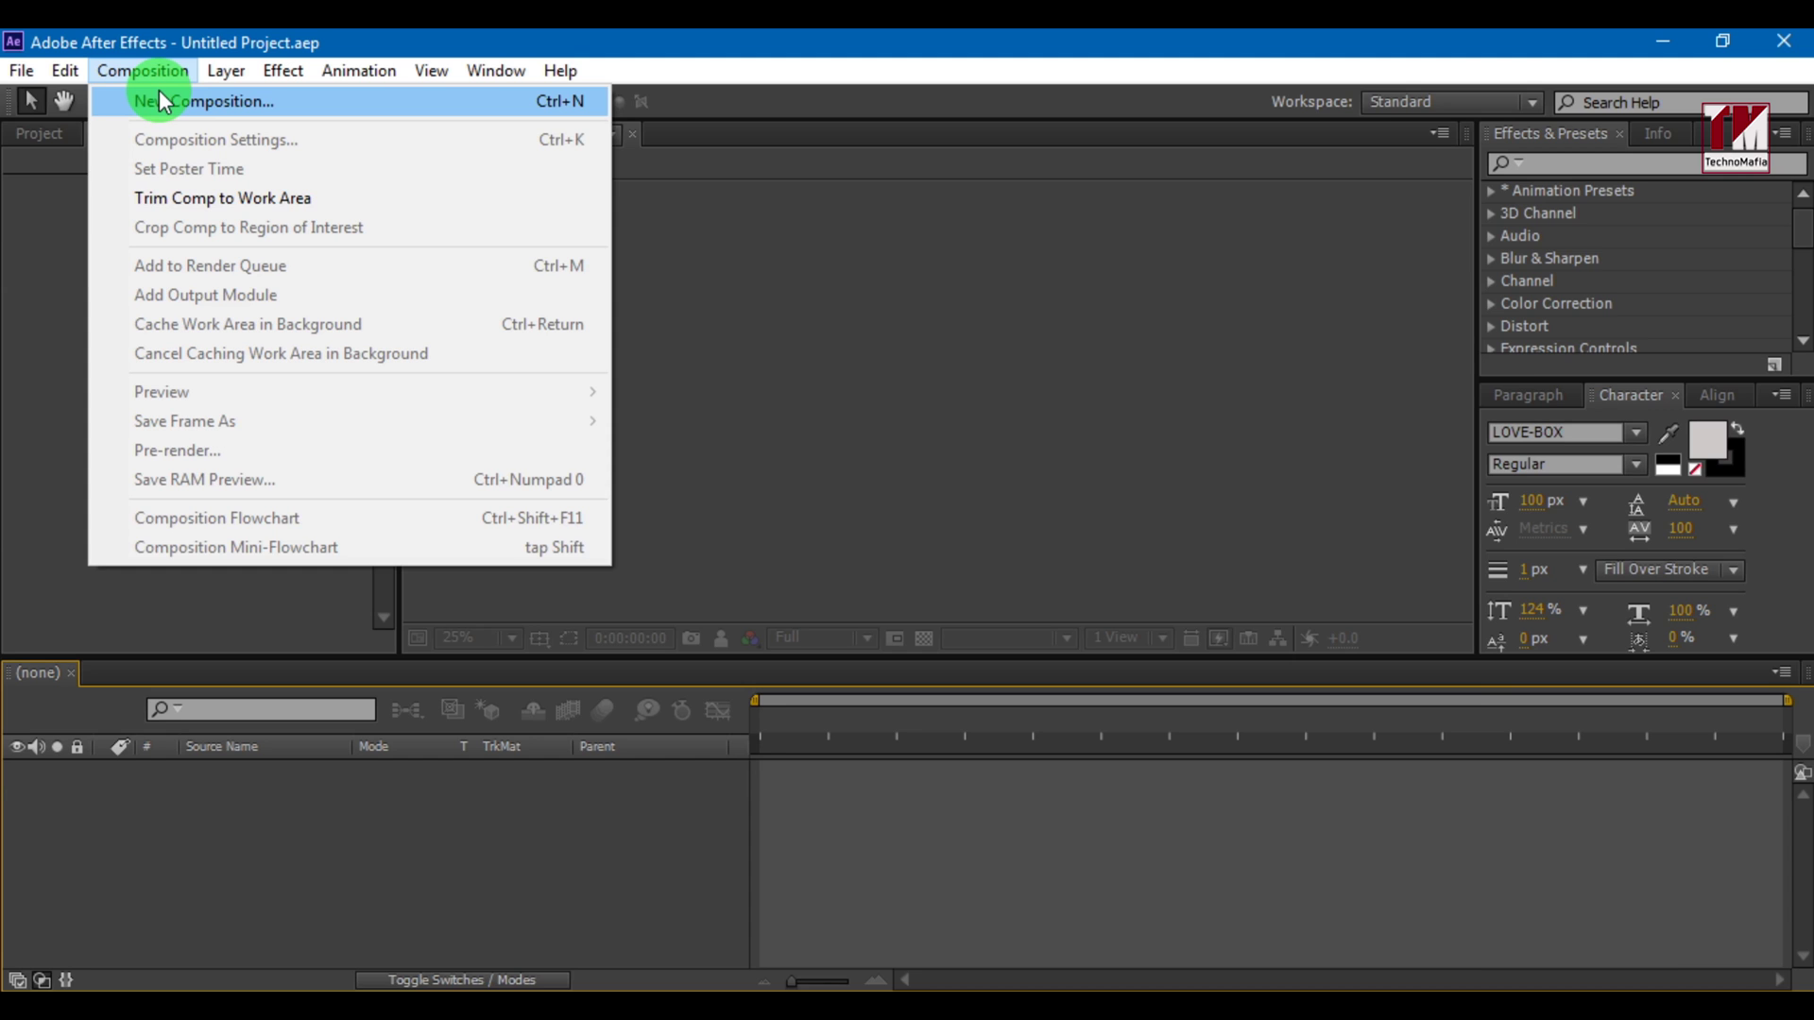
pyautogui.click(162, 101)
pyautogui.write('spectrum')
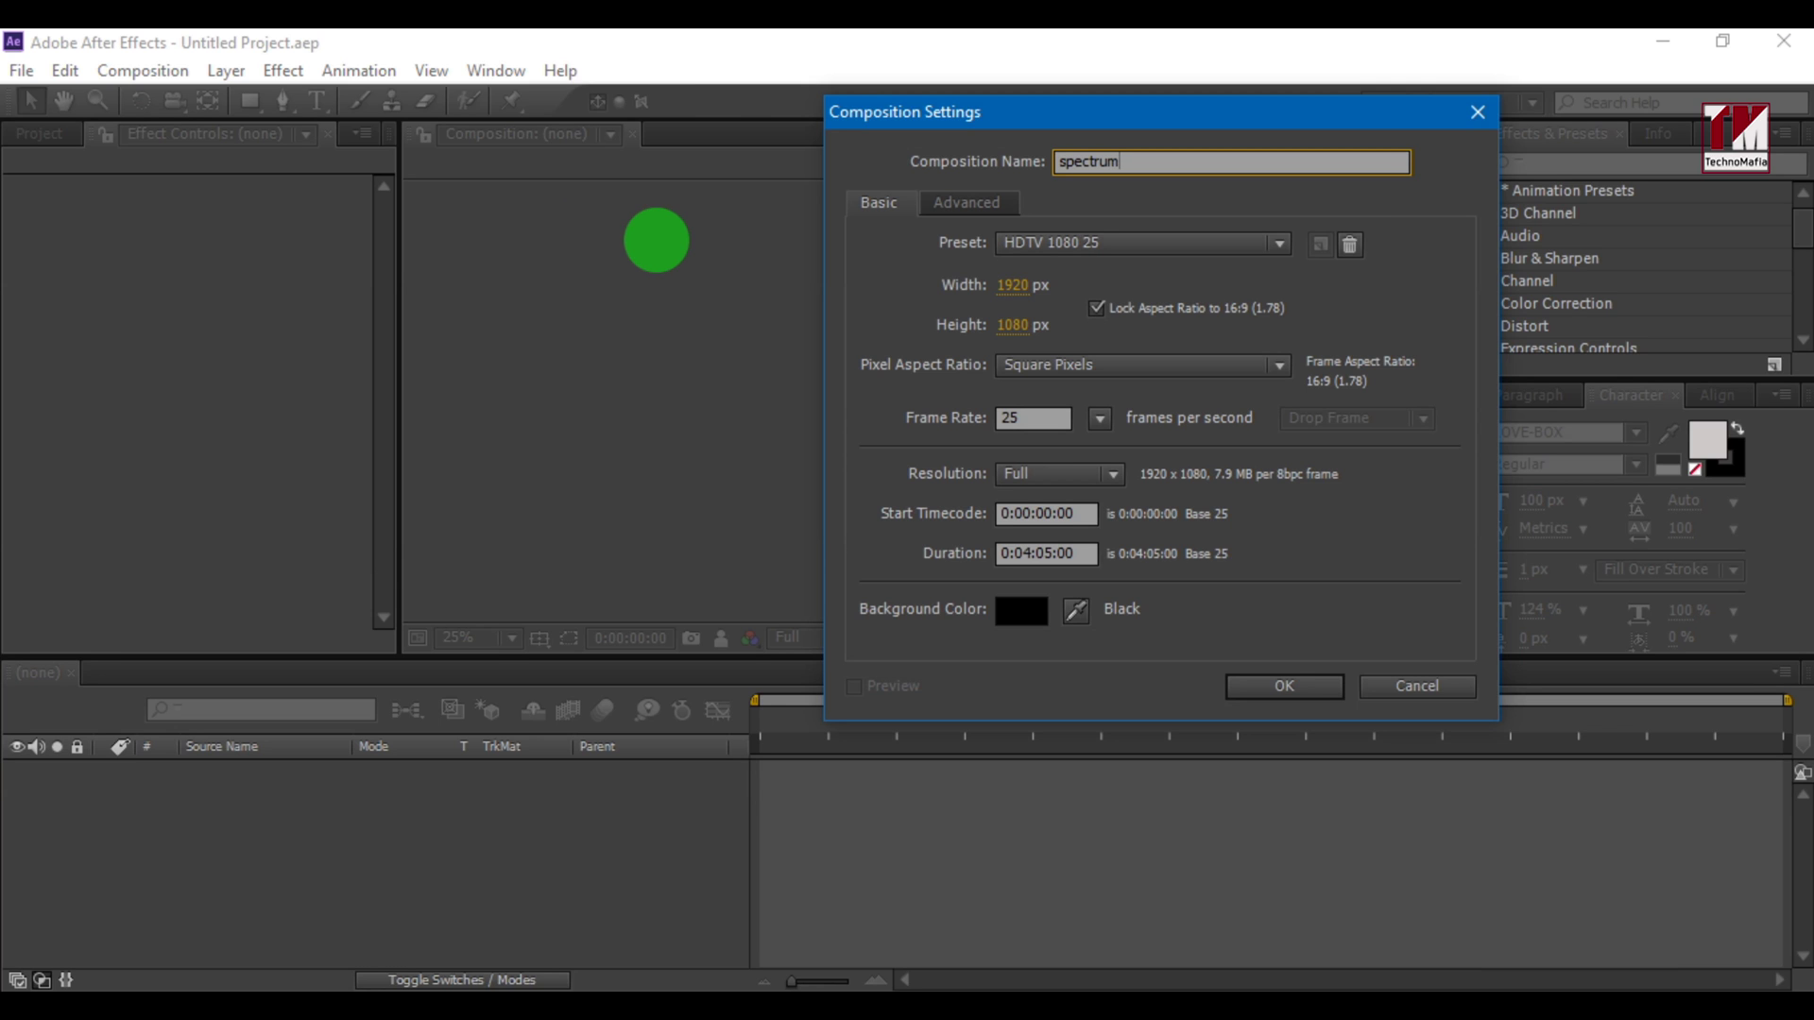
pyautogui.click(1085, 563)
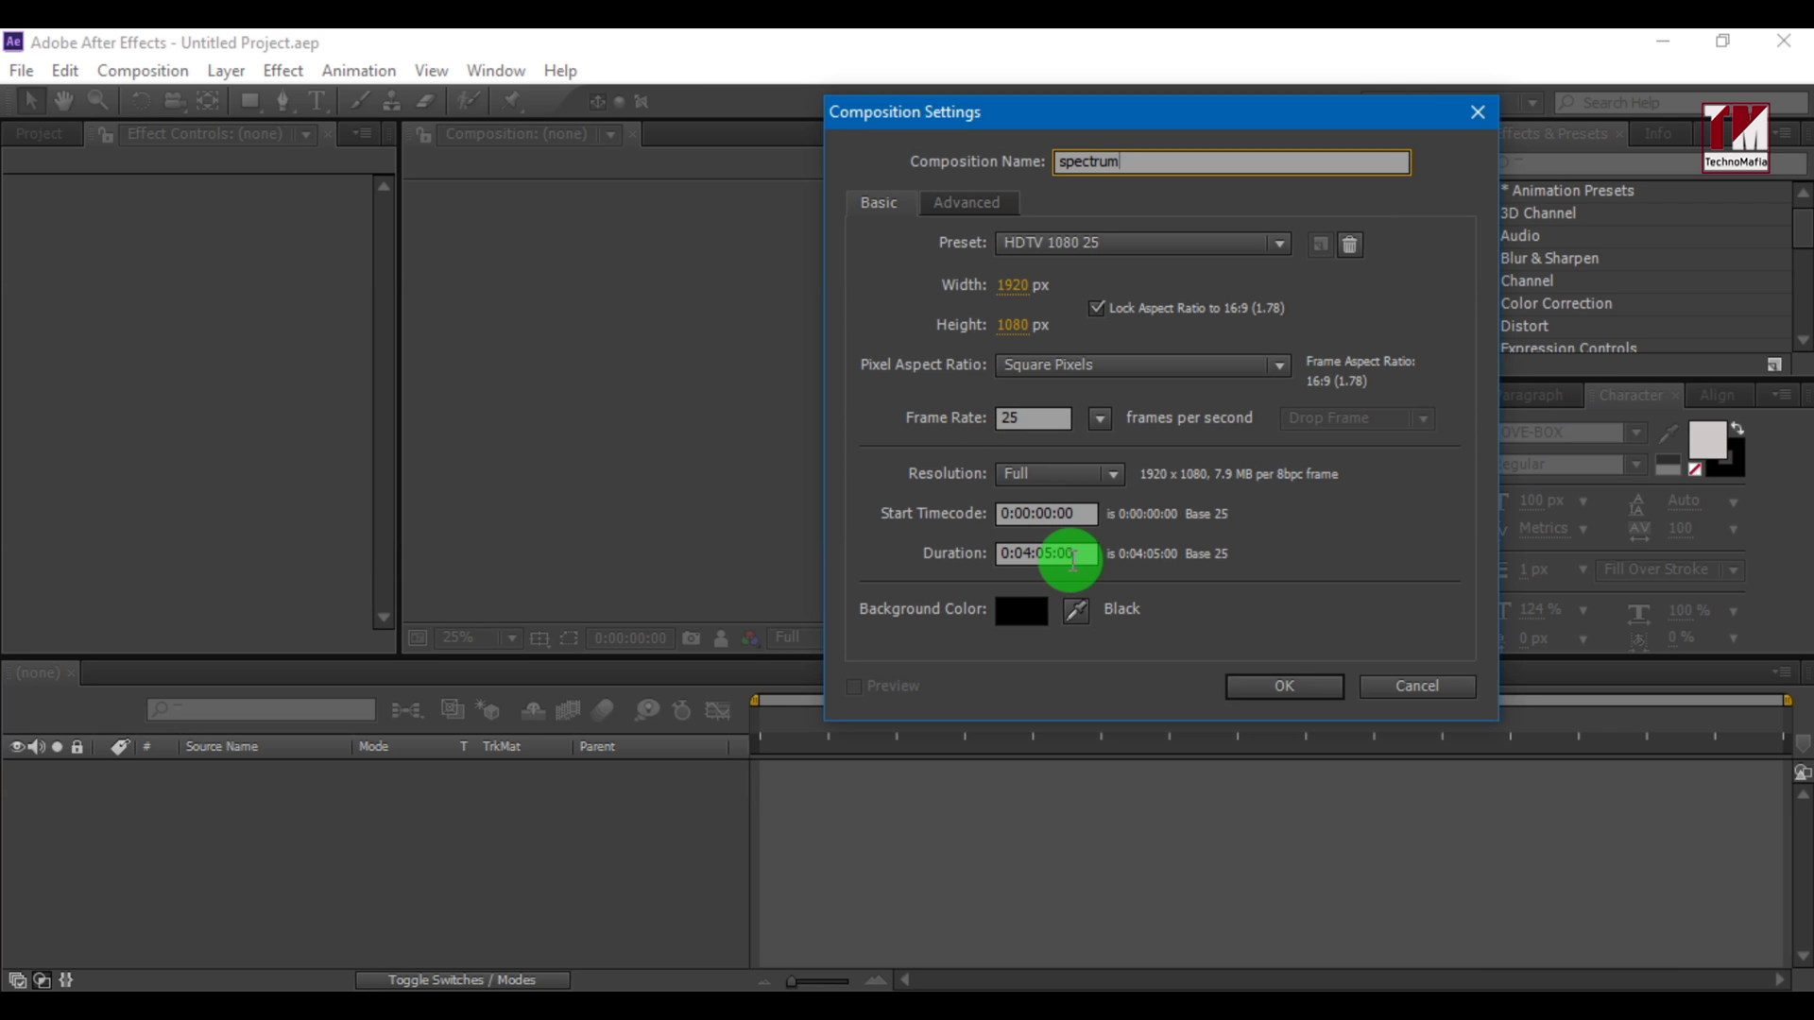
pyautogui.click(1046, 554)
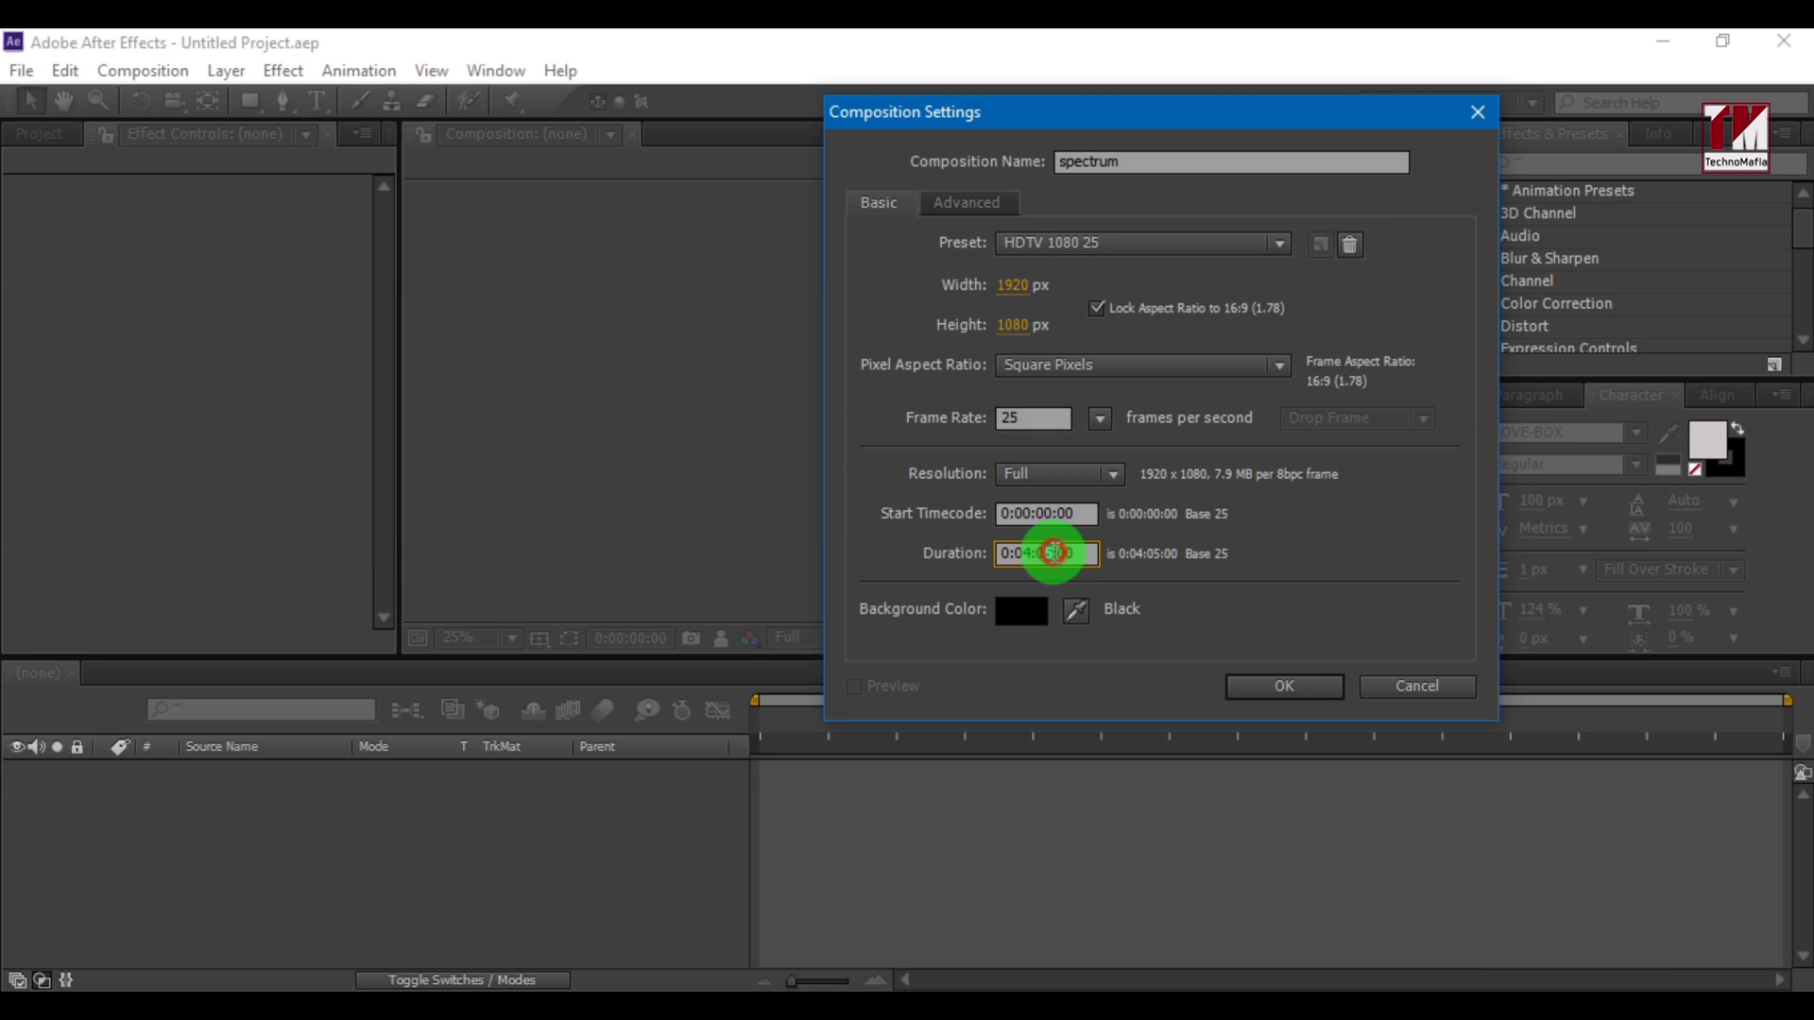
pyautogui.click(1284, 687)
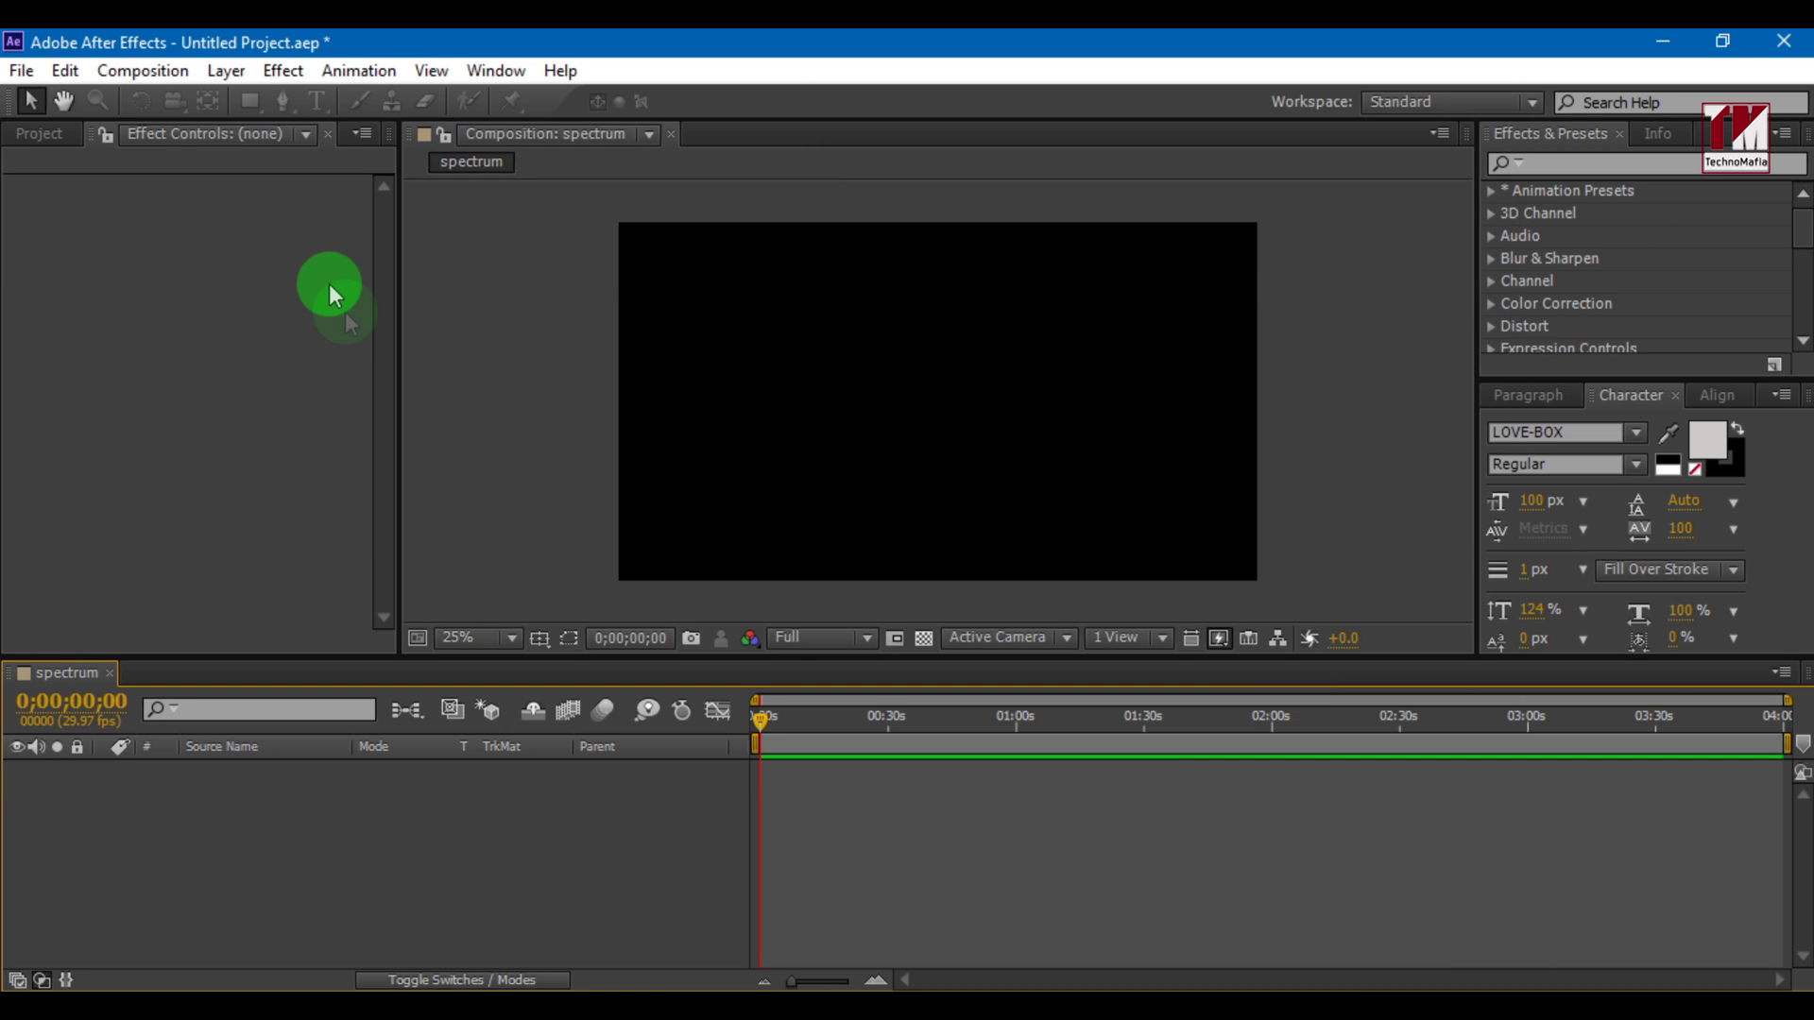
# Drag the aston-martin-dbs-2007 JPEG and Cartoon MP3 from File Explorer into the Project panel
pyautogui.click(17, 132)
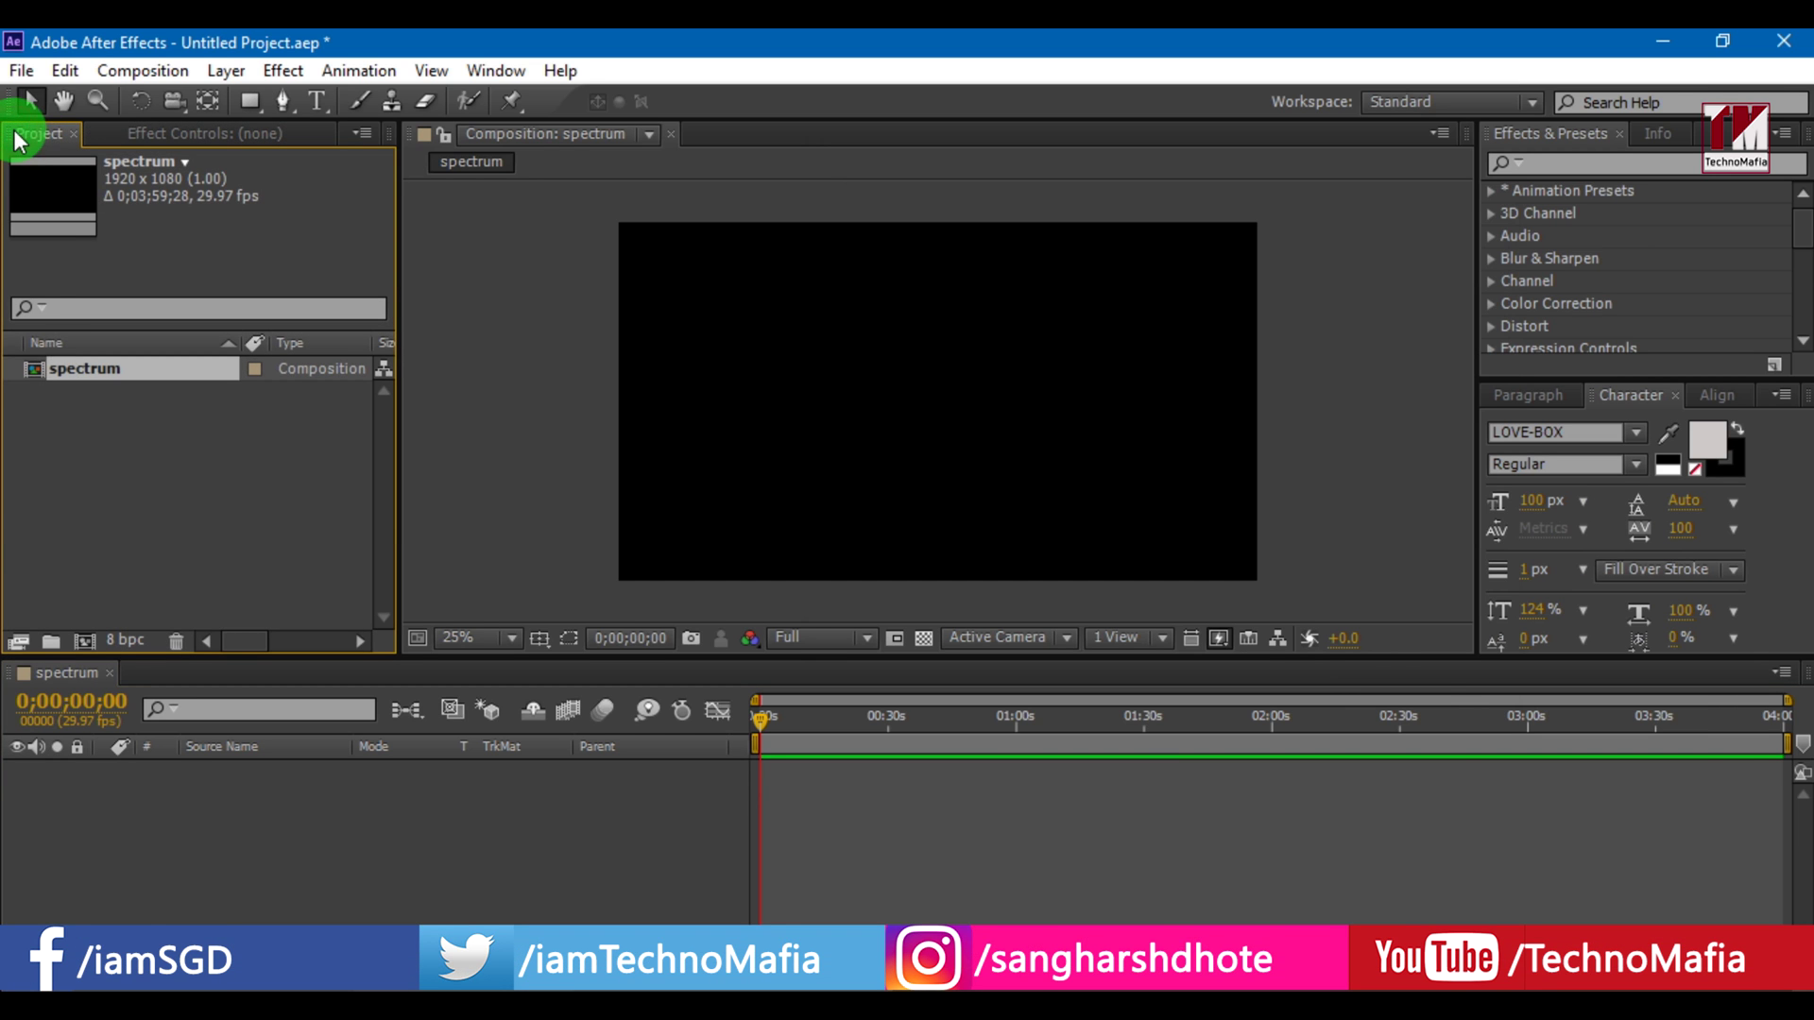
pyautogui.hotkey('alt', 'Tab')
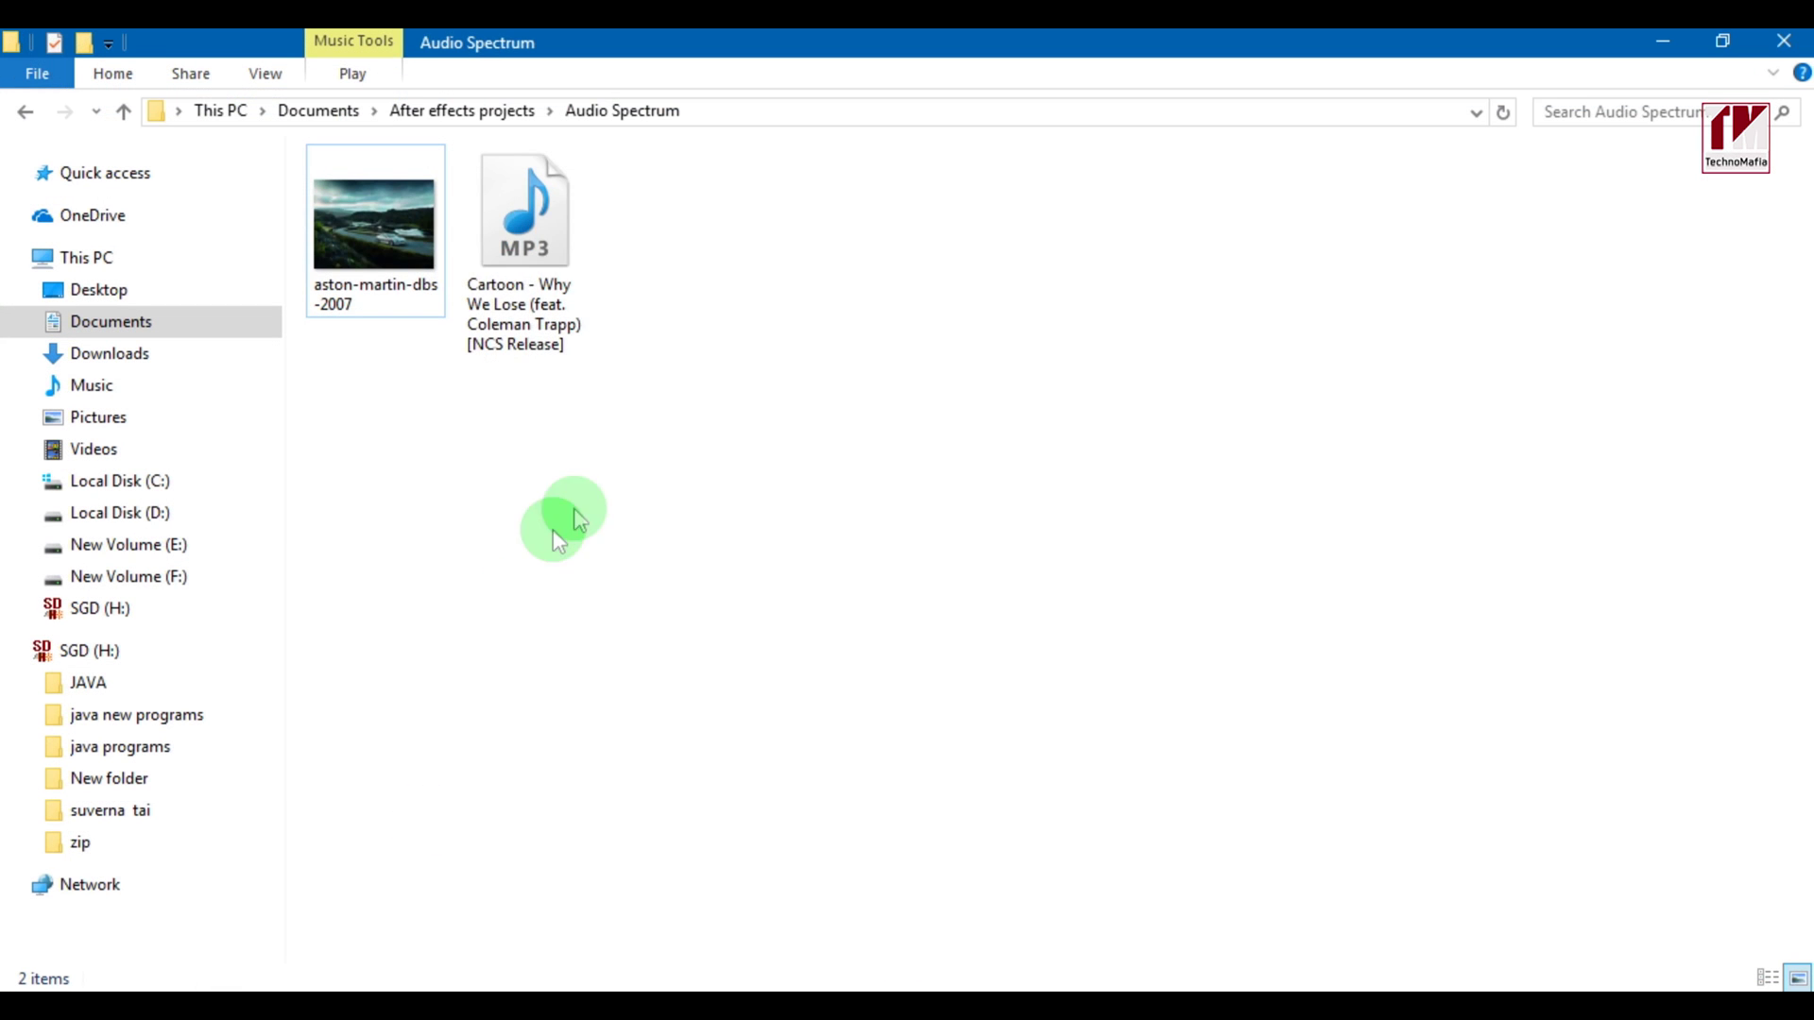
pyautogui.moveTo(639, 407)
pyautogui.mouseDown()
pyautogui.moveTo(415, 283)
pyautogui.moveTo(562, 975)
pyautogui.moveTo(172, 472)
pyautogui.mouseUp()
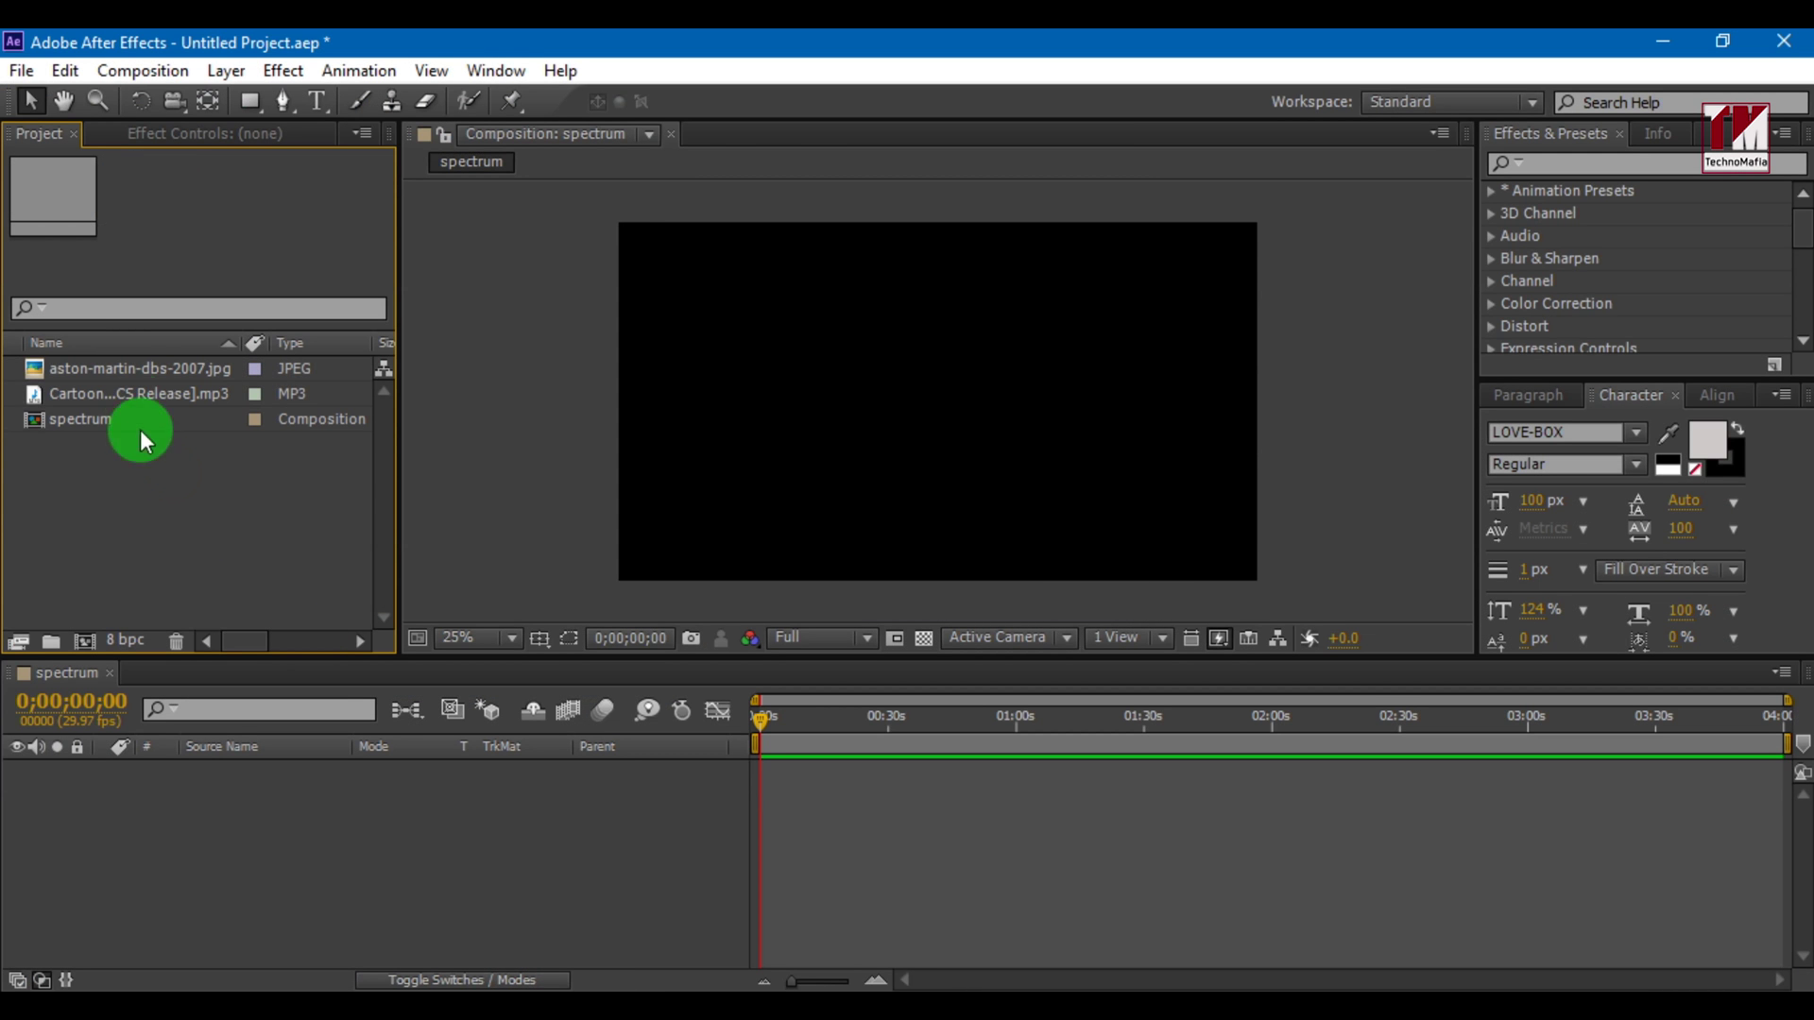
# Put the car photo in the timeline scaled to 78%, then add the Cartoon MP3 layer
pyautogui.moveTo(139, 375); pyautogui.dragTo(268, 824)
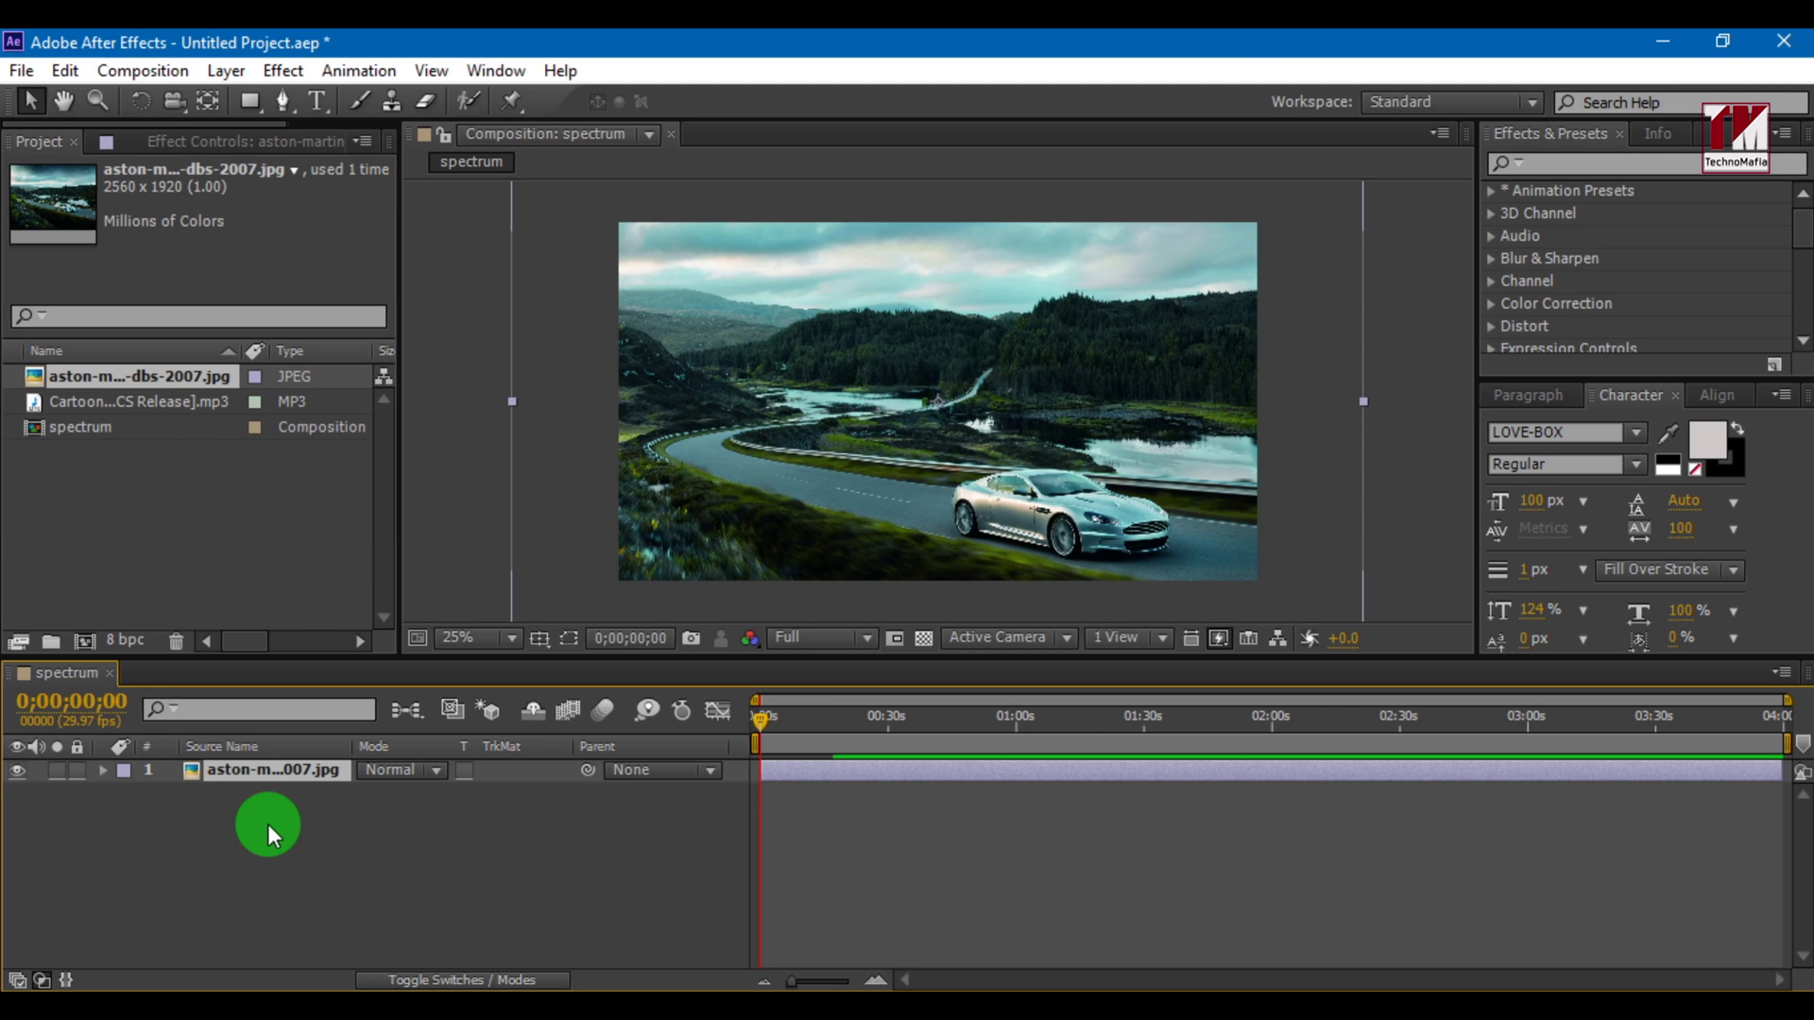
pyautogui.press('s')
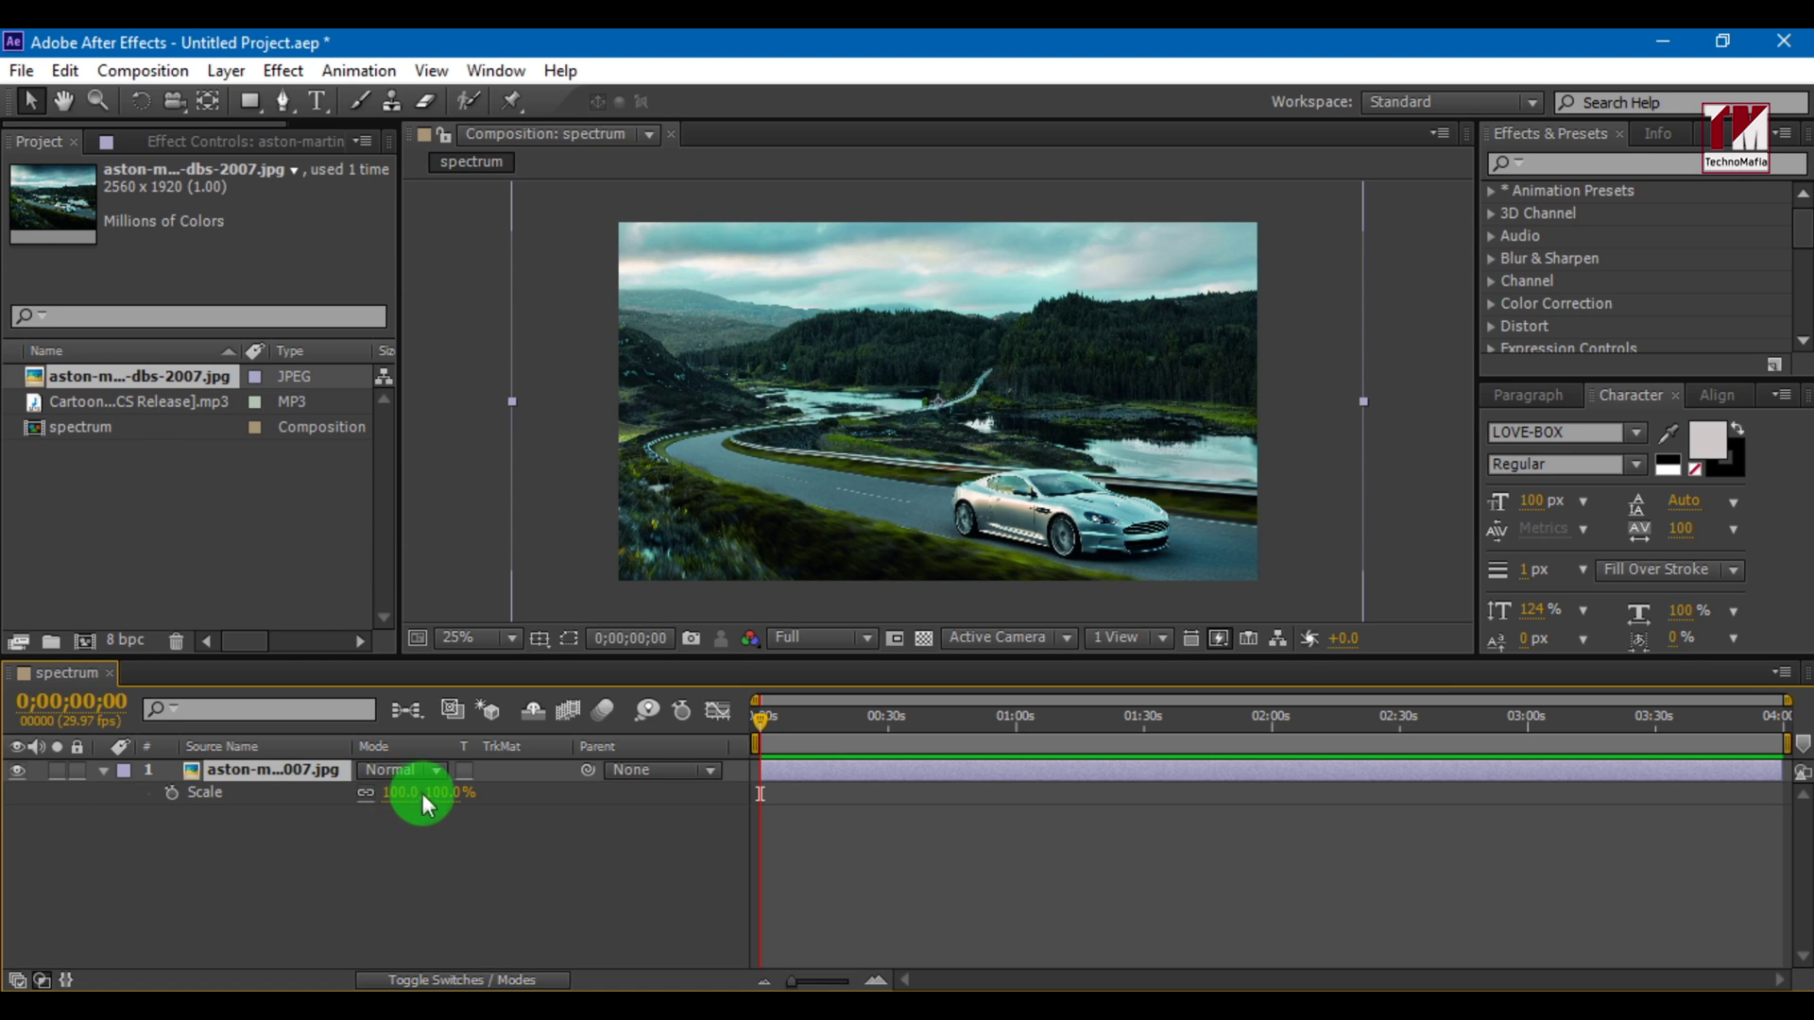
pyautogui.moveTo(422, 795); pyautogui.dragTo(398, 795)
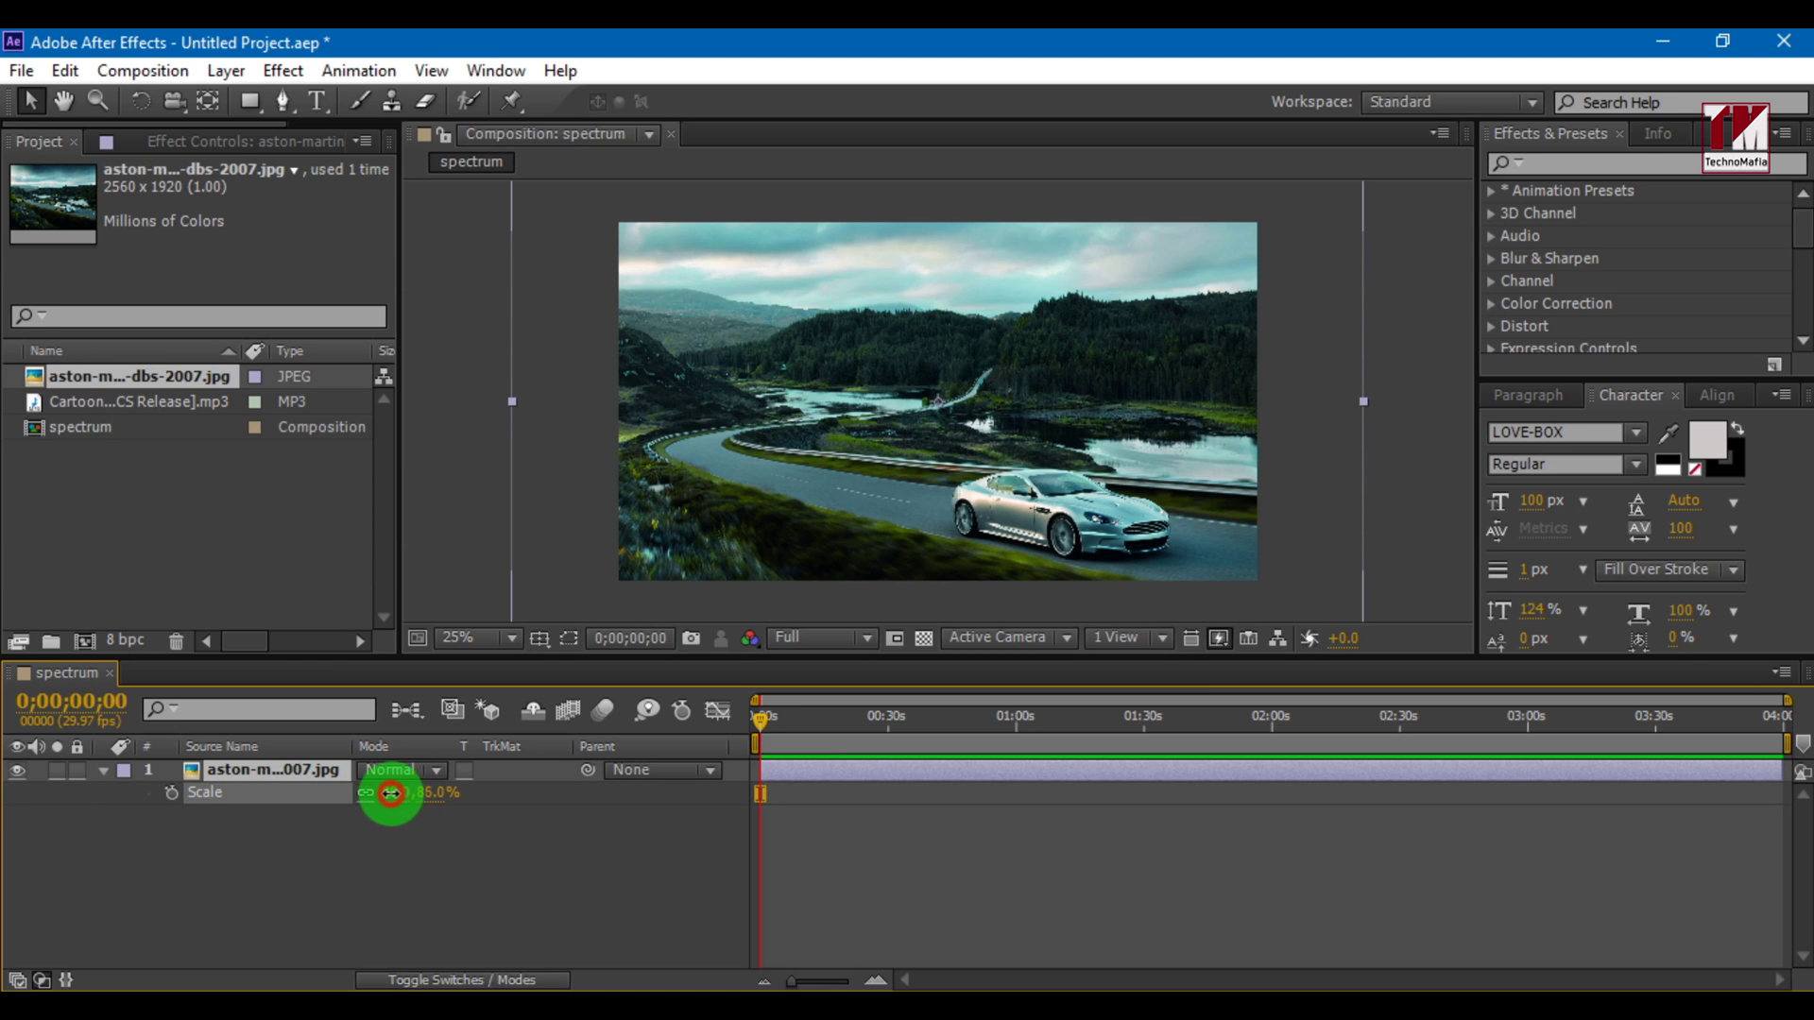
pyautogui.moveTo(386, 795); pyautogui.dragTo(407, 856)
pyautogui.click(407, 855)
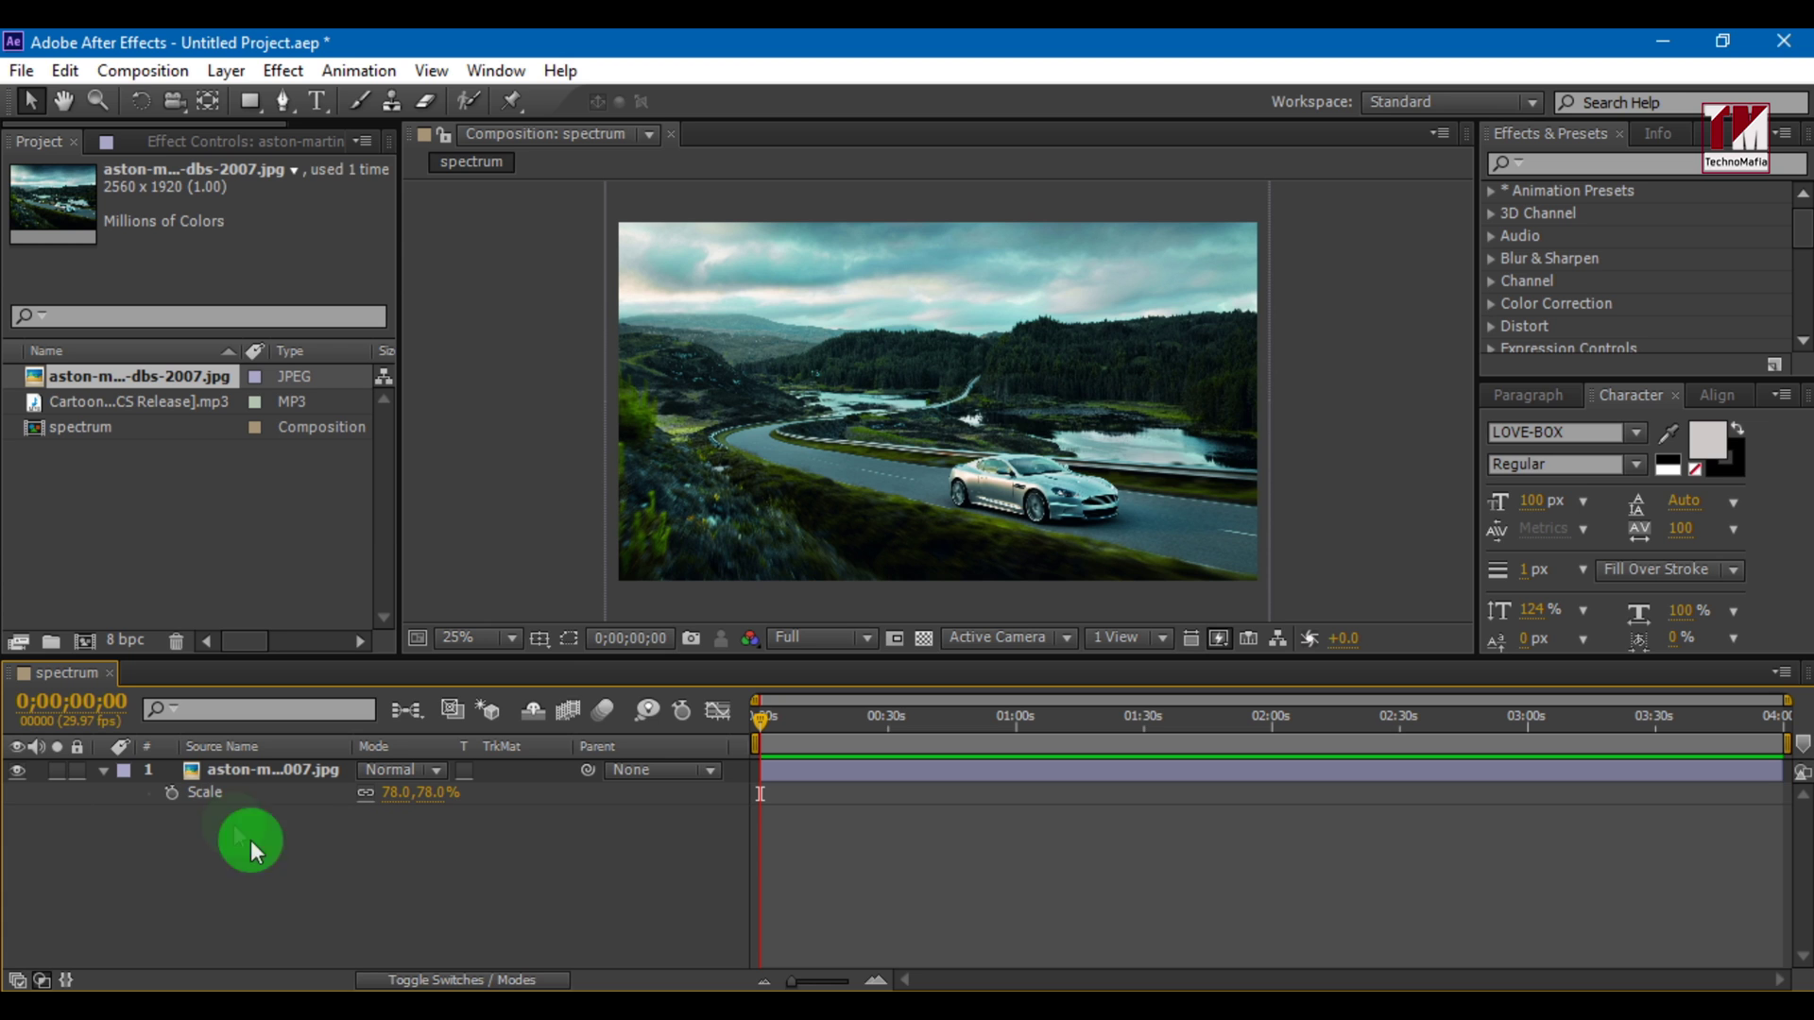
pyautogui.moveTo(148, 402); pyautogui.dragTo(267, 827)
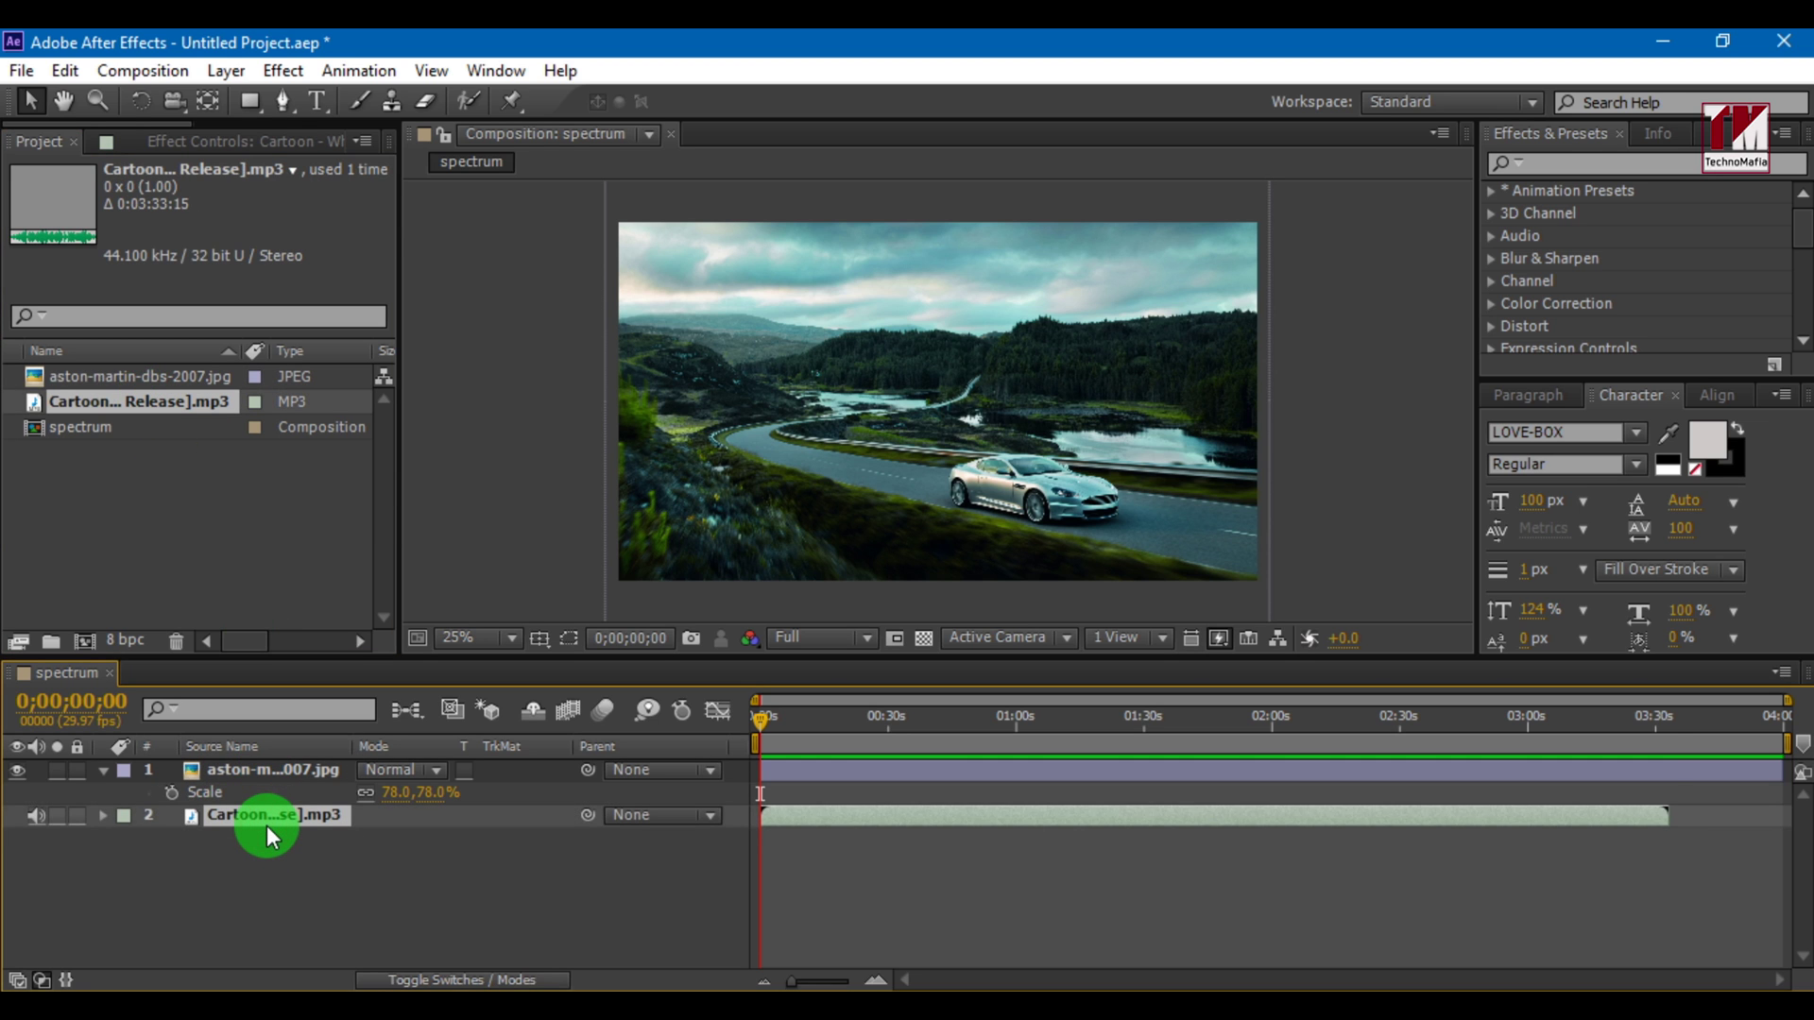
# Apply Hue/Saturation to the car photo layer with Master Lightness at -68
pyautogui.click(262, 770)
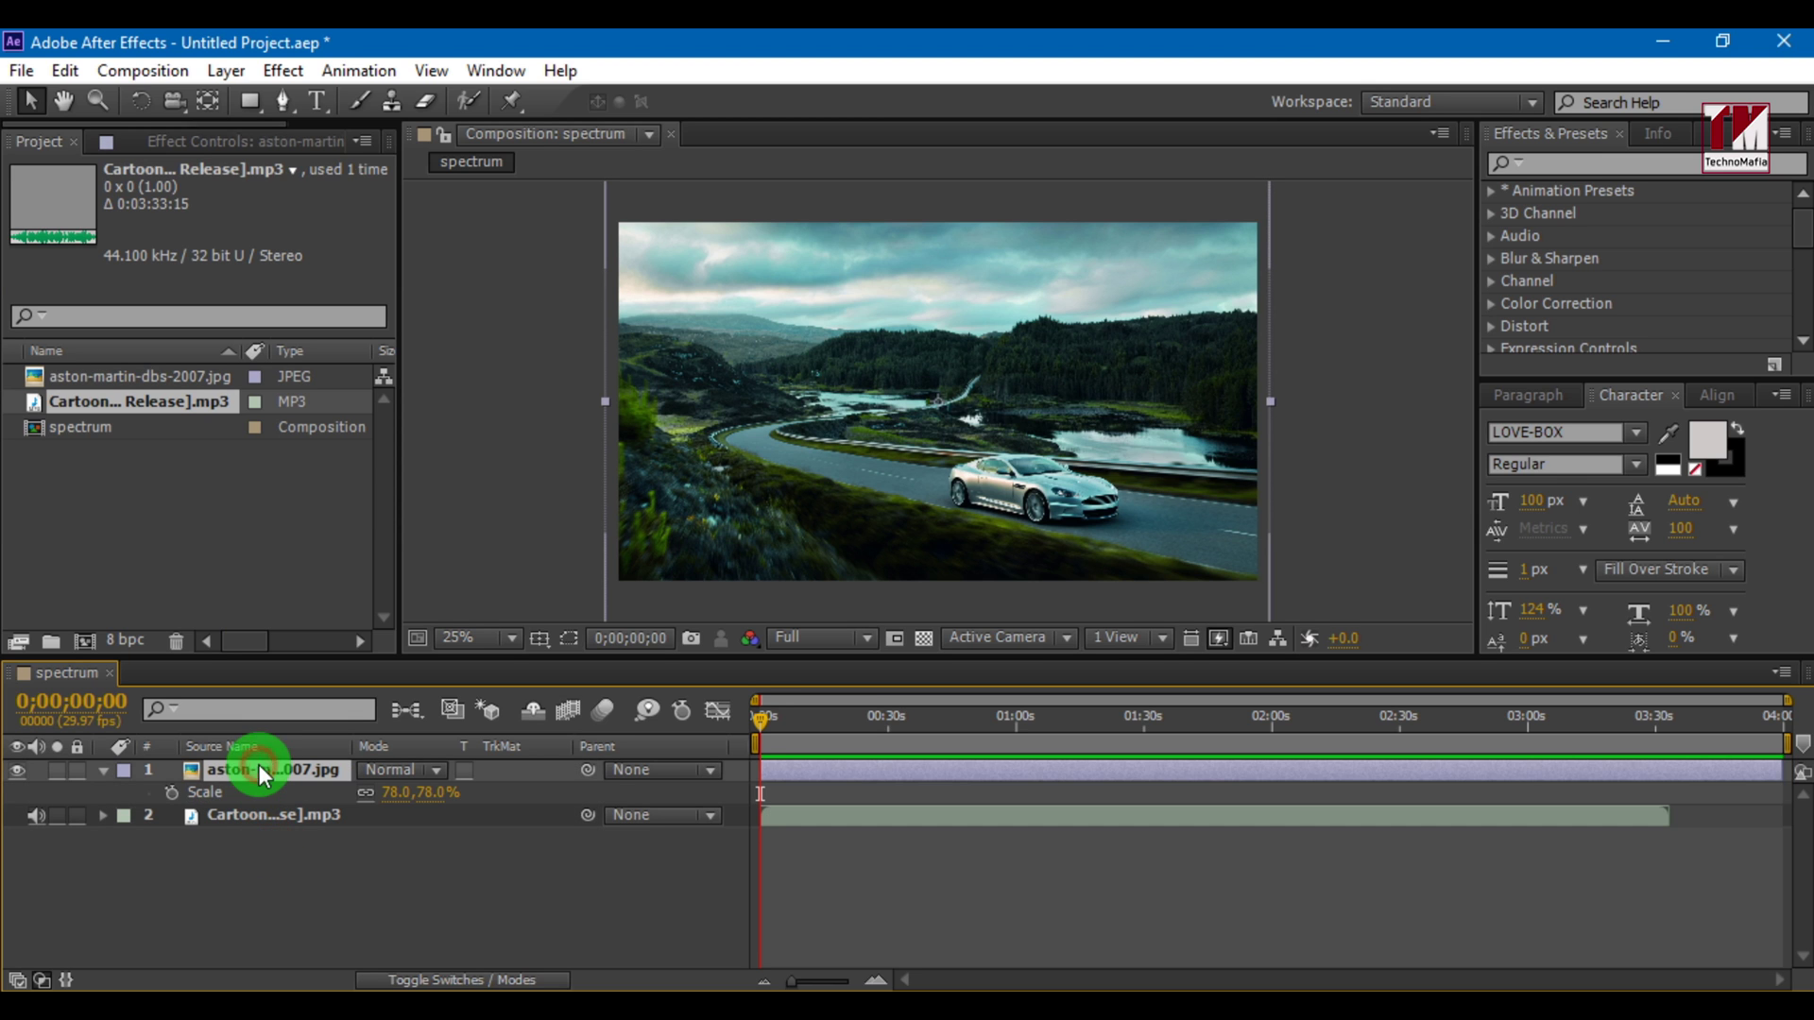
pyautogui.click(1548, 165)
pyautogui.write('hue')
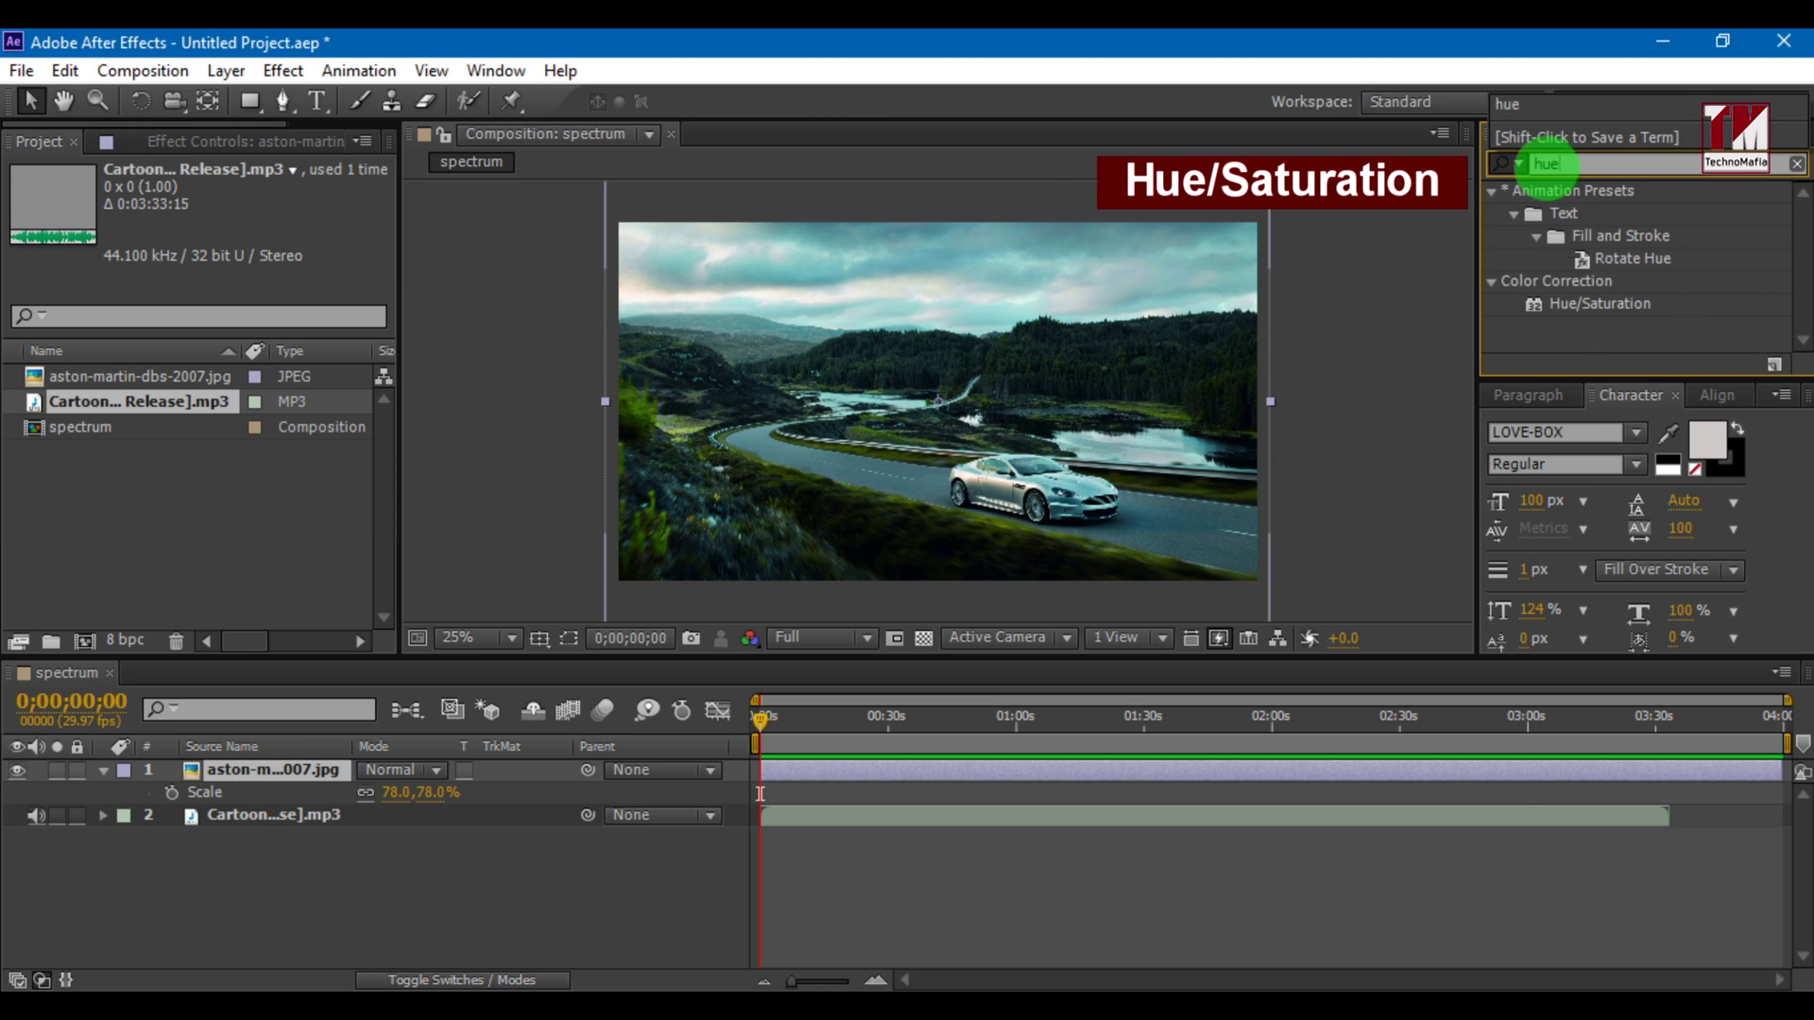
pyautogui.click(1556, 306)
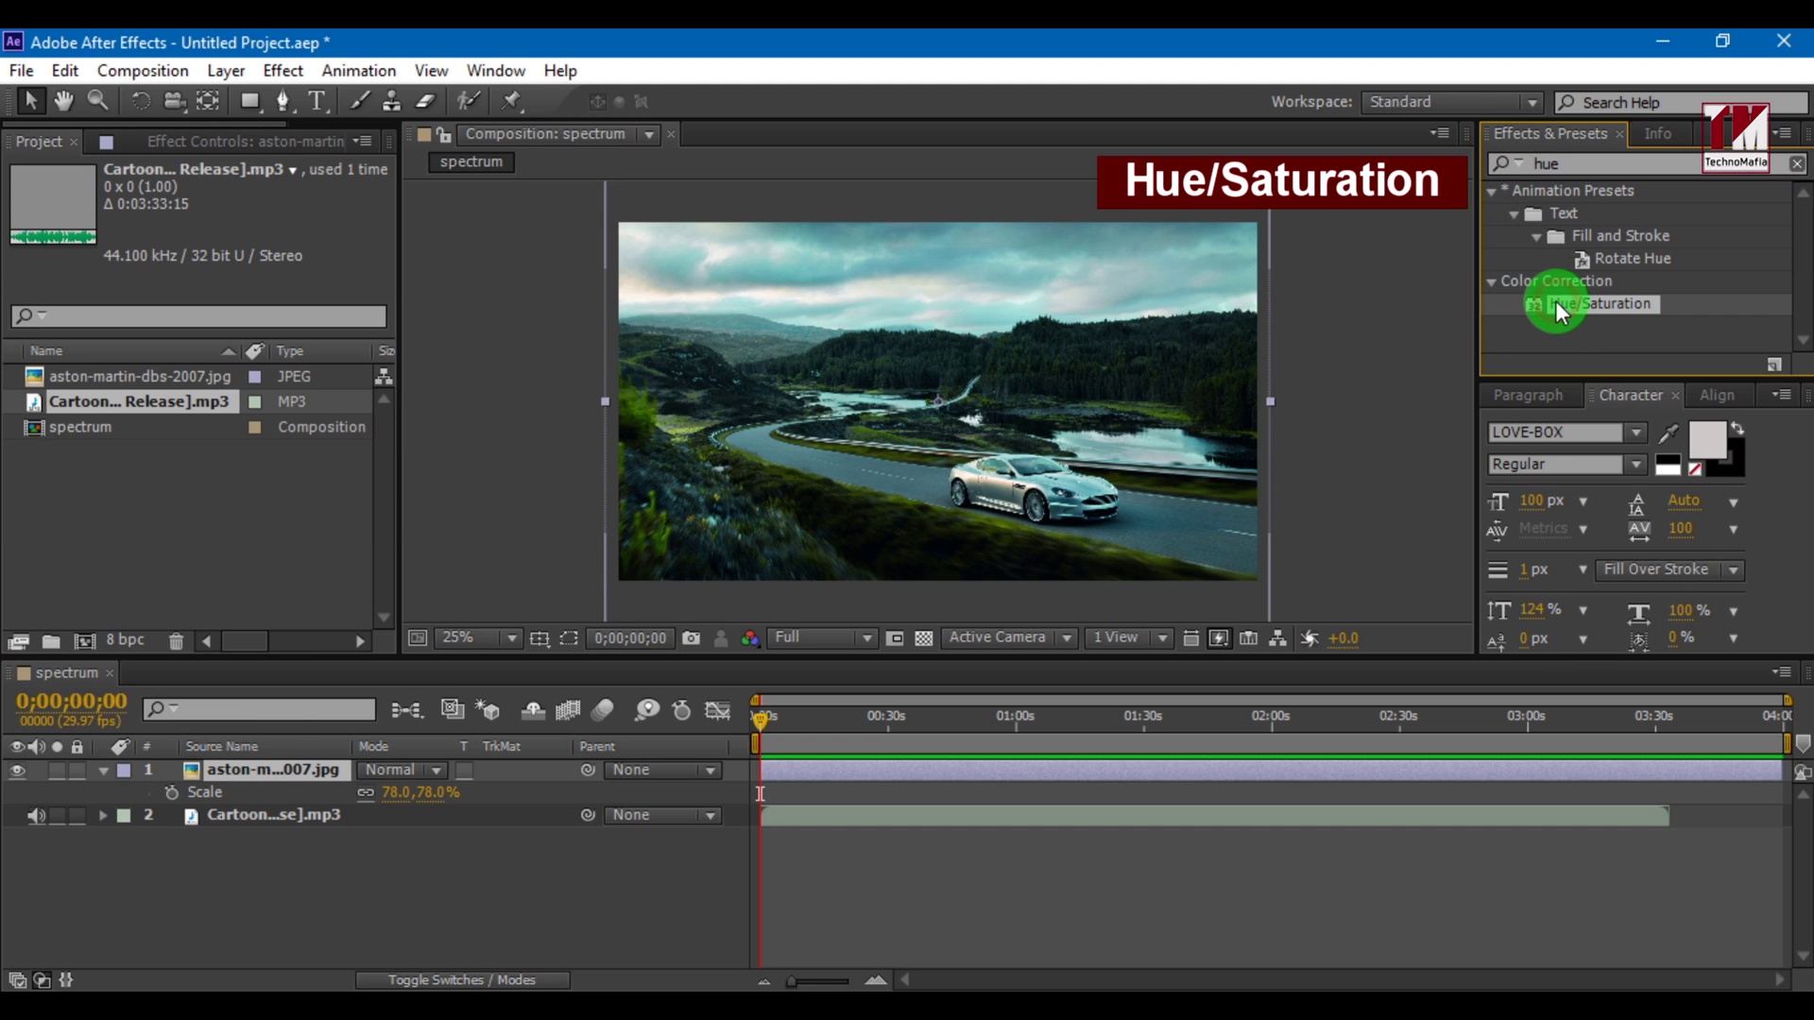
pyautogui.moveTo(1556, 312); pyautogui.dragTo(242, 770)
pyautogui.moveTo(210, 514); pyautogui.dragTo(119, 520)
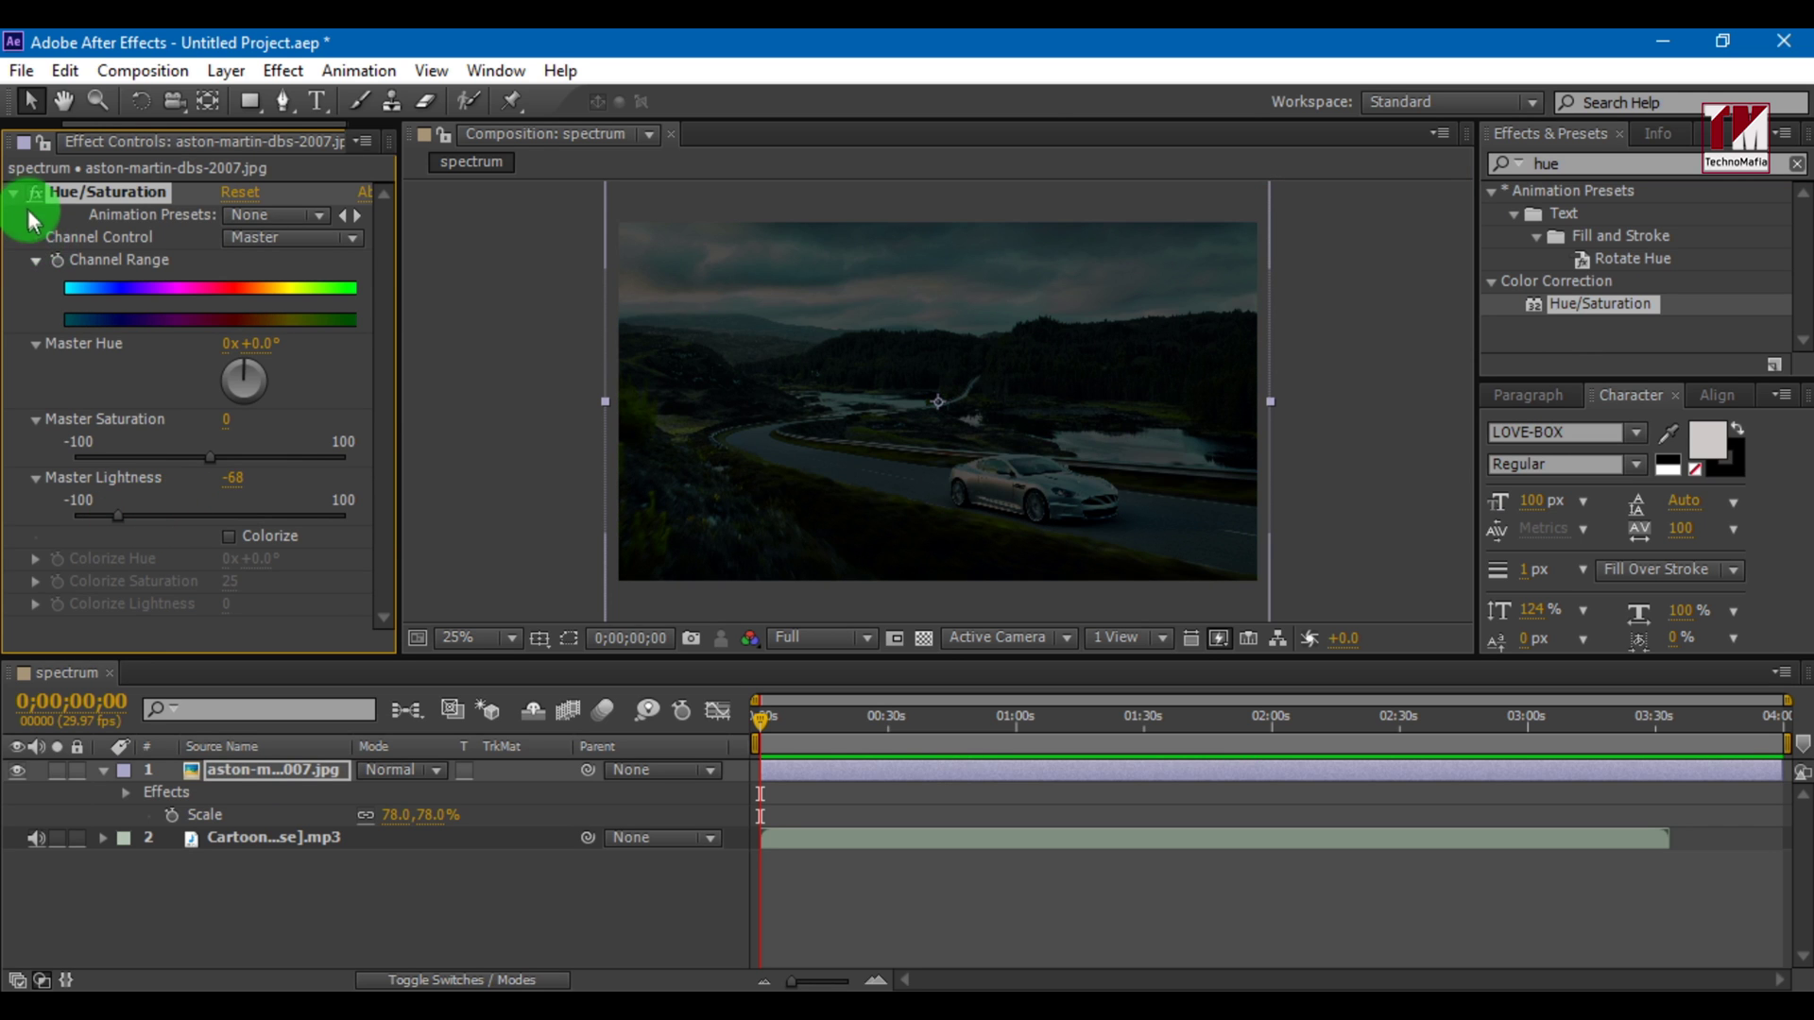
pyautogui.click(336, 899)
pyautogui.click(227, 770)
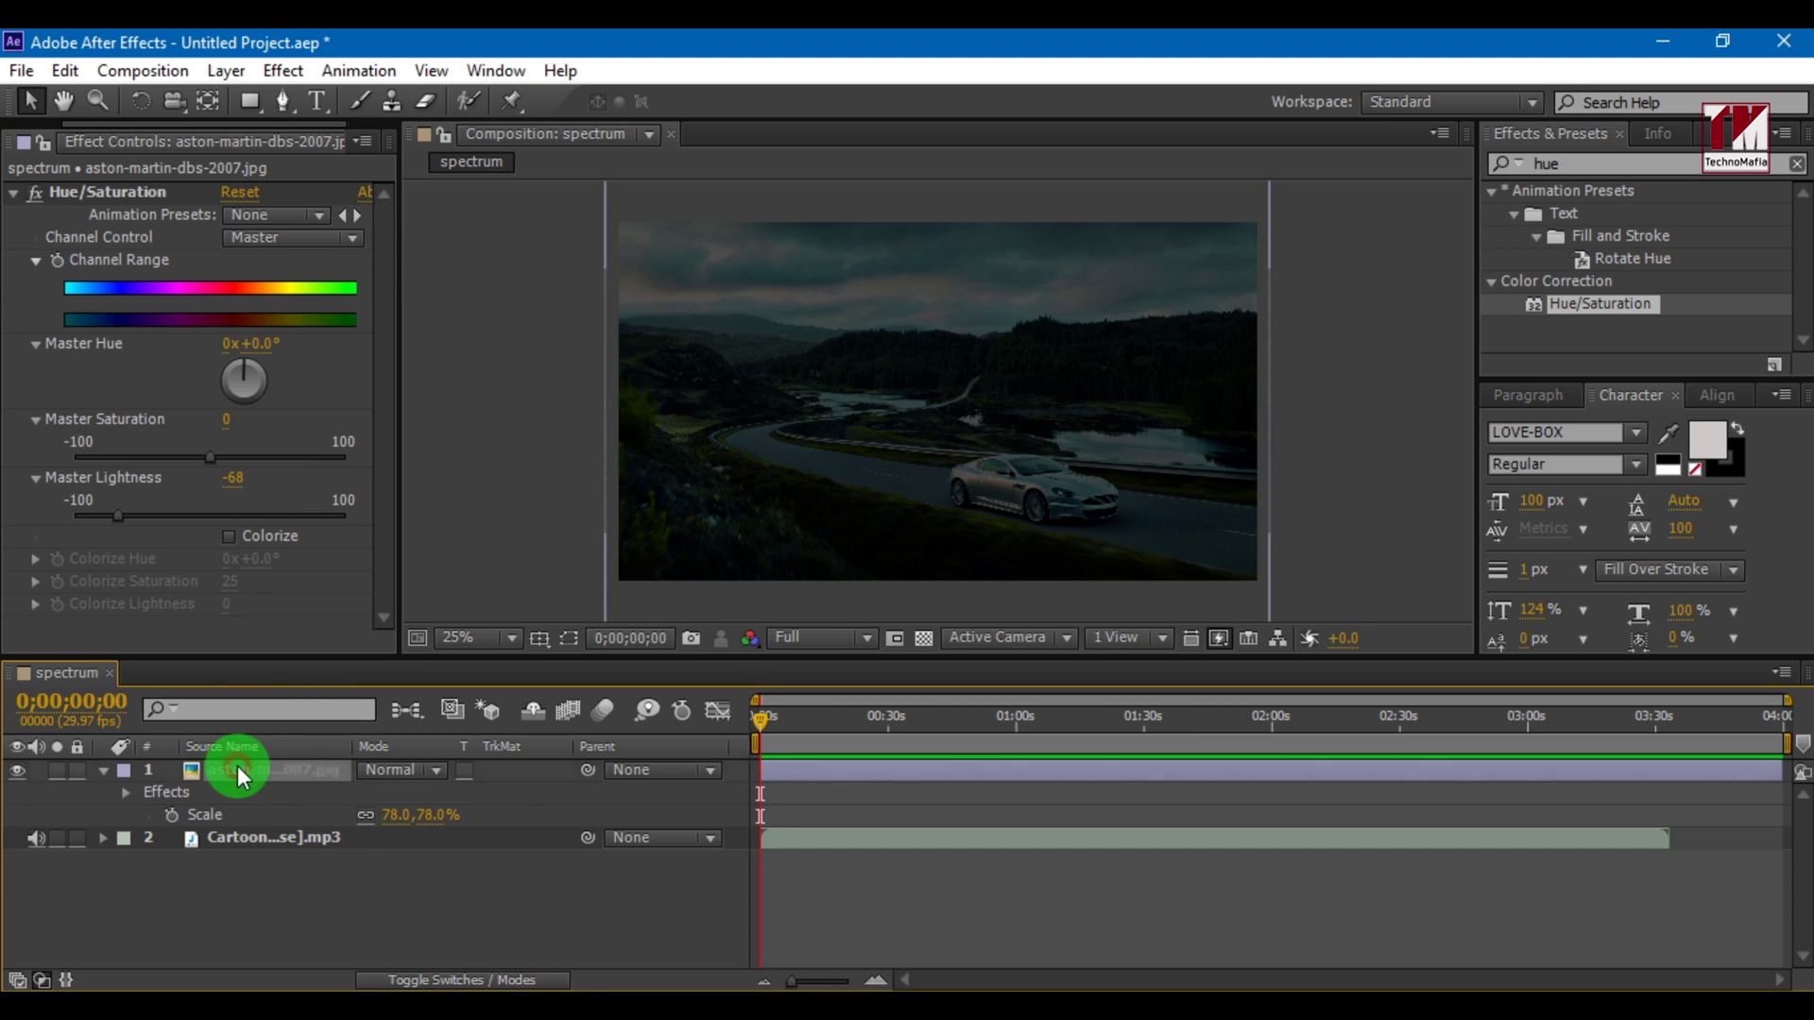
# Add a new Dark Red Solid 1 layer to the composition
pyautogui.rightClick(317, 884)
pyautogui.moveTo(425, 604)
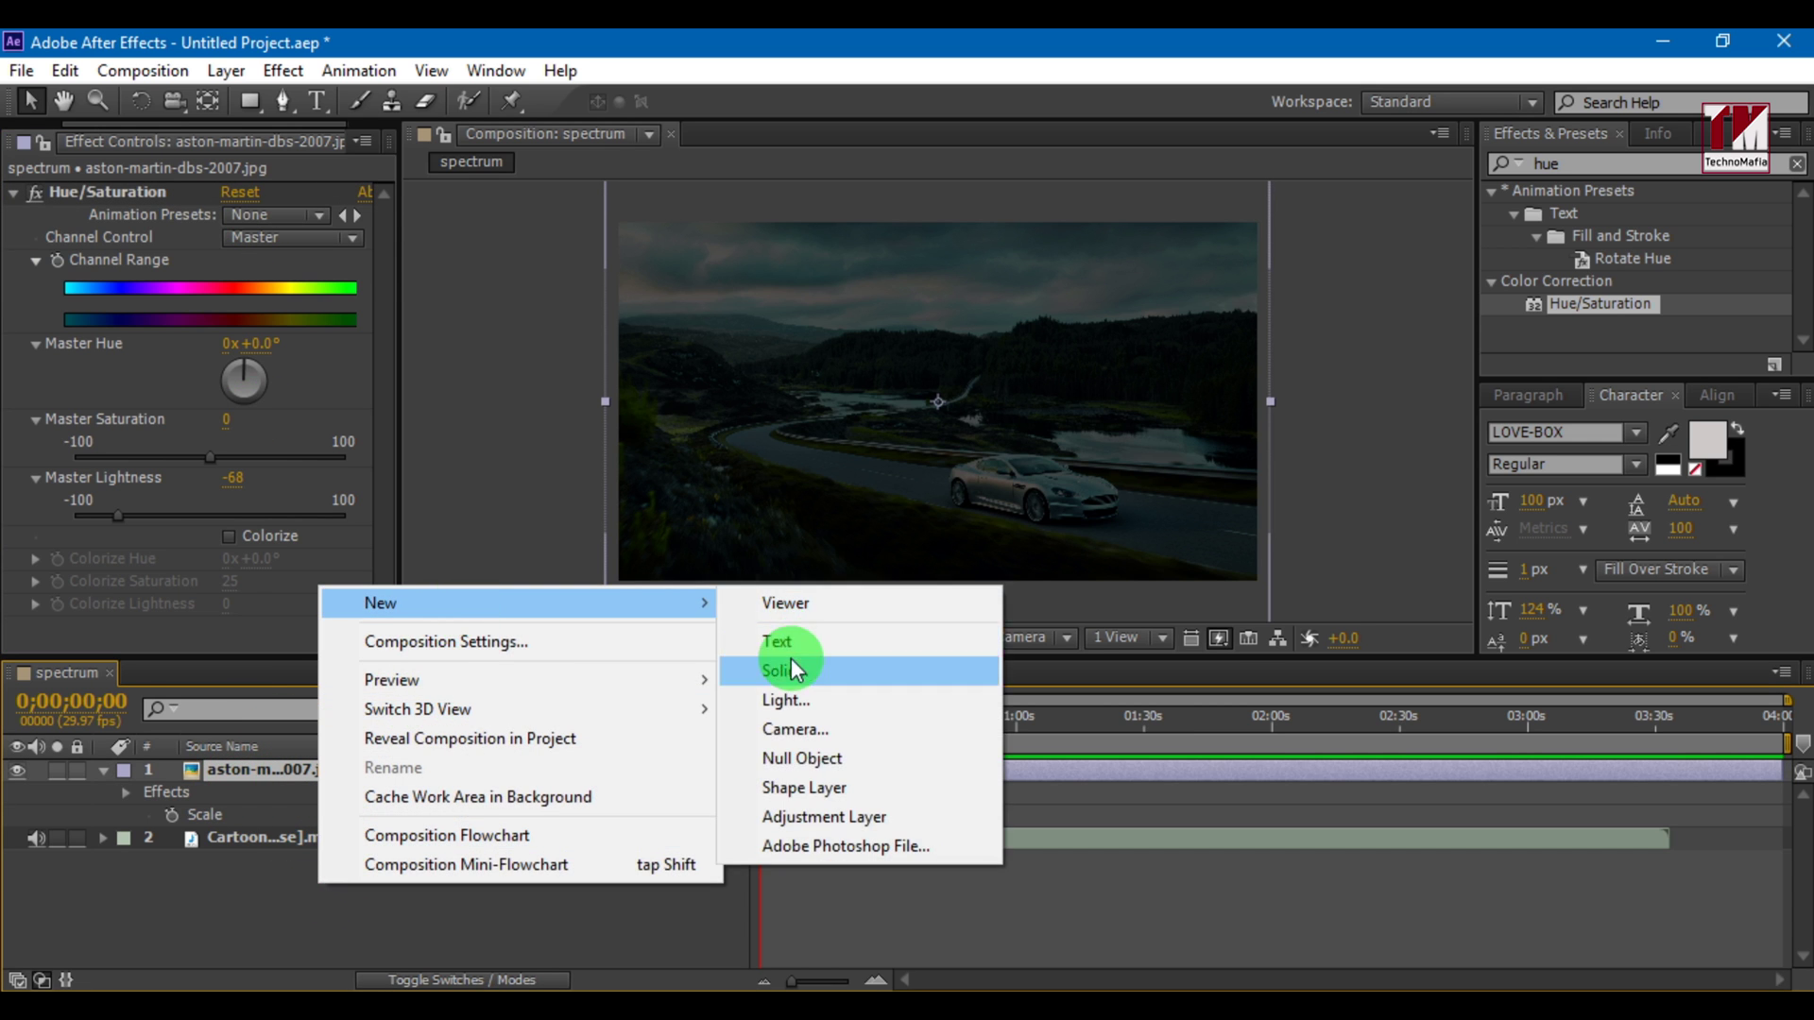
pyautogui.click(788, 666)
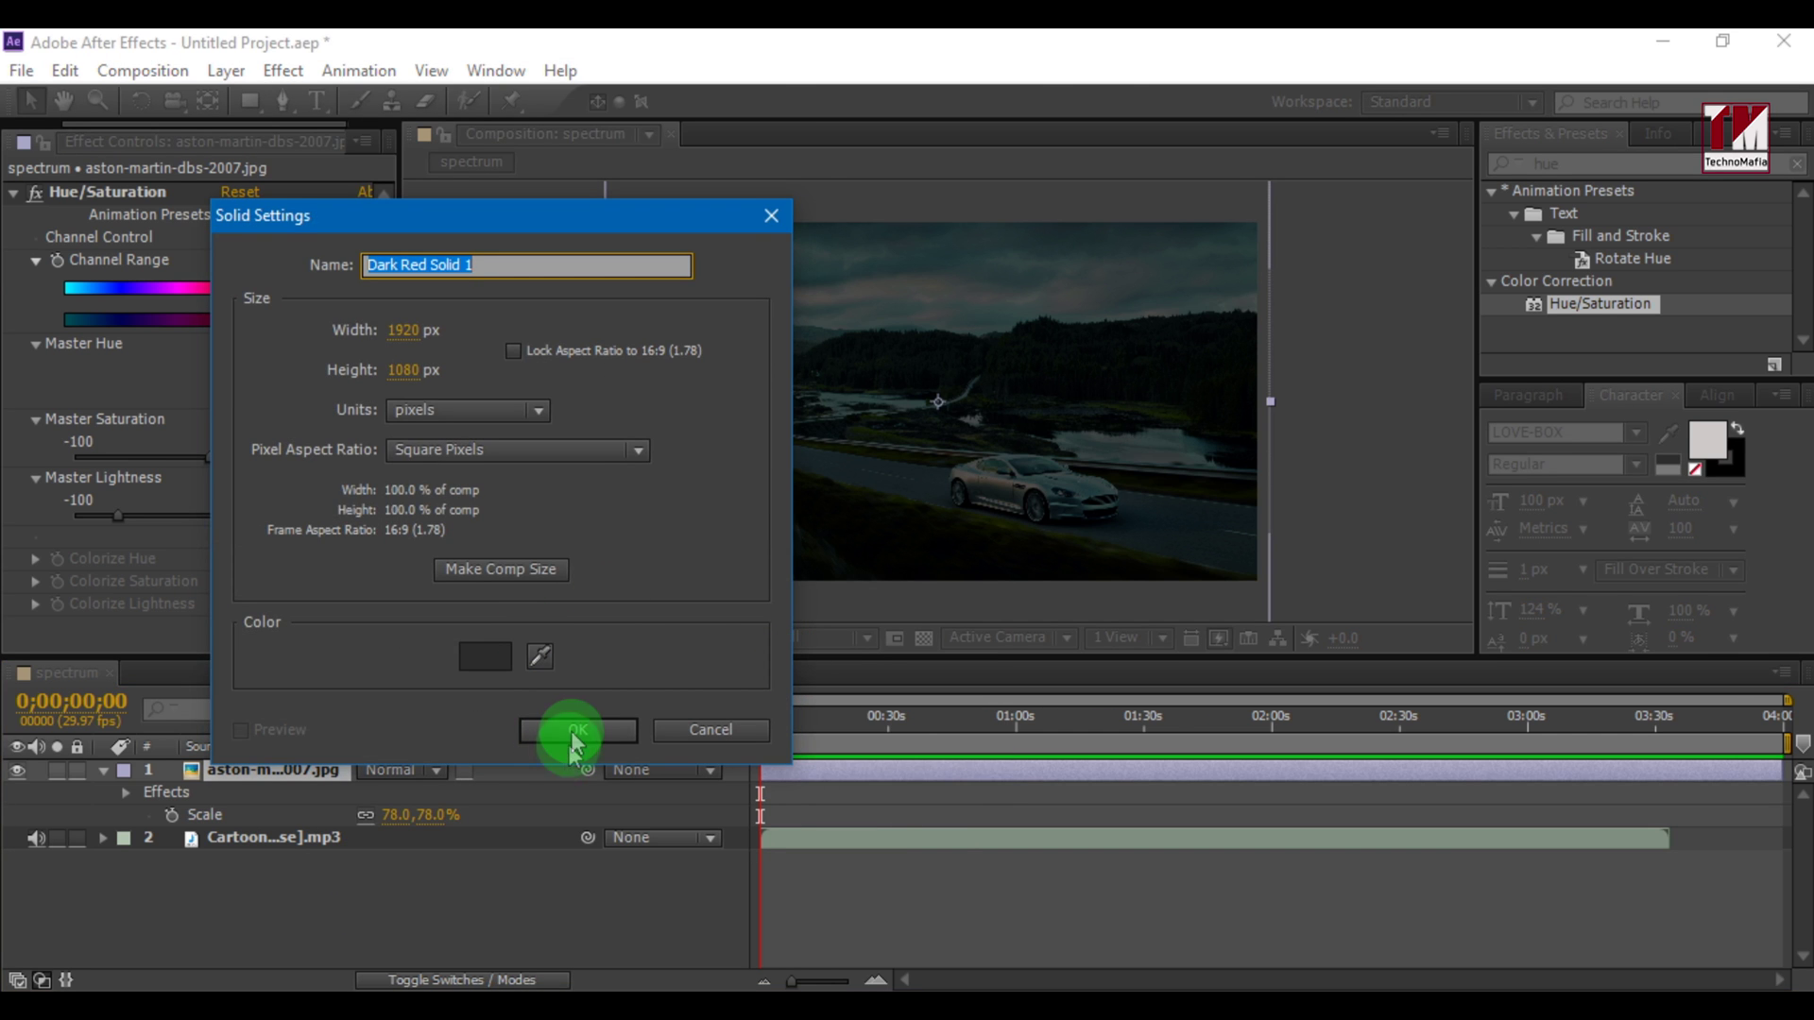
pyautogui.click(571, 731)
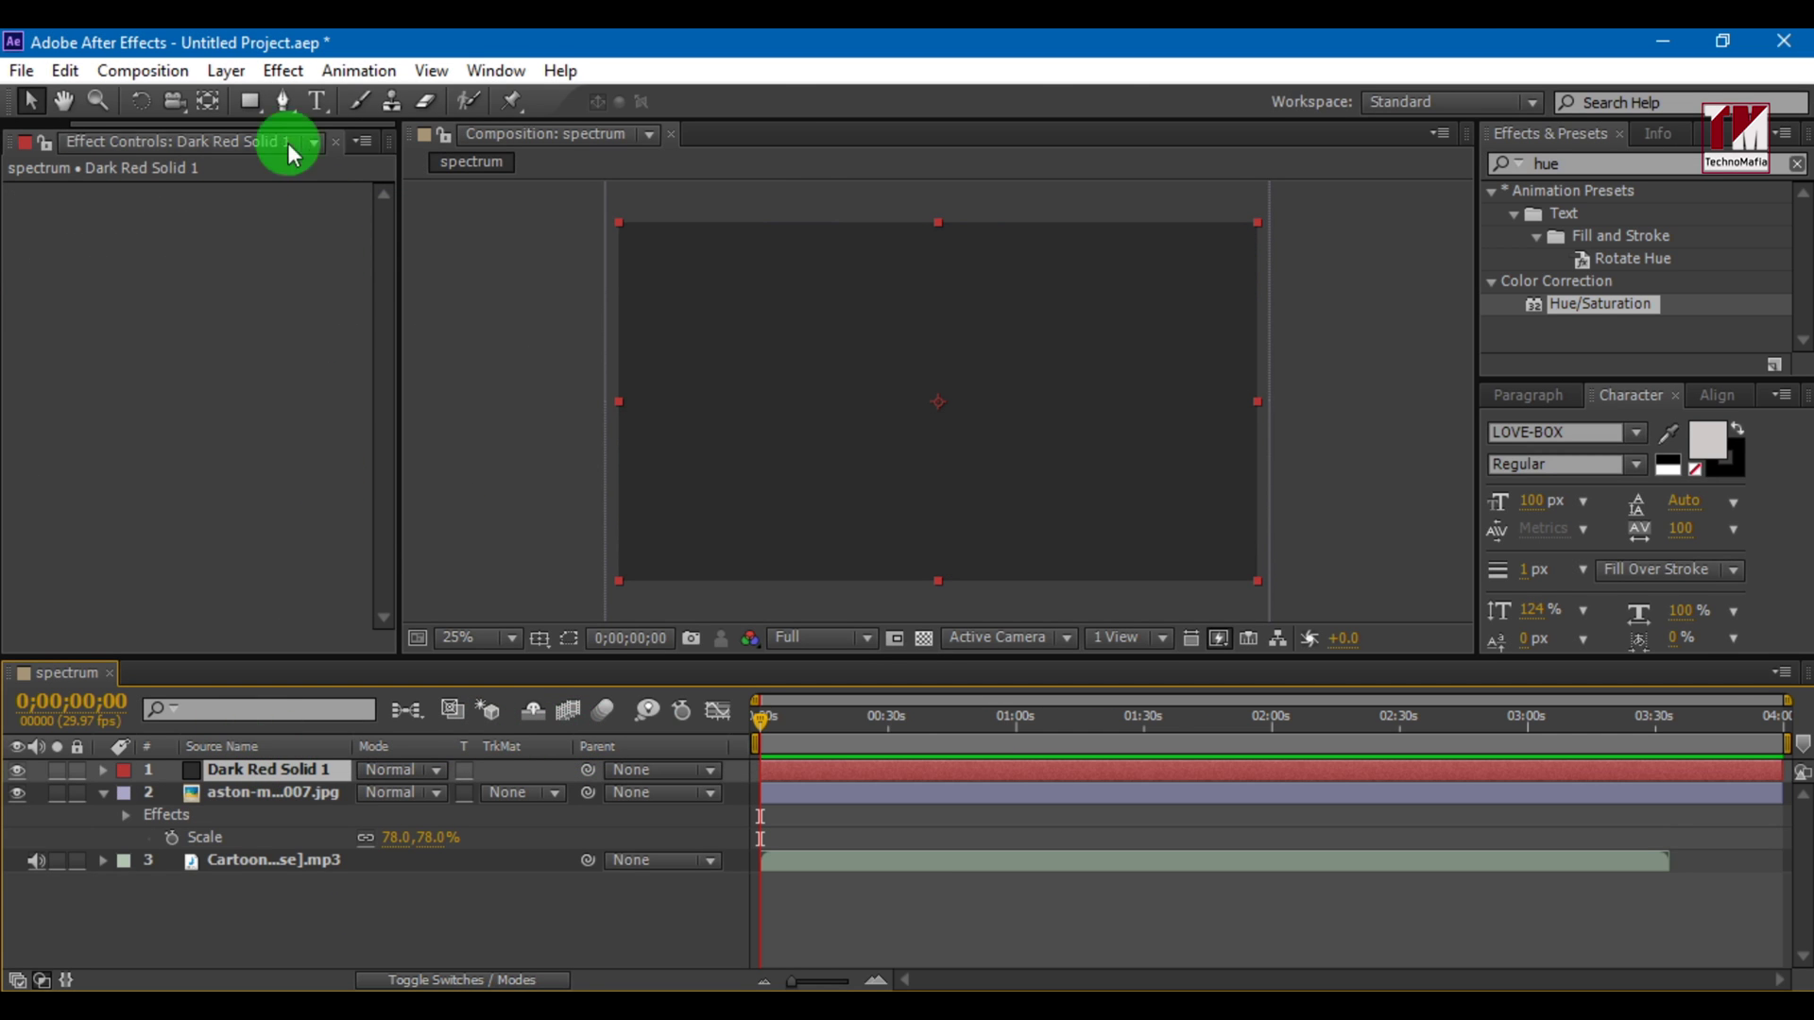
# Draw a circular ellipse mask on the solid and nudge it toward the frame centre
pyautogui.click(250, 108)
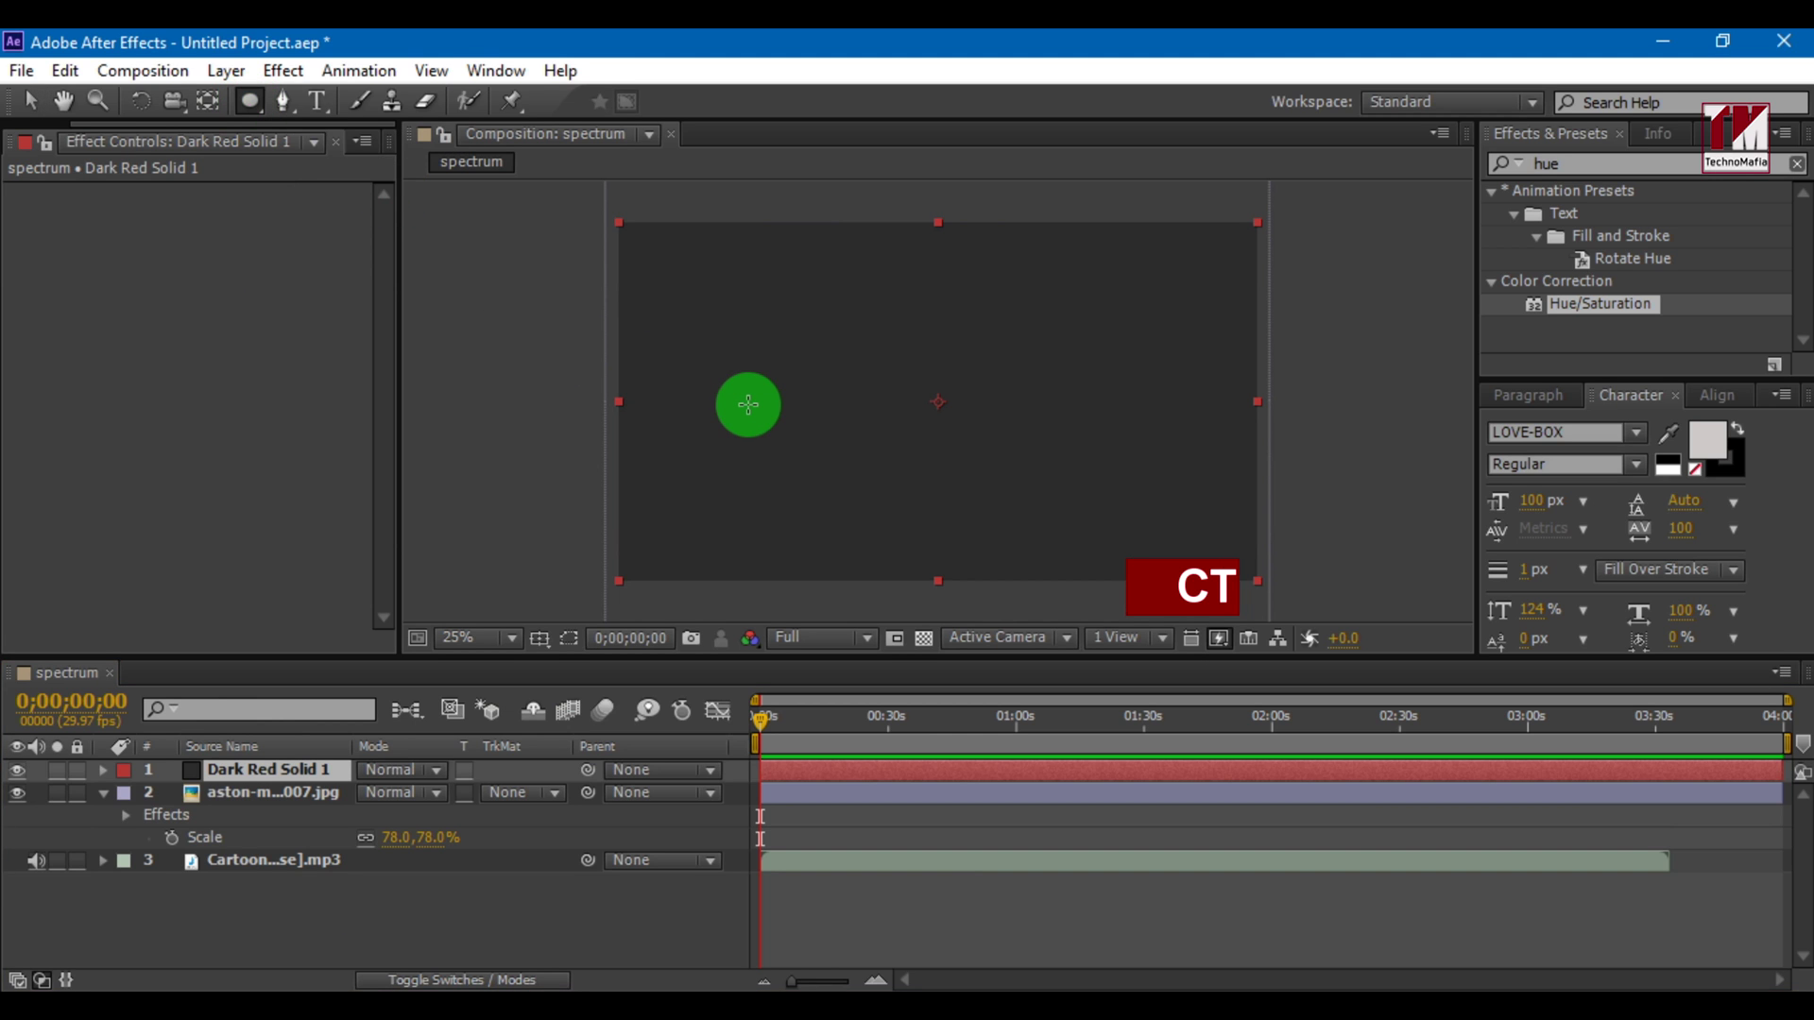
pyautogui.moveTo(757, 399); pyautogui.dragTo(818, 481)
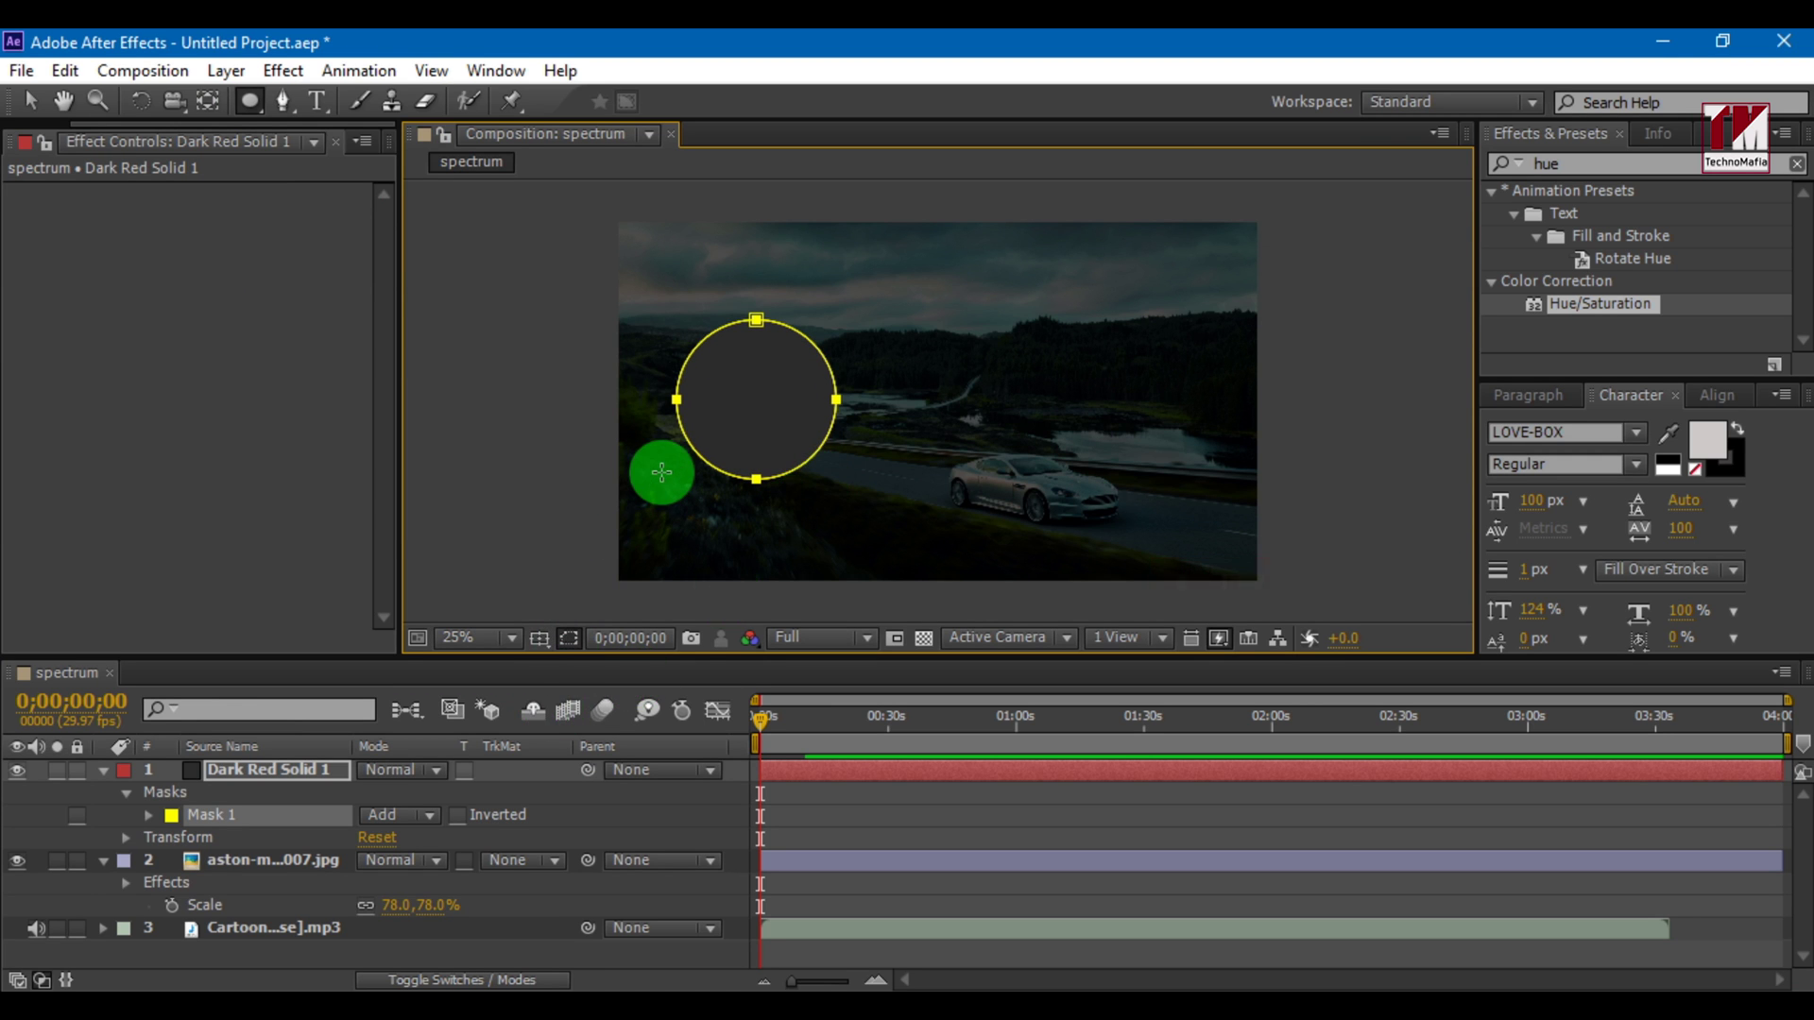
pyautogui.hotkey('shift', 'Right')
pyautogui.hotkey('shift', 'Right')
pyautogui.hotkey('shift', 'Right')
pyautogui.hotkey('shift', 'Down')
pyautogui.hotkey('shift', 'Down')
pyautogui.hotkey('shift', 'Down')
pyautogui.hotkey('shift', 'Right')
pyautogui.hotkey('shift', 'Right')
pyautogui.hotkey('shift', 'Right')
pyautogui.hotkey('shift', 'Right')
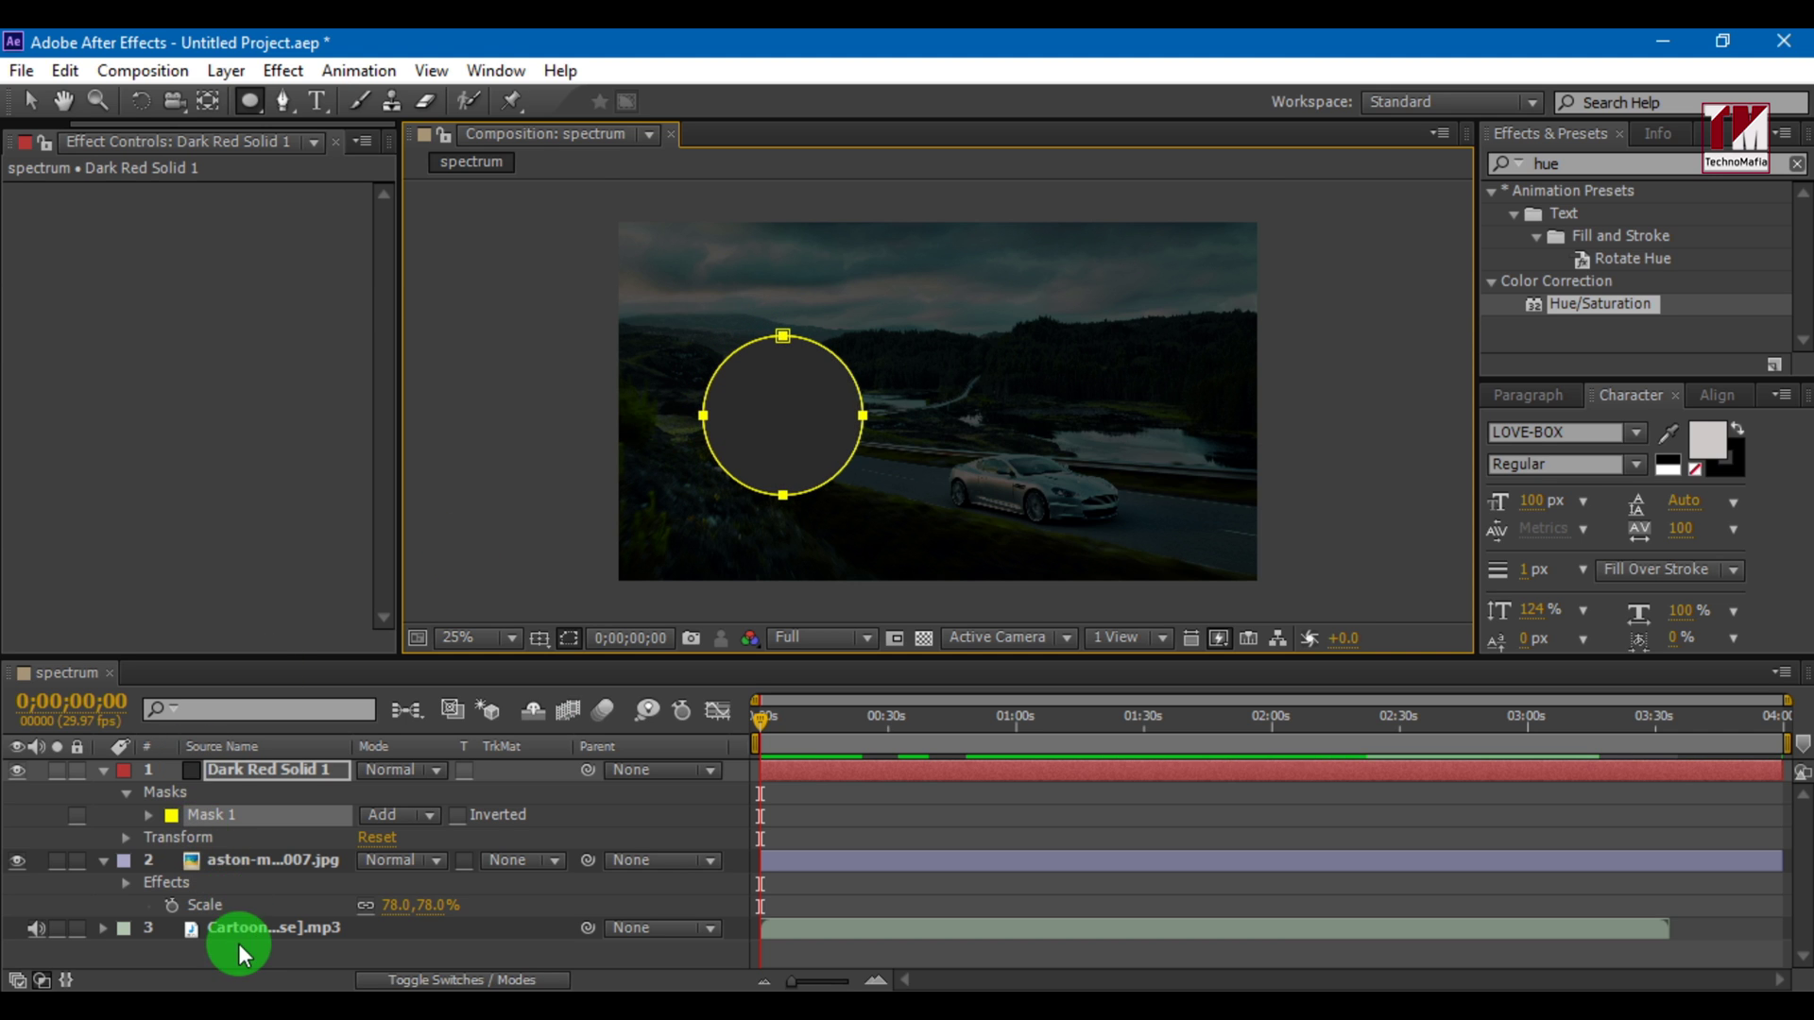
# Change Mask 1's mode from Add to None
pyautogui.click(238, 960)
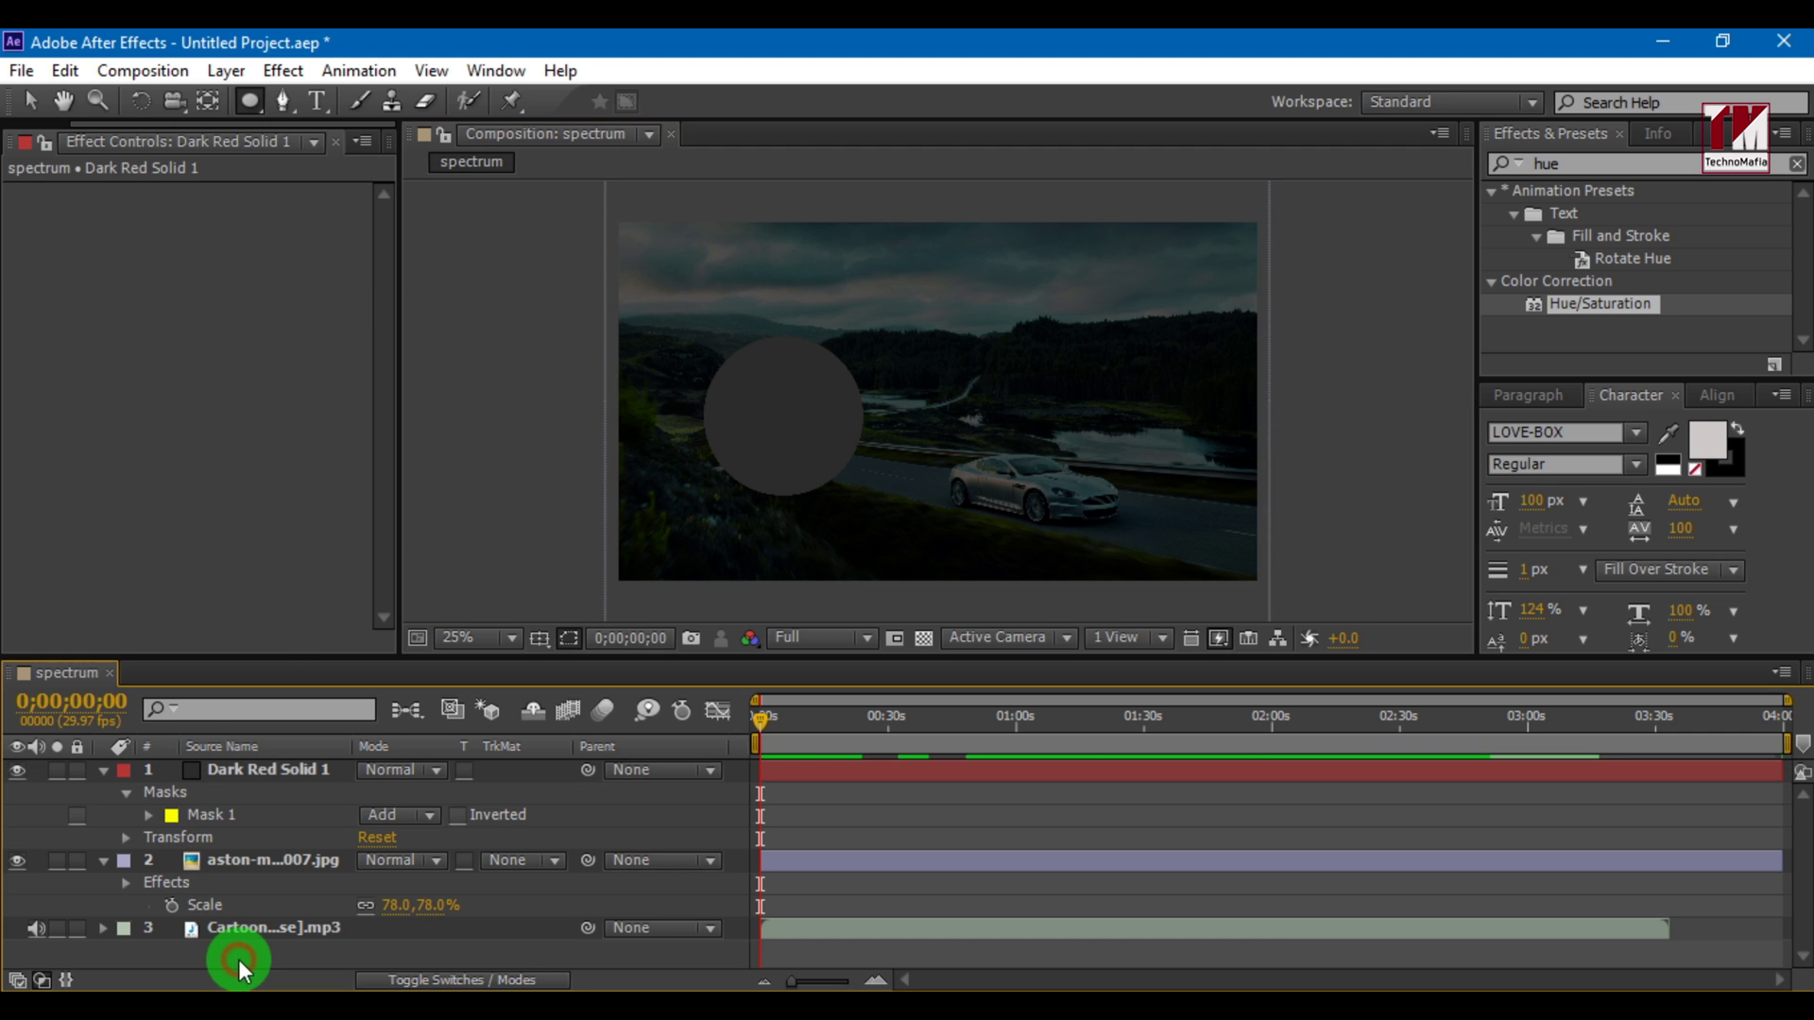
pyautogui.click(402, 816)
pyautogui.click(427, 620)
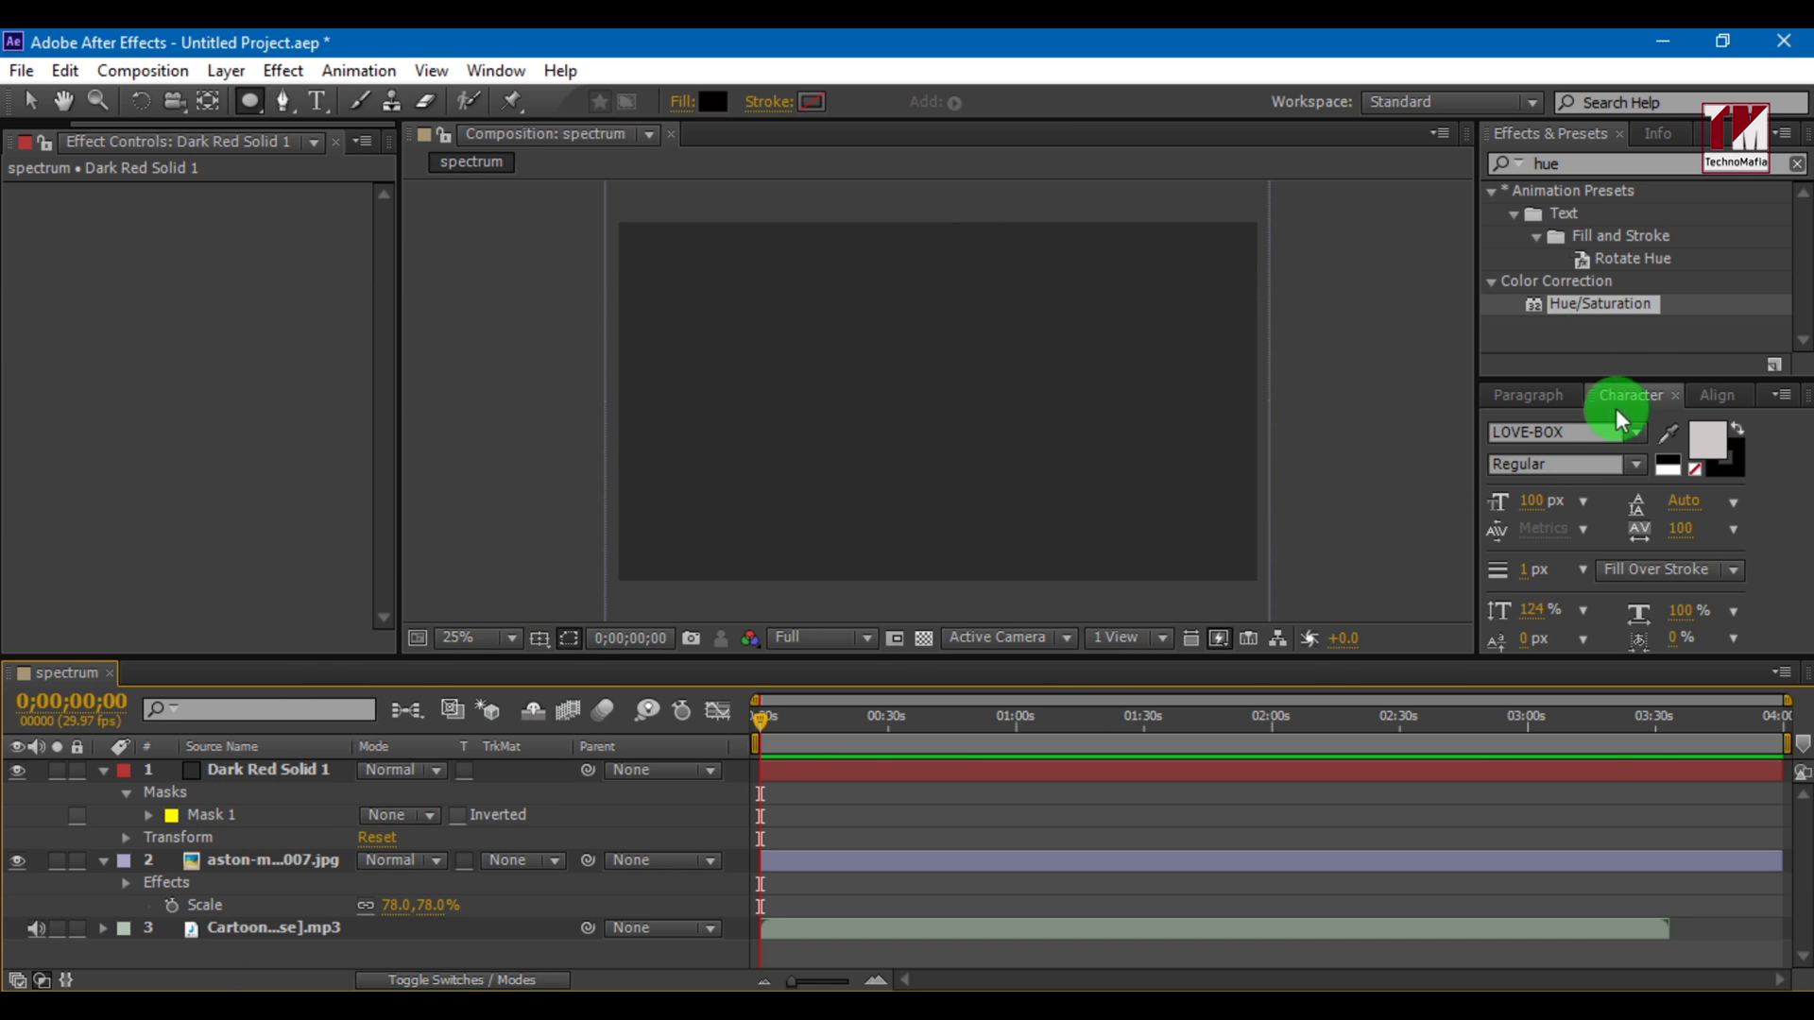
# Find Audio Spectrum with an 'audi' search and apply it to Dark Red Solid 1
pyautogui.click(1578, 168)
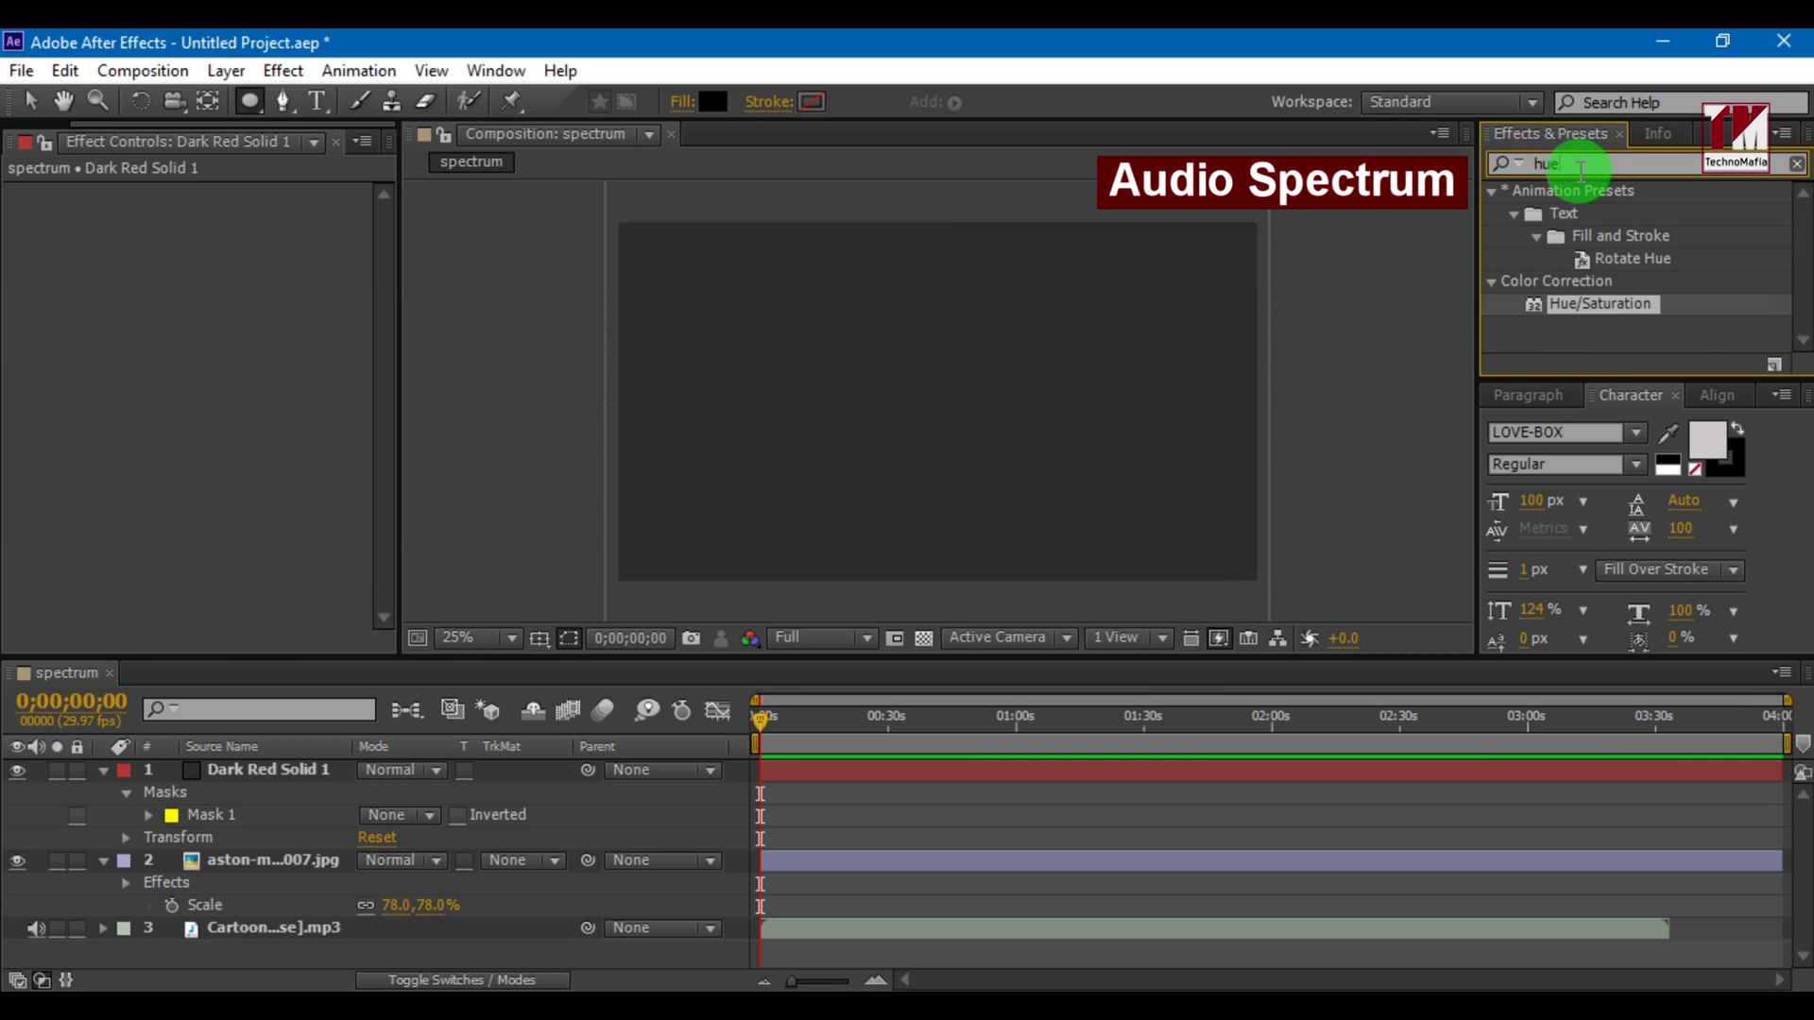
pyautogui.press('BackSpace')
pyautogui.press('BackSpace')
pyautogui.press('BackSpace')
pyautogui.write('audi')
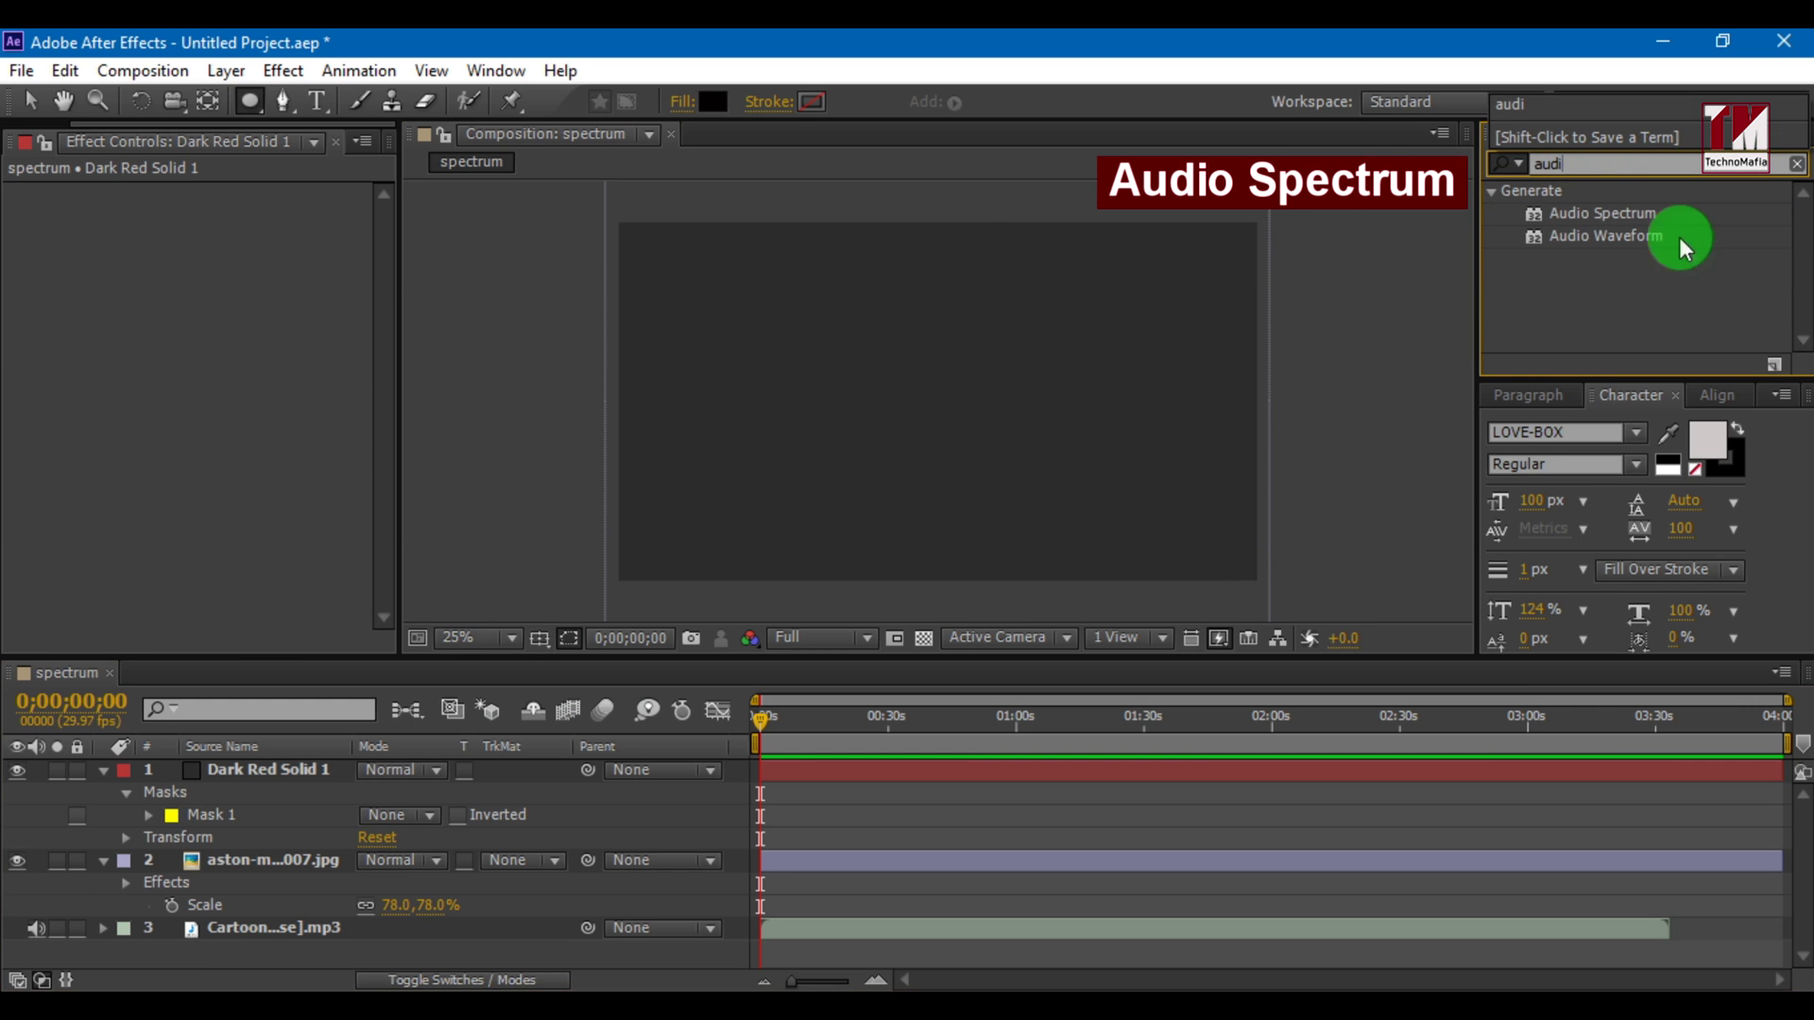
pyautogui.click(1648, 206)
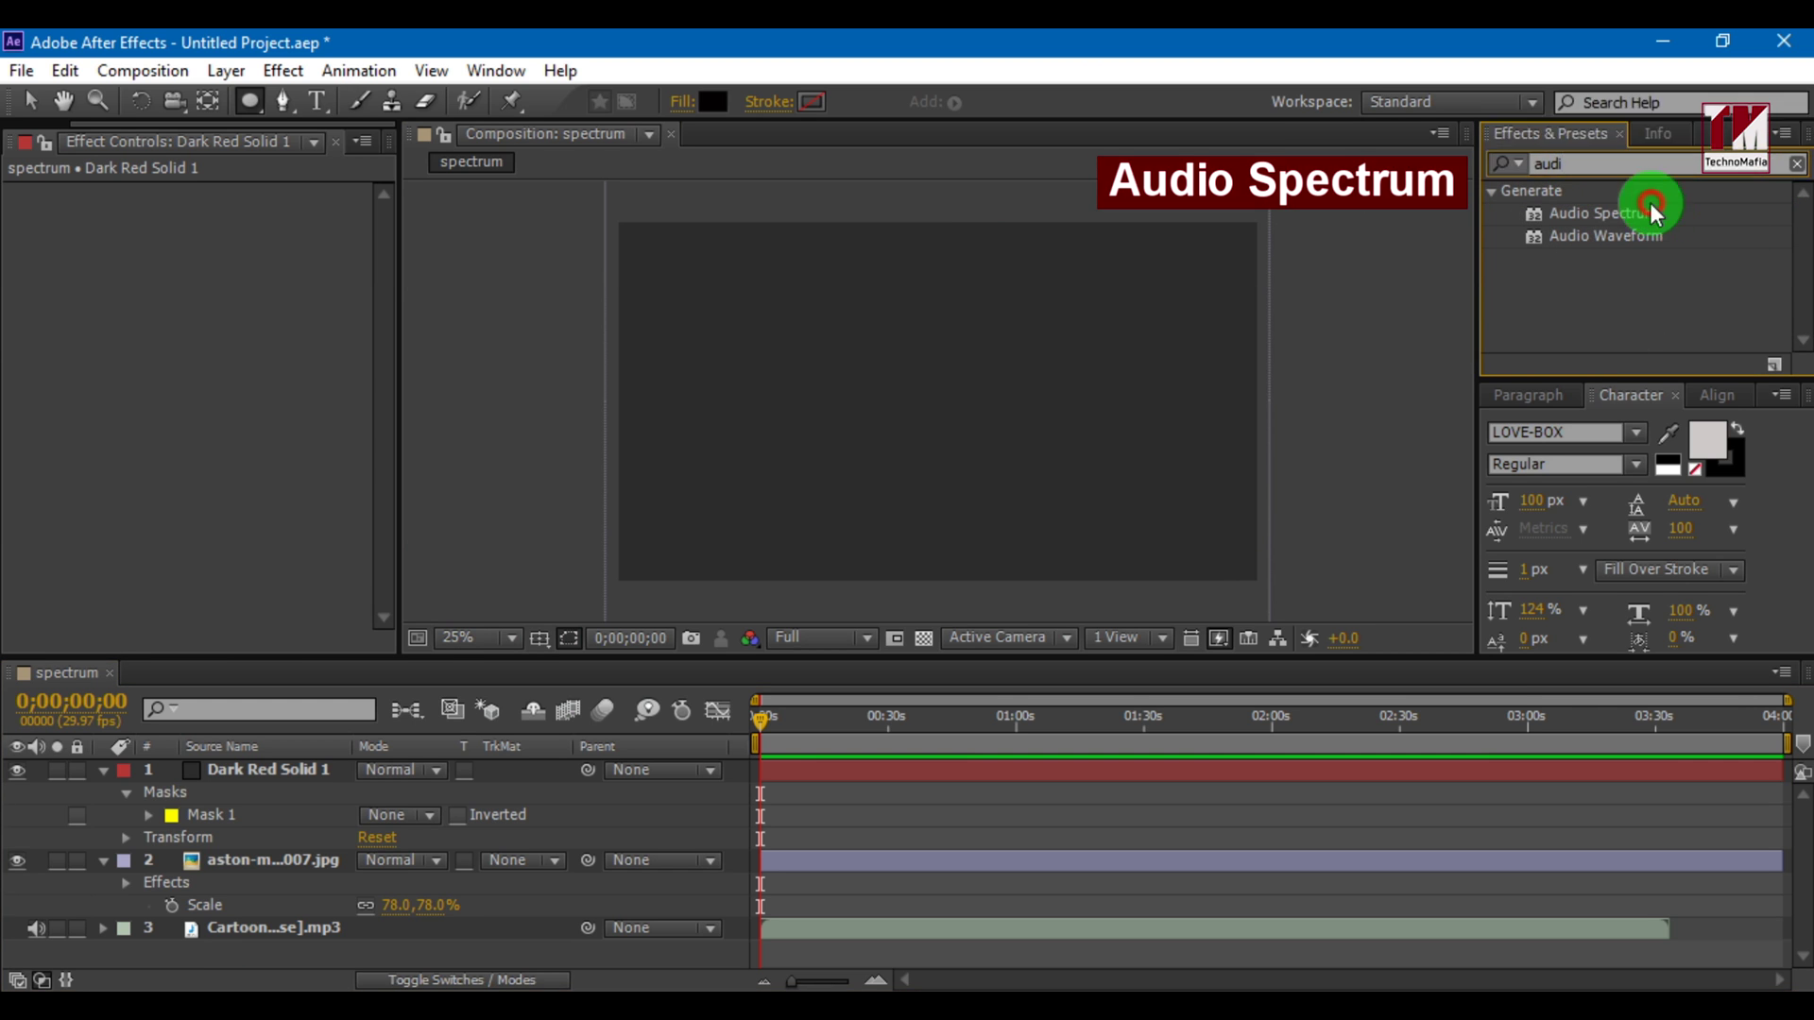
pyautogui.moveTo(1607, 215); pyautogui.dragTo(267, 779)
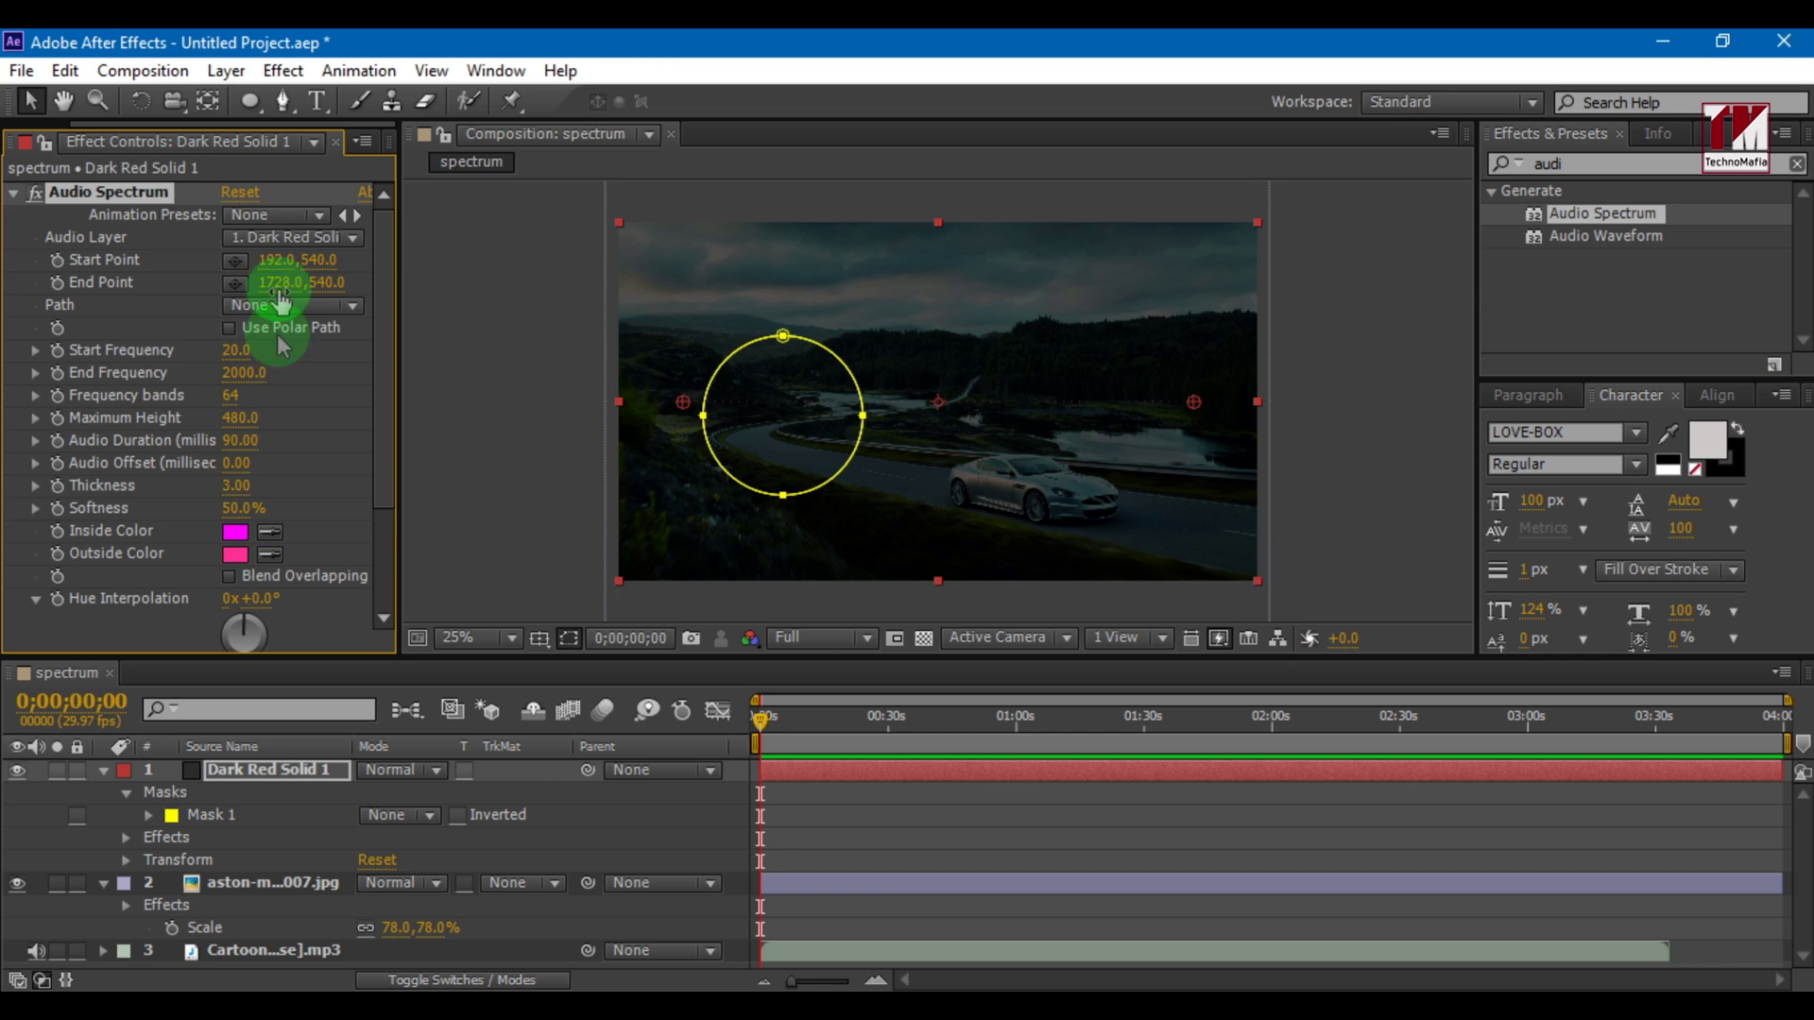
# Set the spectrum's Audio Layer to the Cartoon MP3 and Path to Mask 1
pyautogui.click(283, 237)
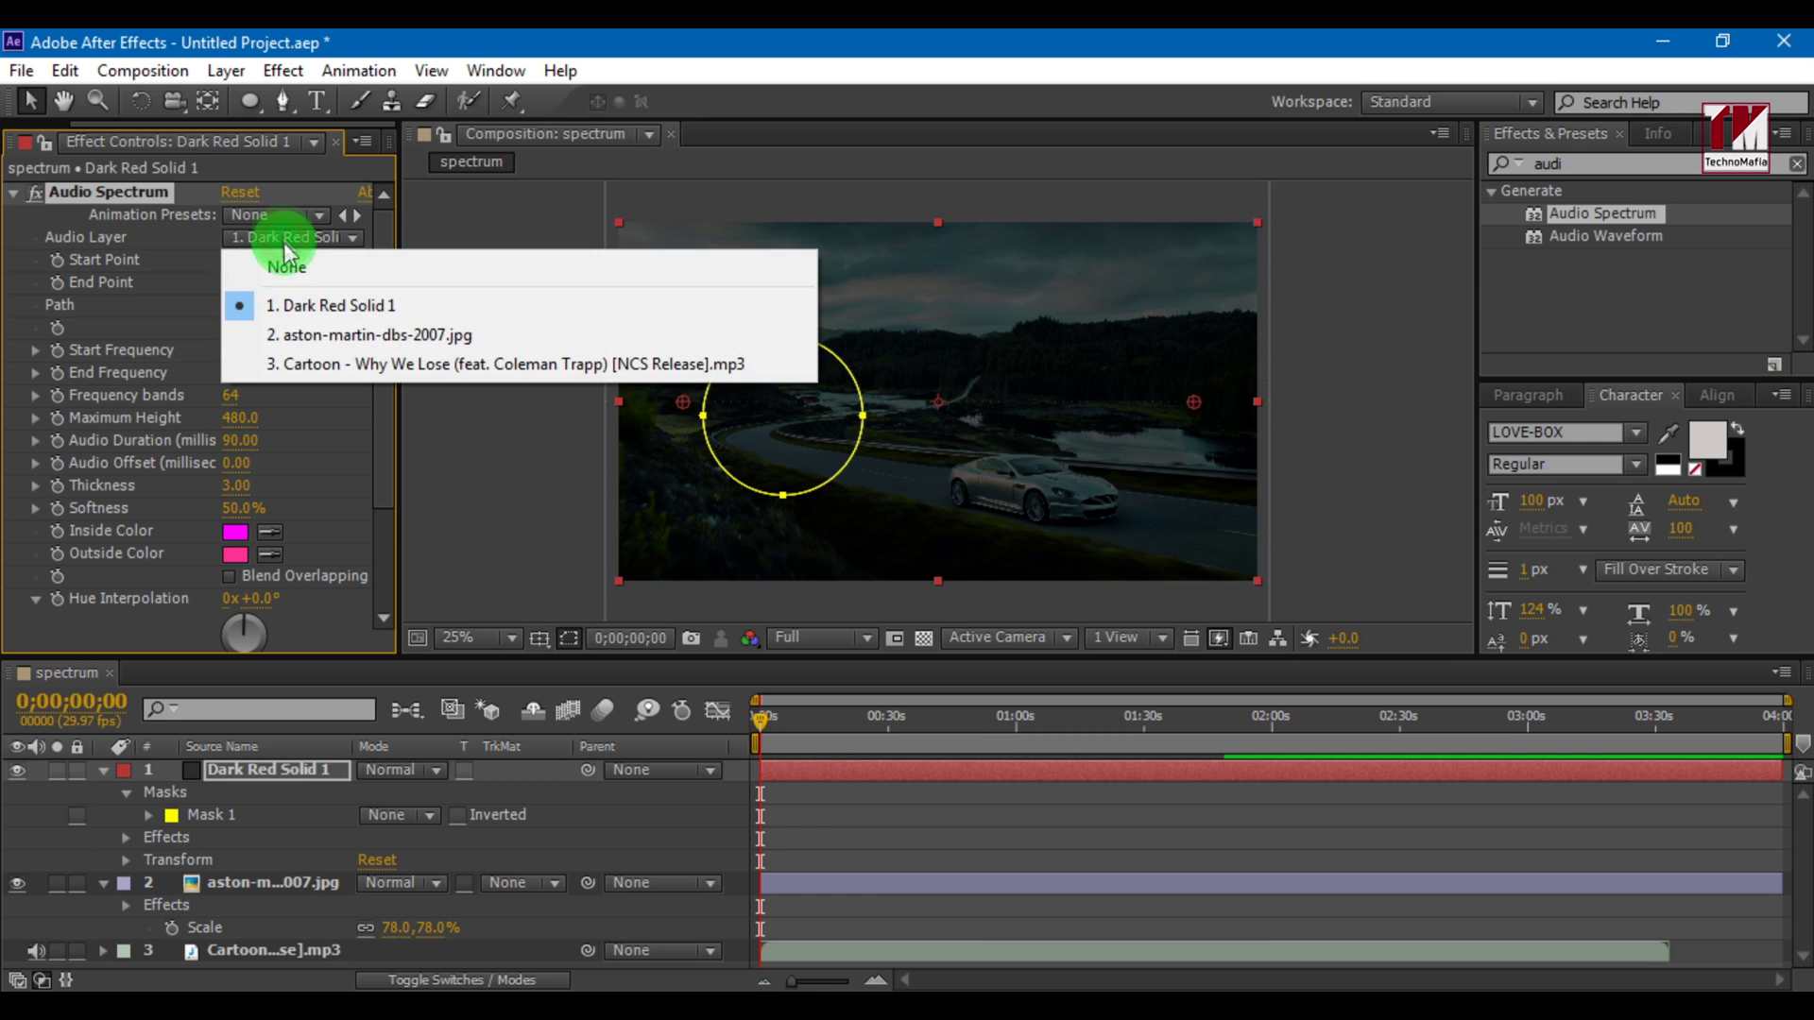
pyautogui.click(310, 367)
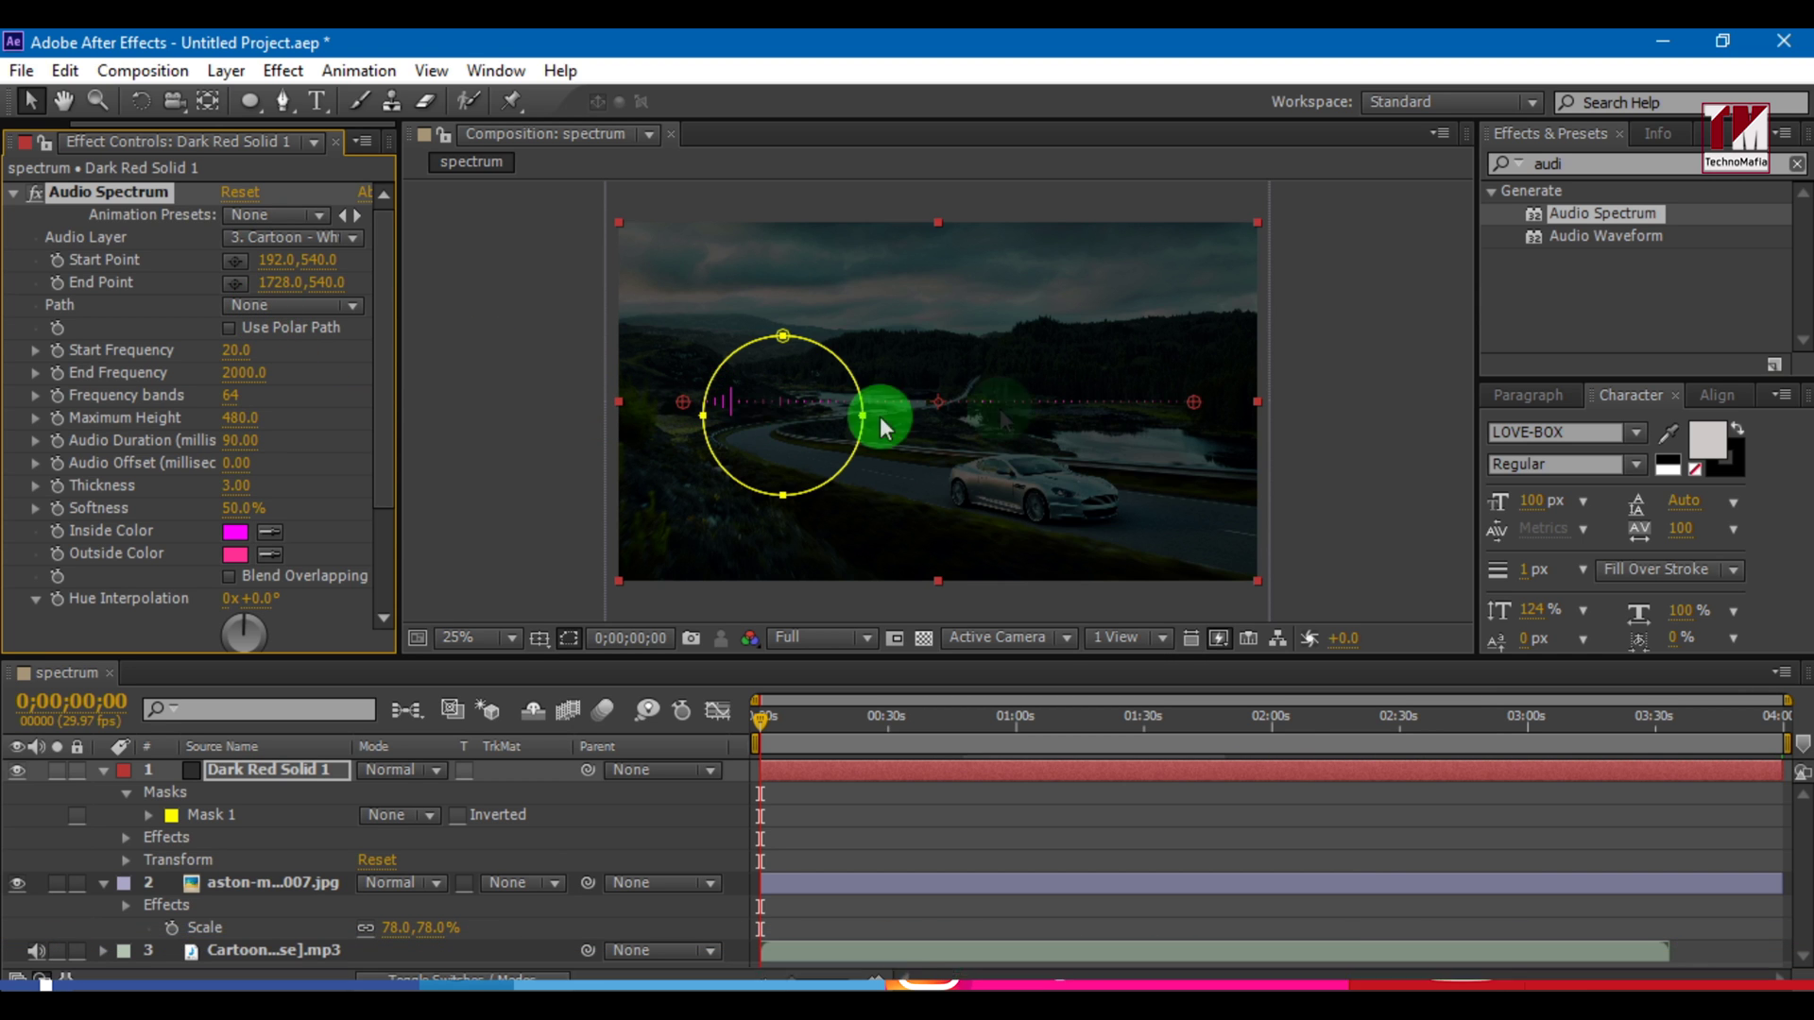
pyautogui.click(255, 304)
pyautogui.click(271, 375)
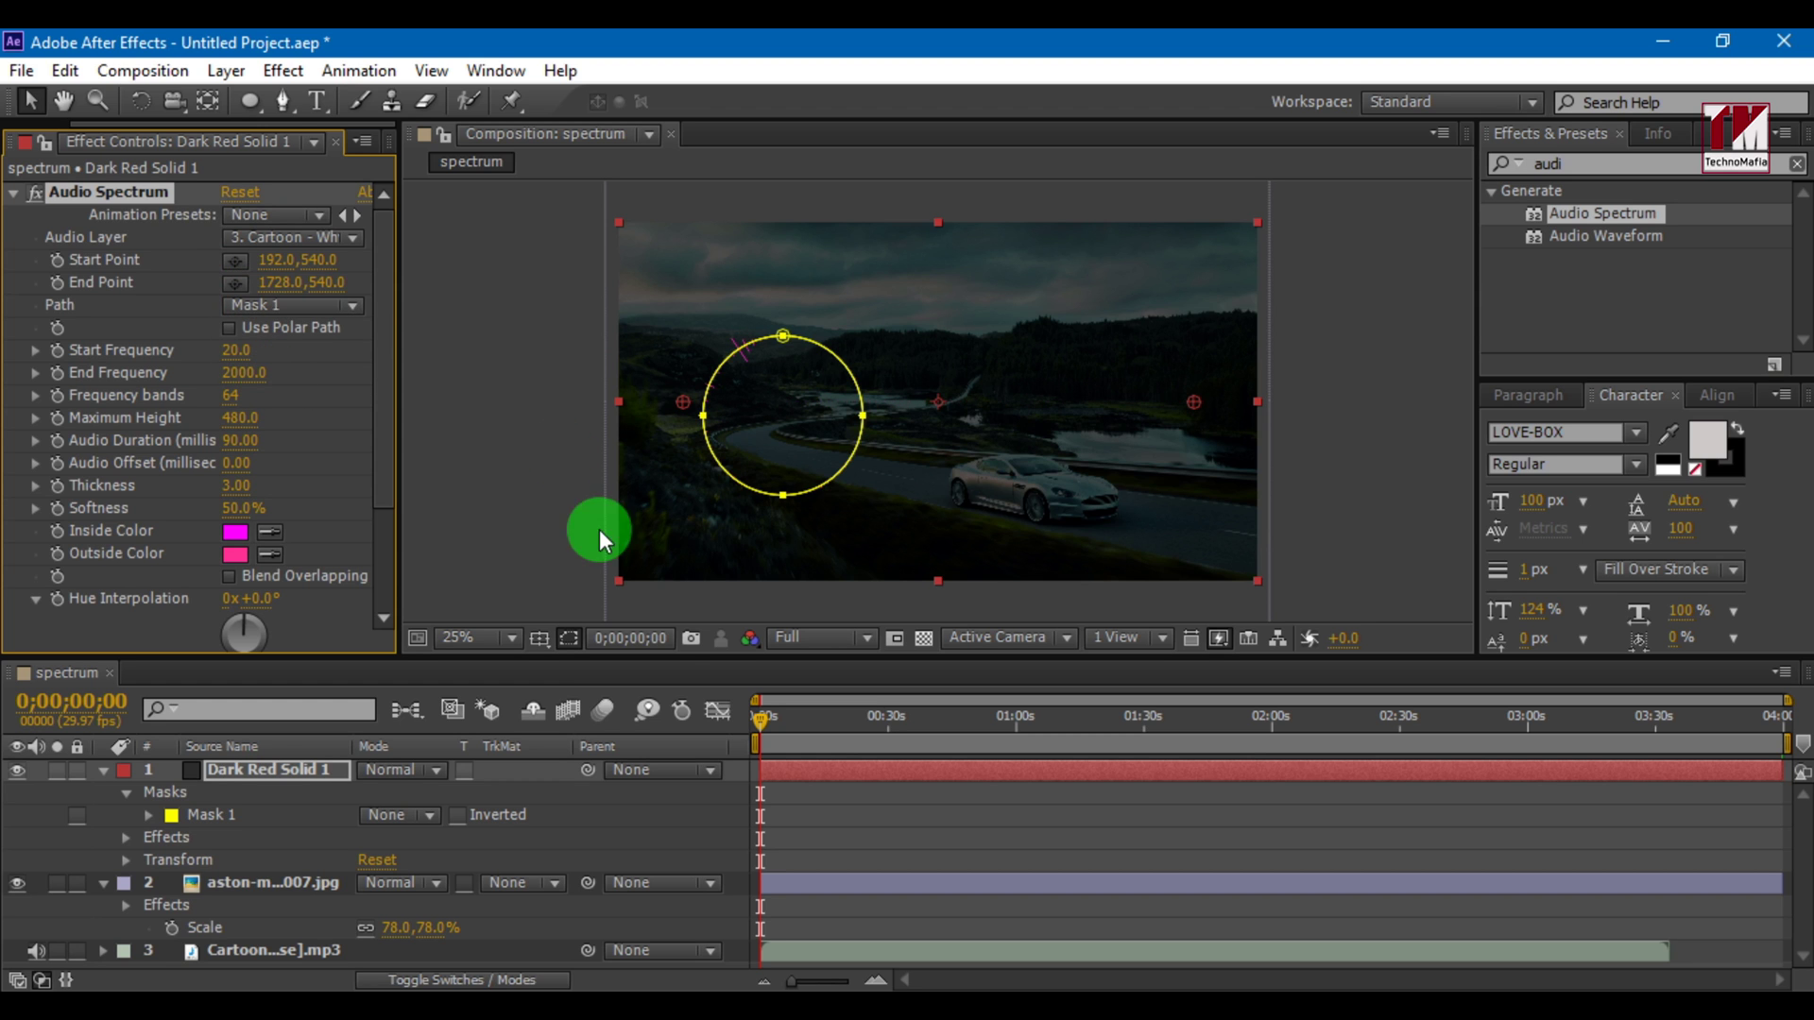
pyautogui.click(569, 640)
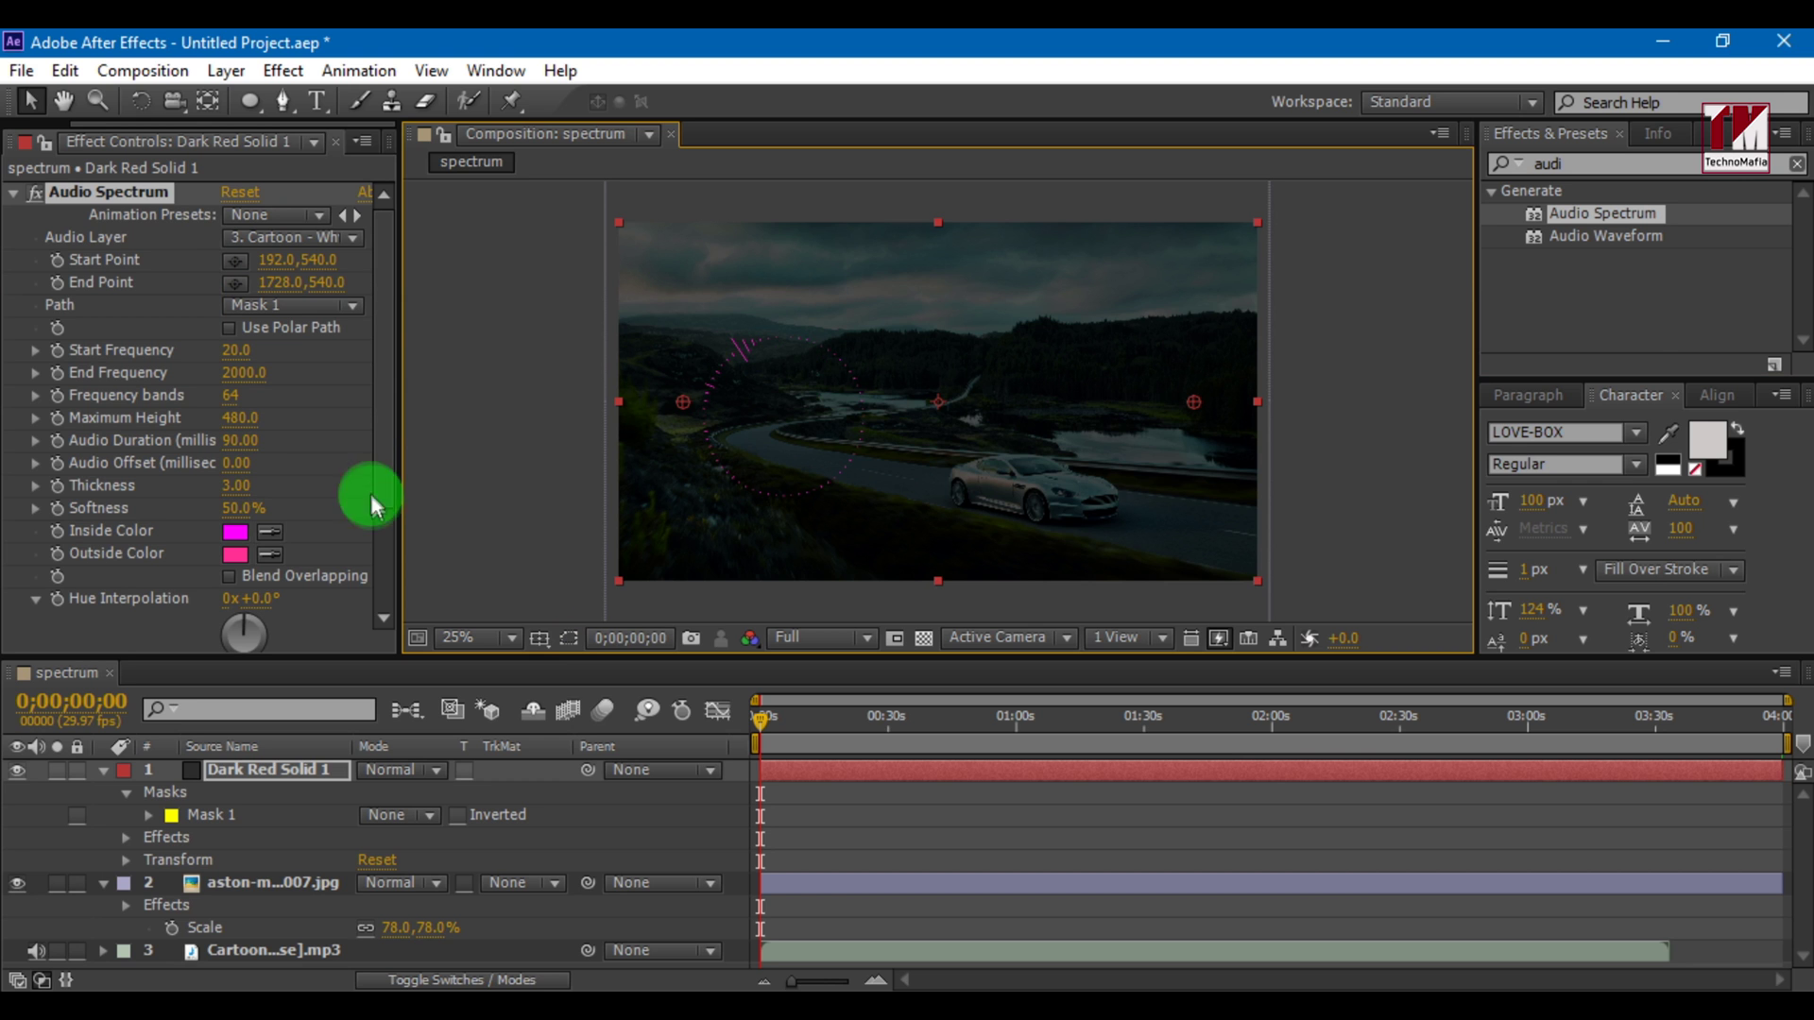
# Set the Audio Spectrum Inside Color to white
pyautogui.click(235, 536)
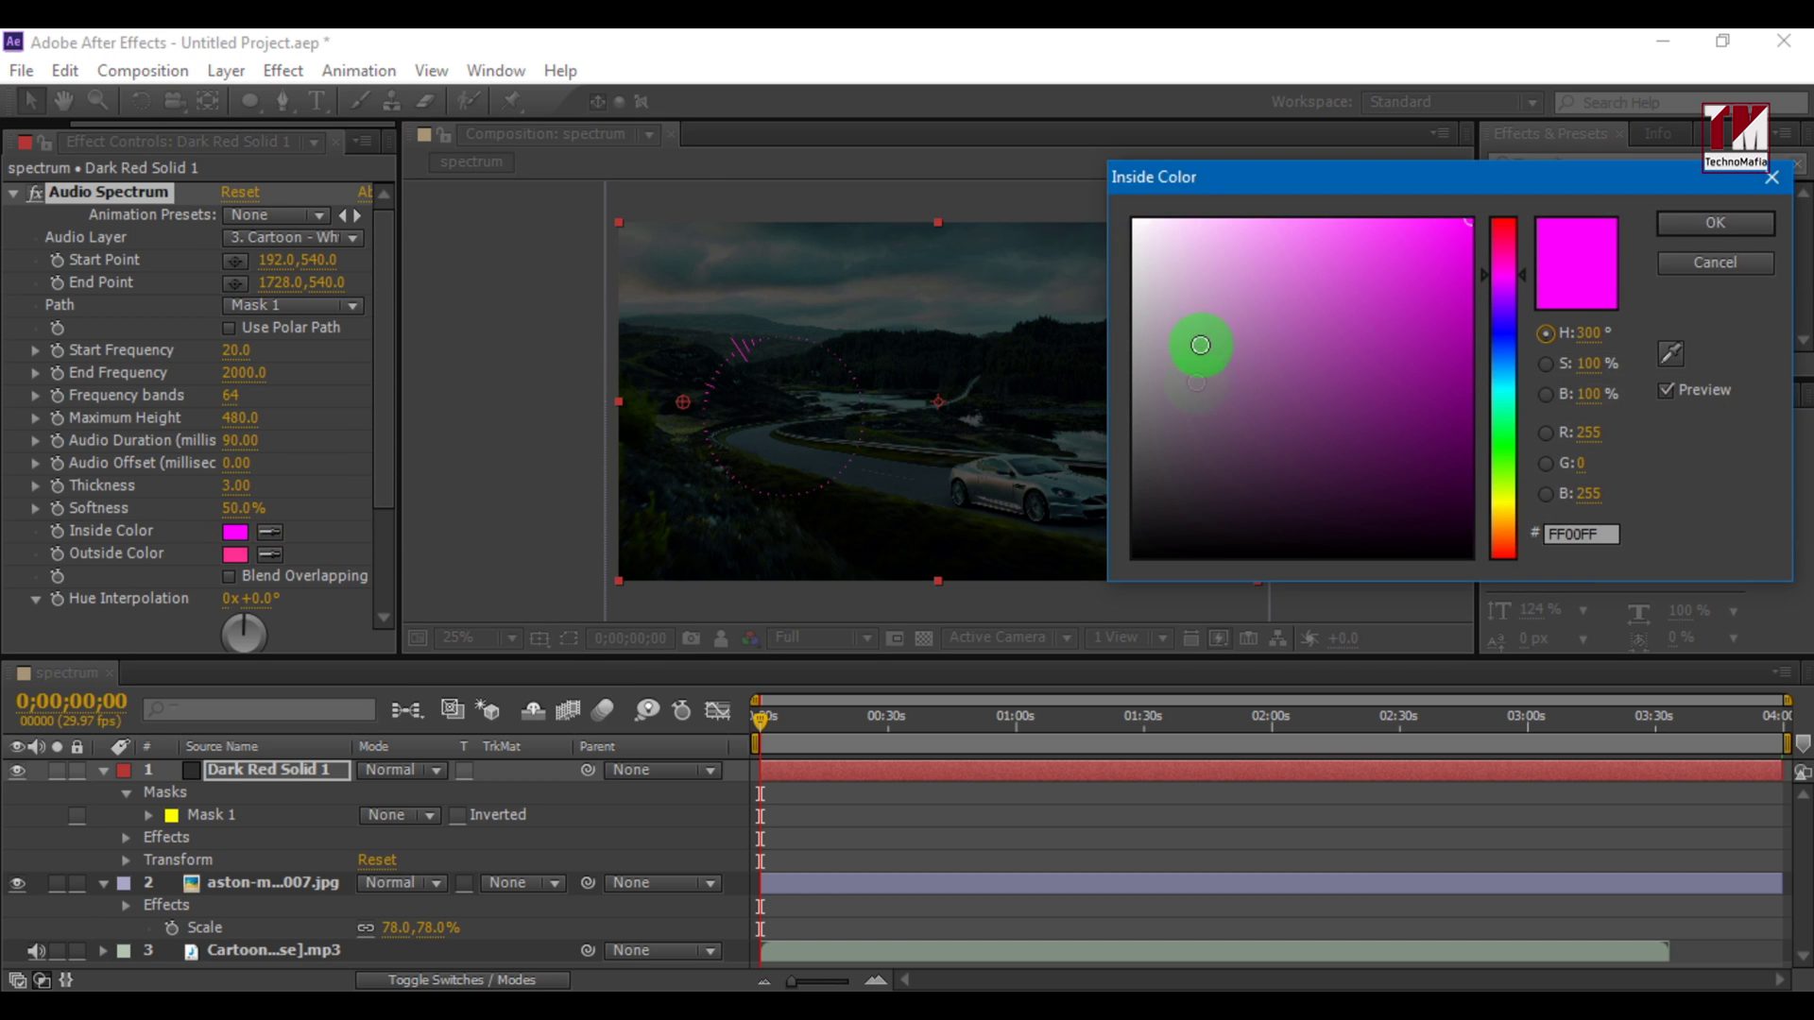
pyautogui.click(1135, 221)
pyautogui.click(1716, 227)
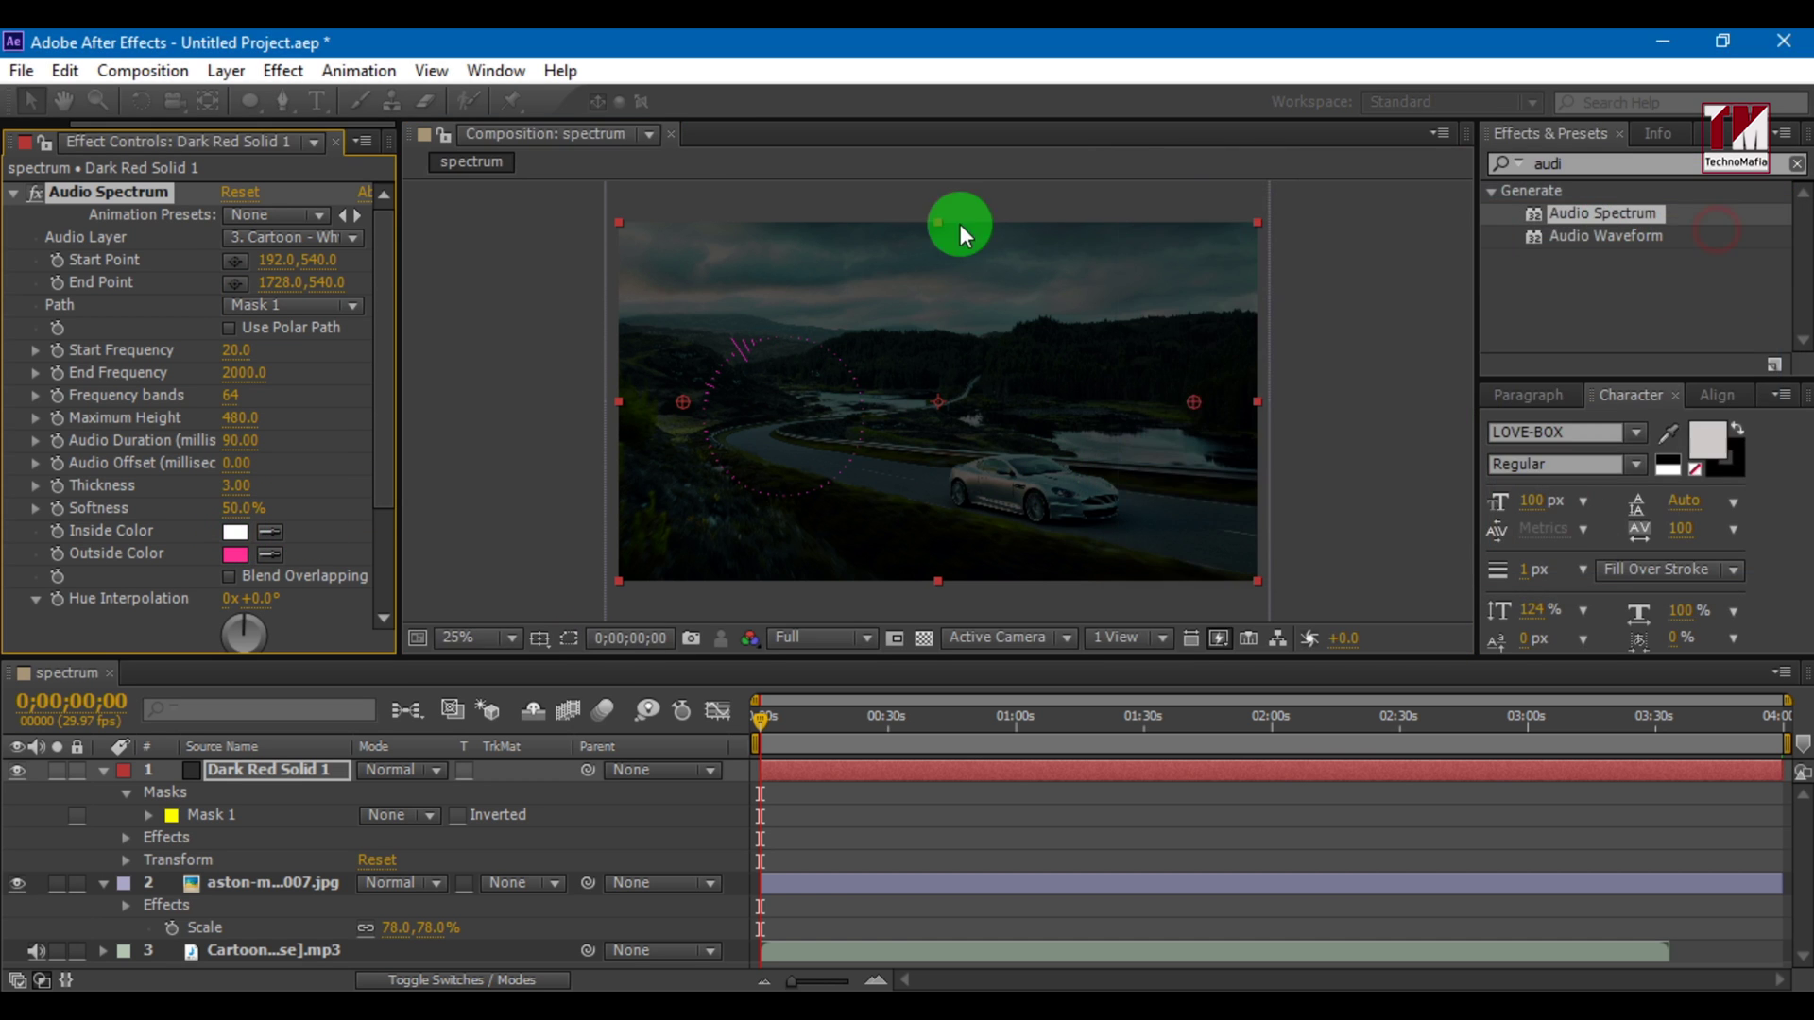
# Set the Audio Spectrum Outside Color to white as well
pyautogui.click(236, 553)
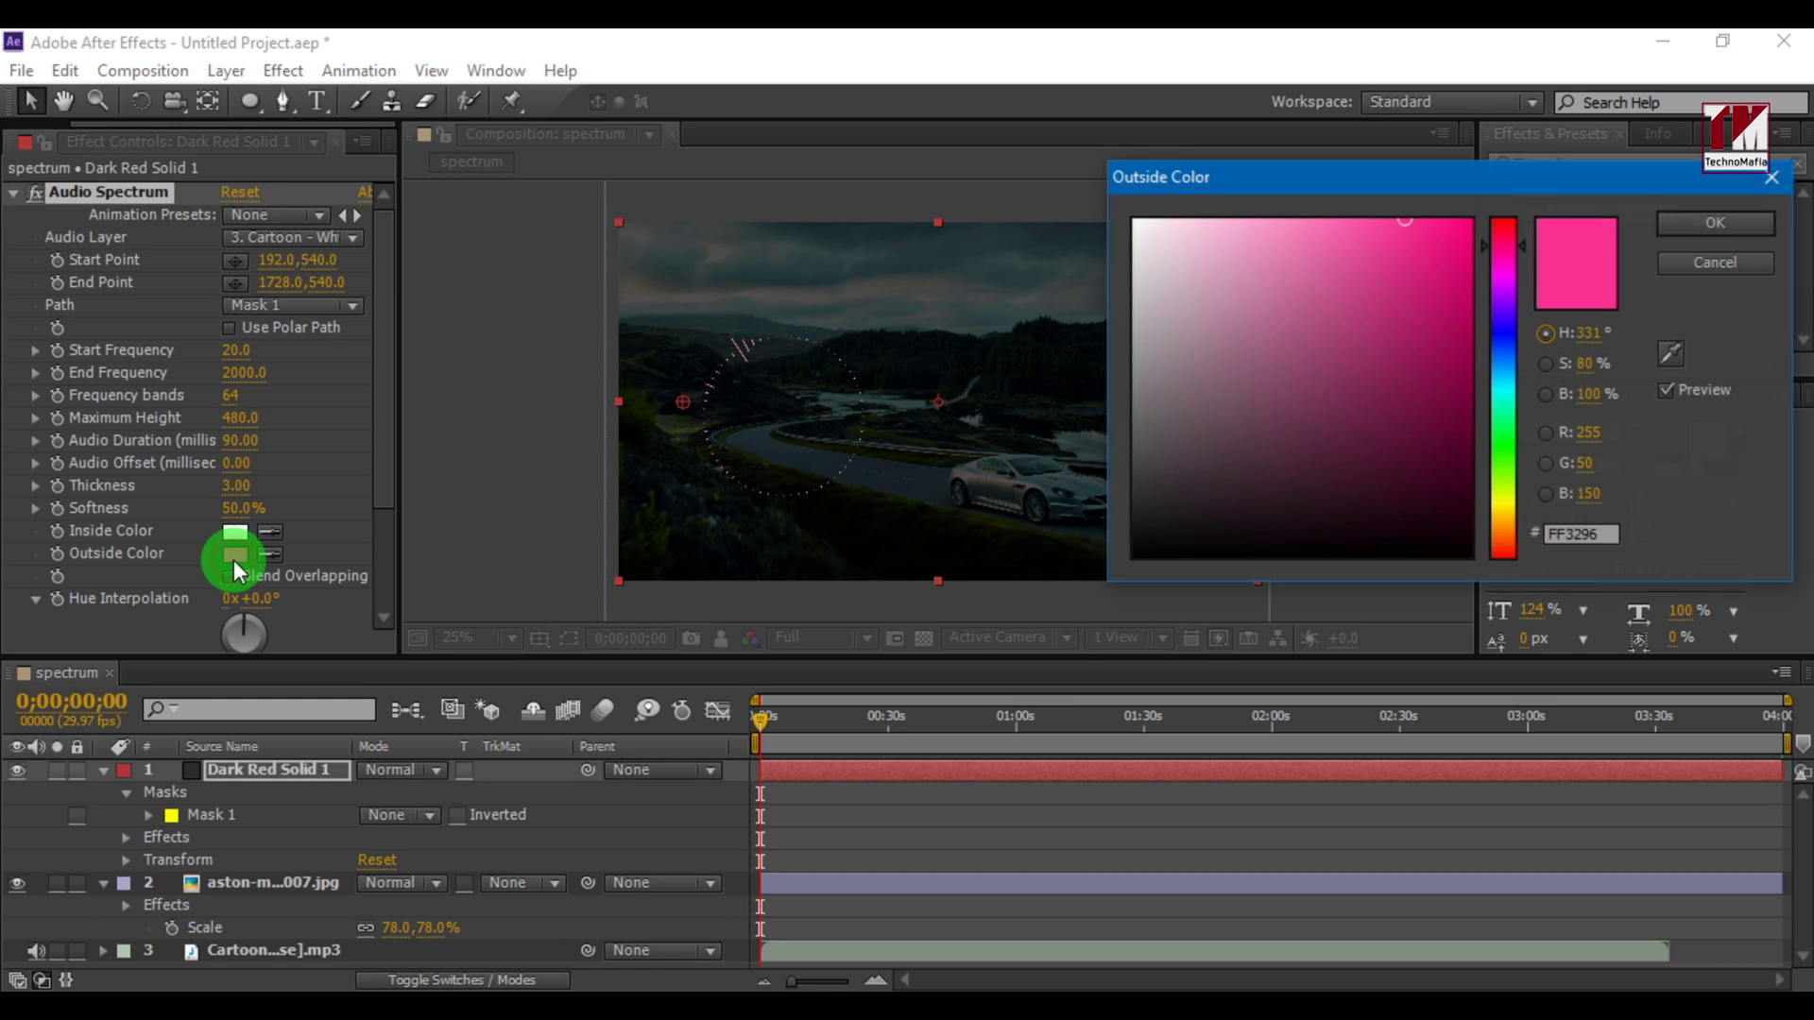
pyautogui.click(1130, 212)
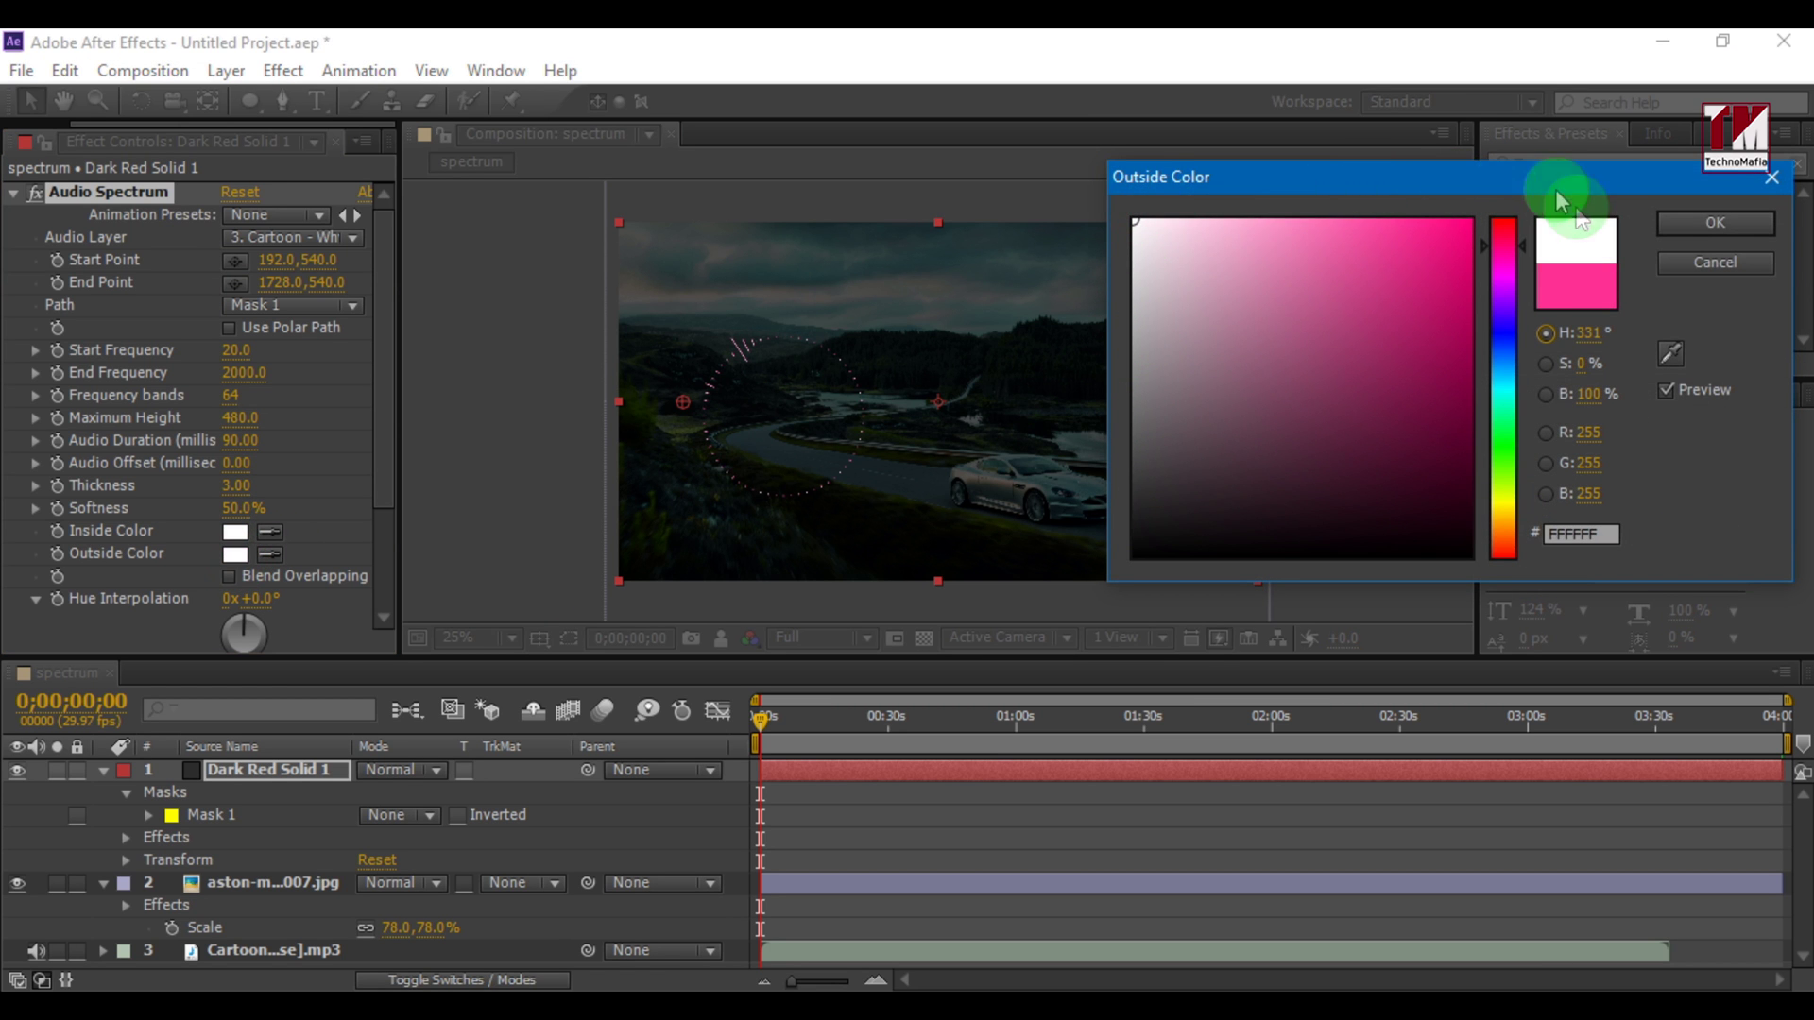
pyautogui.click(1688, 223)
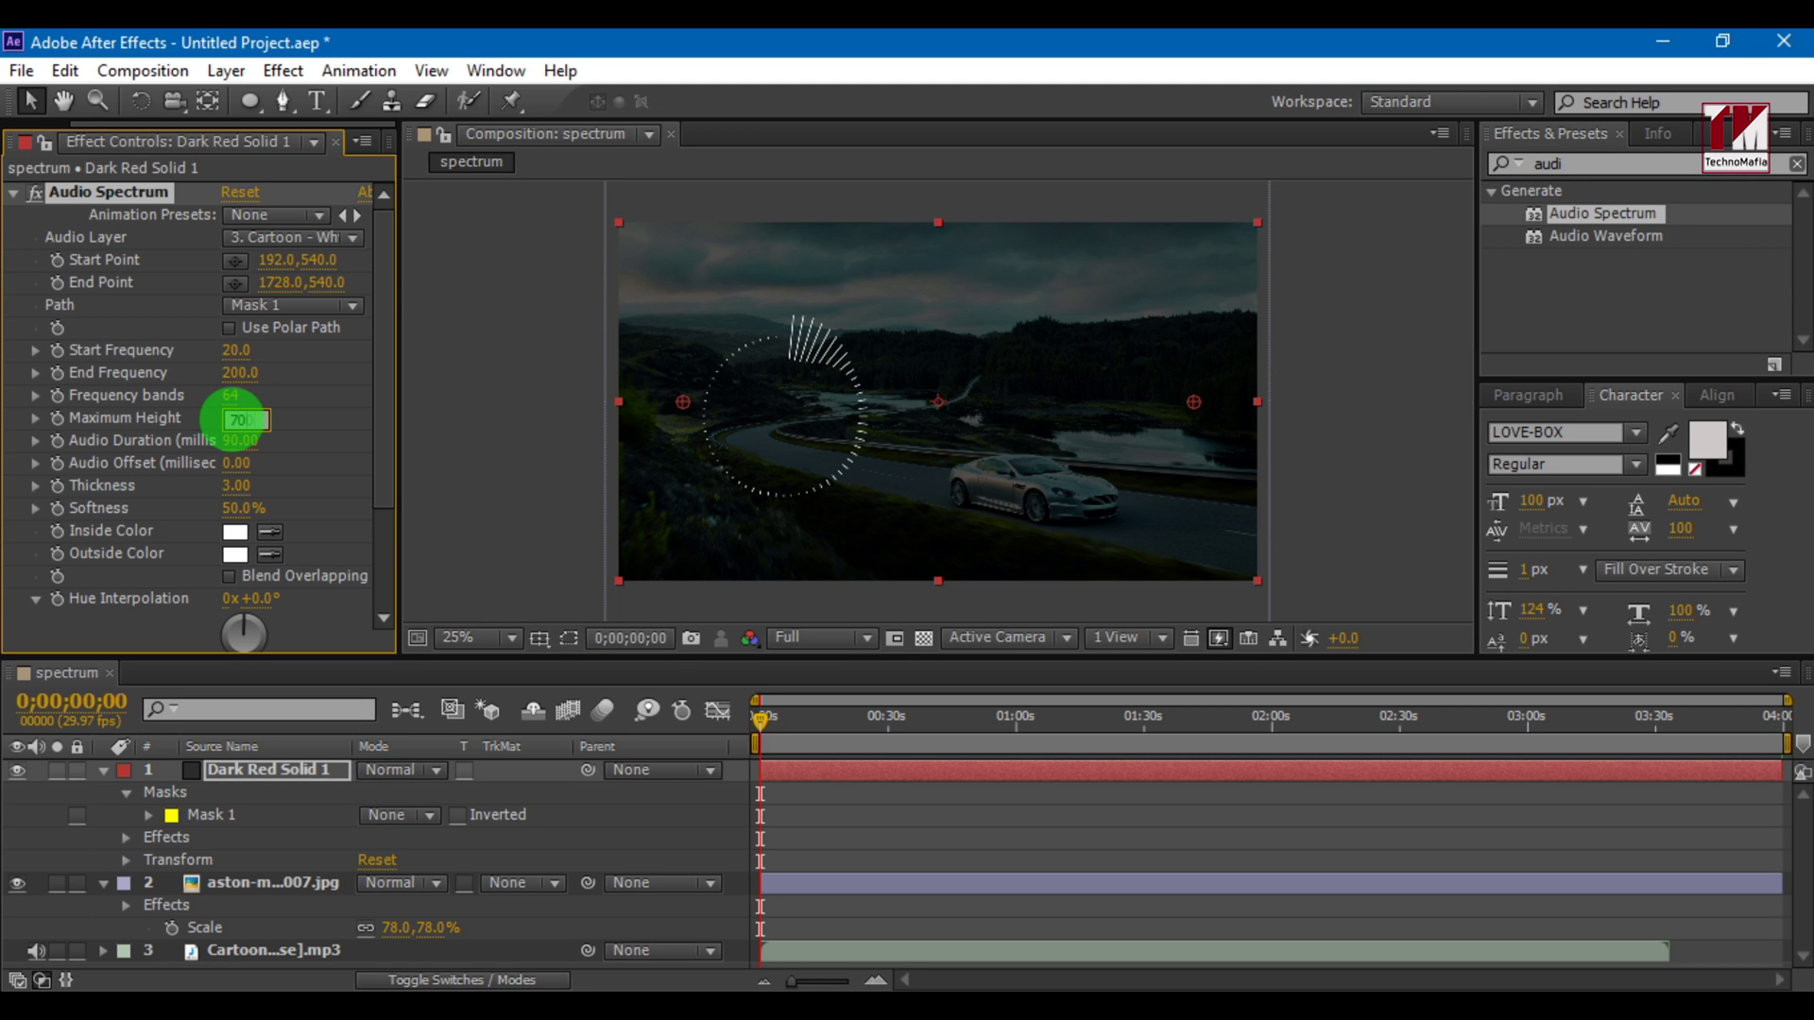
pyautogui.click(226, 424)
pyautogui.write('700')
# Set the Audio Spectrum Thickness to 10 and Softness to 0%
pyautogui.click(230, 489)
pyautogui.write('10')
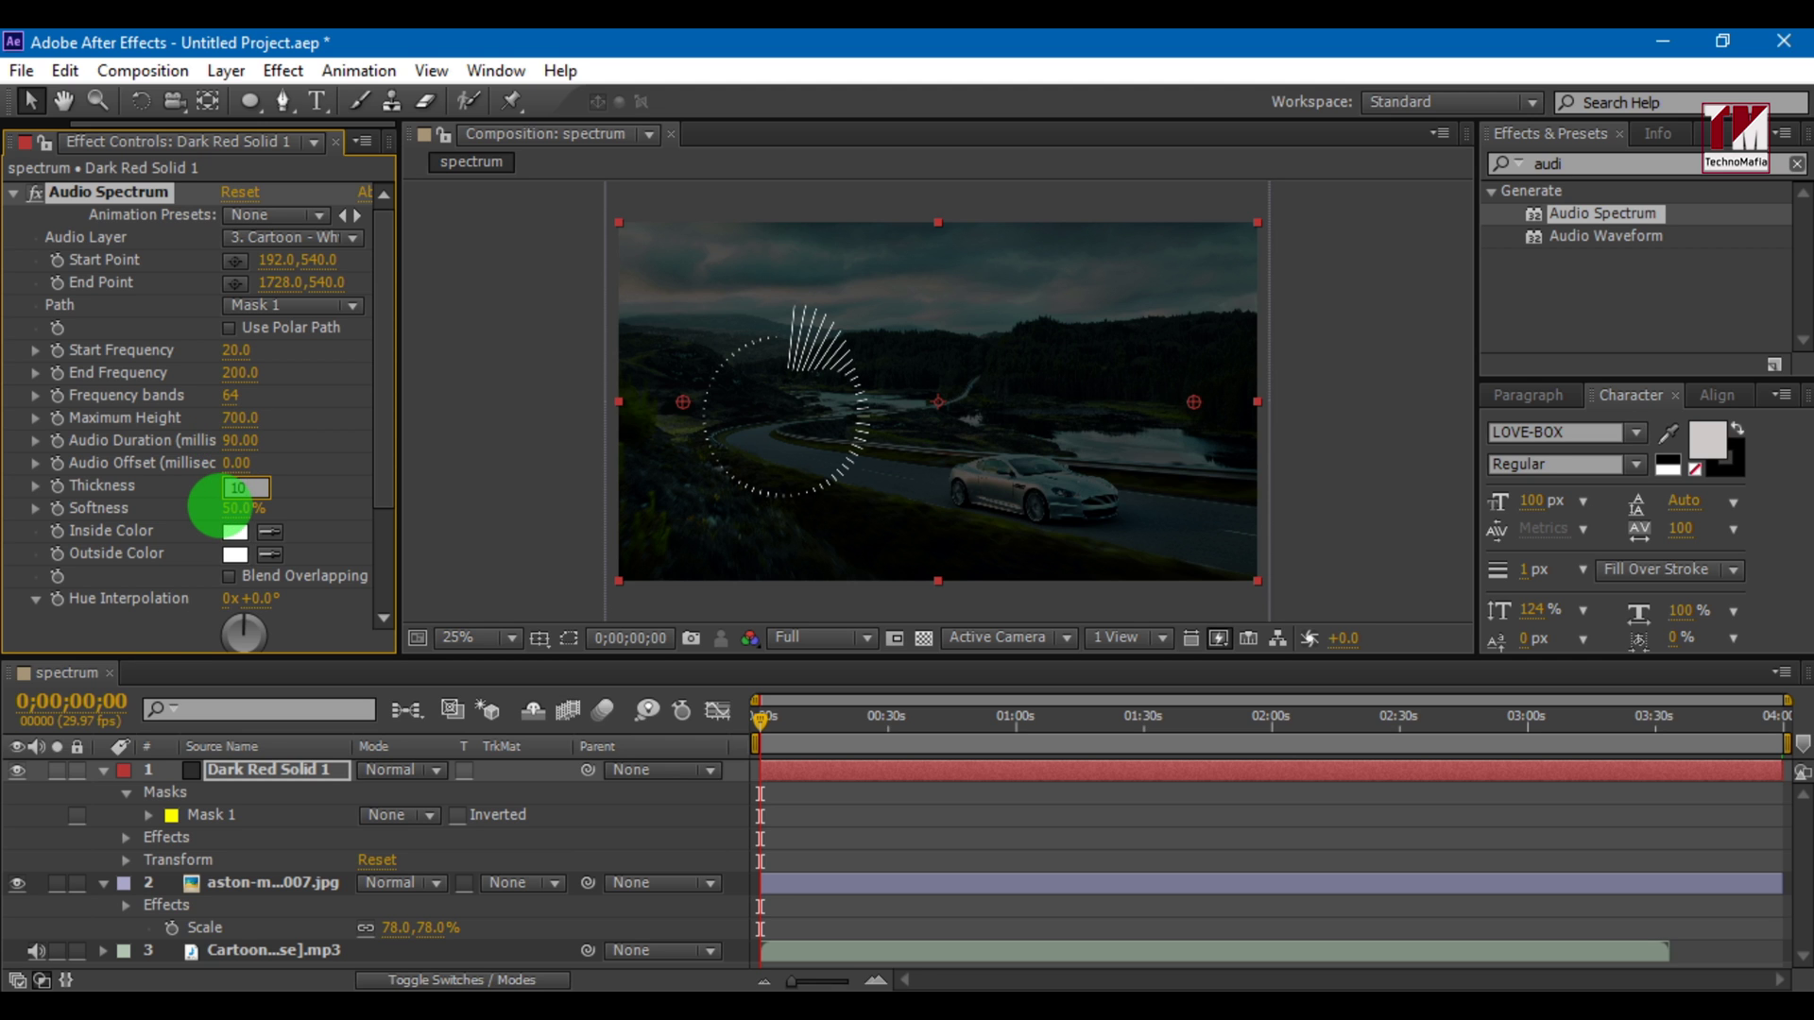
pyautogui.press('Return')
pyautogui.click(238, 507)
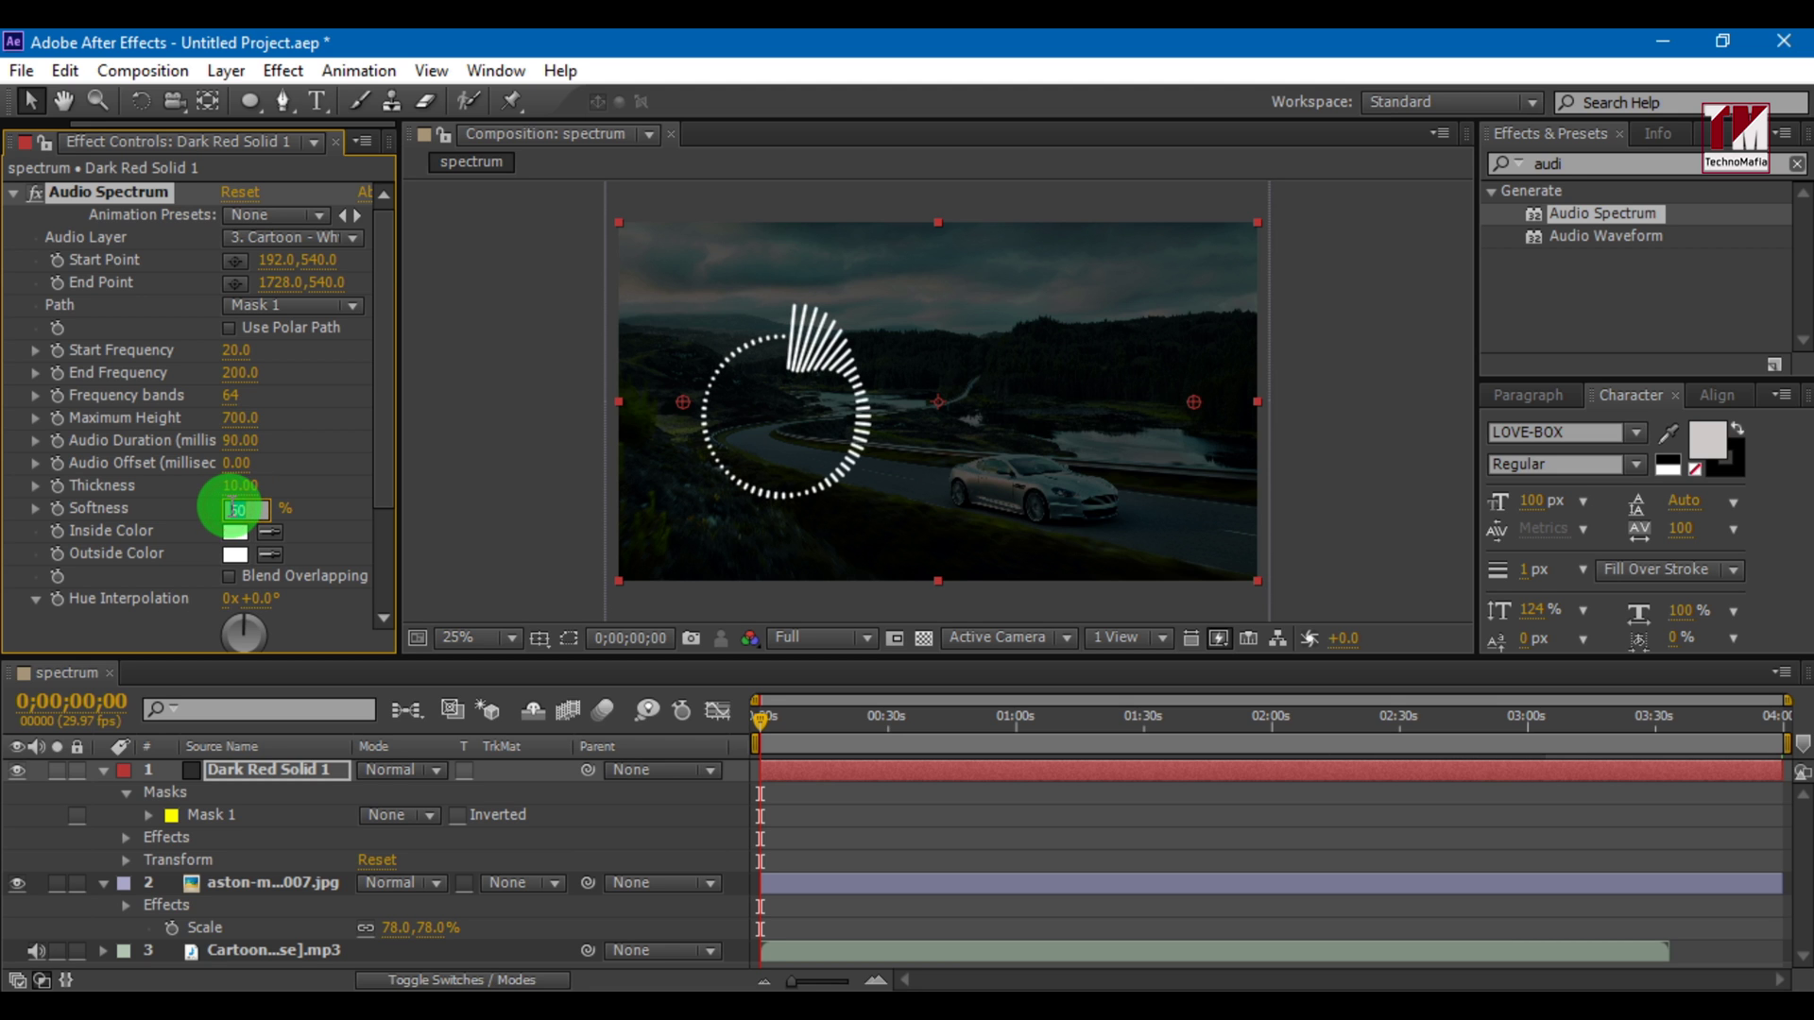
pyautogui.write('0')
pyautogui.press('Return')
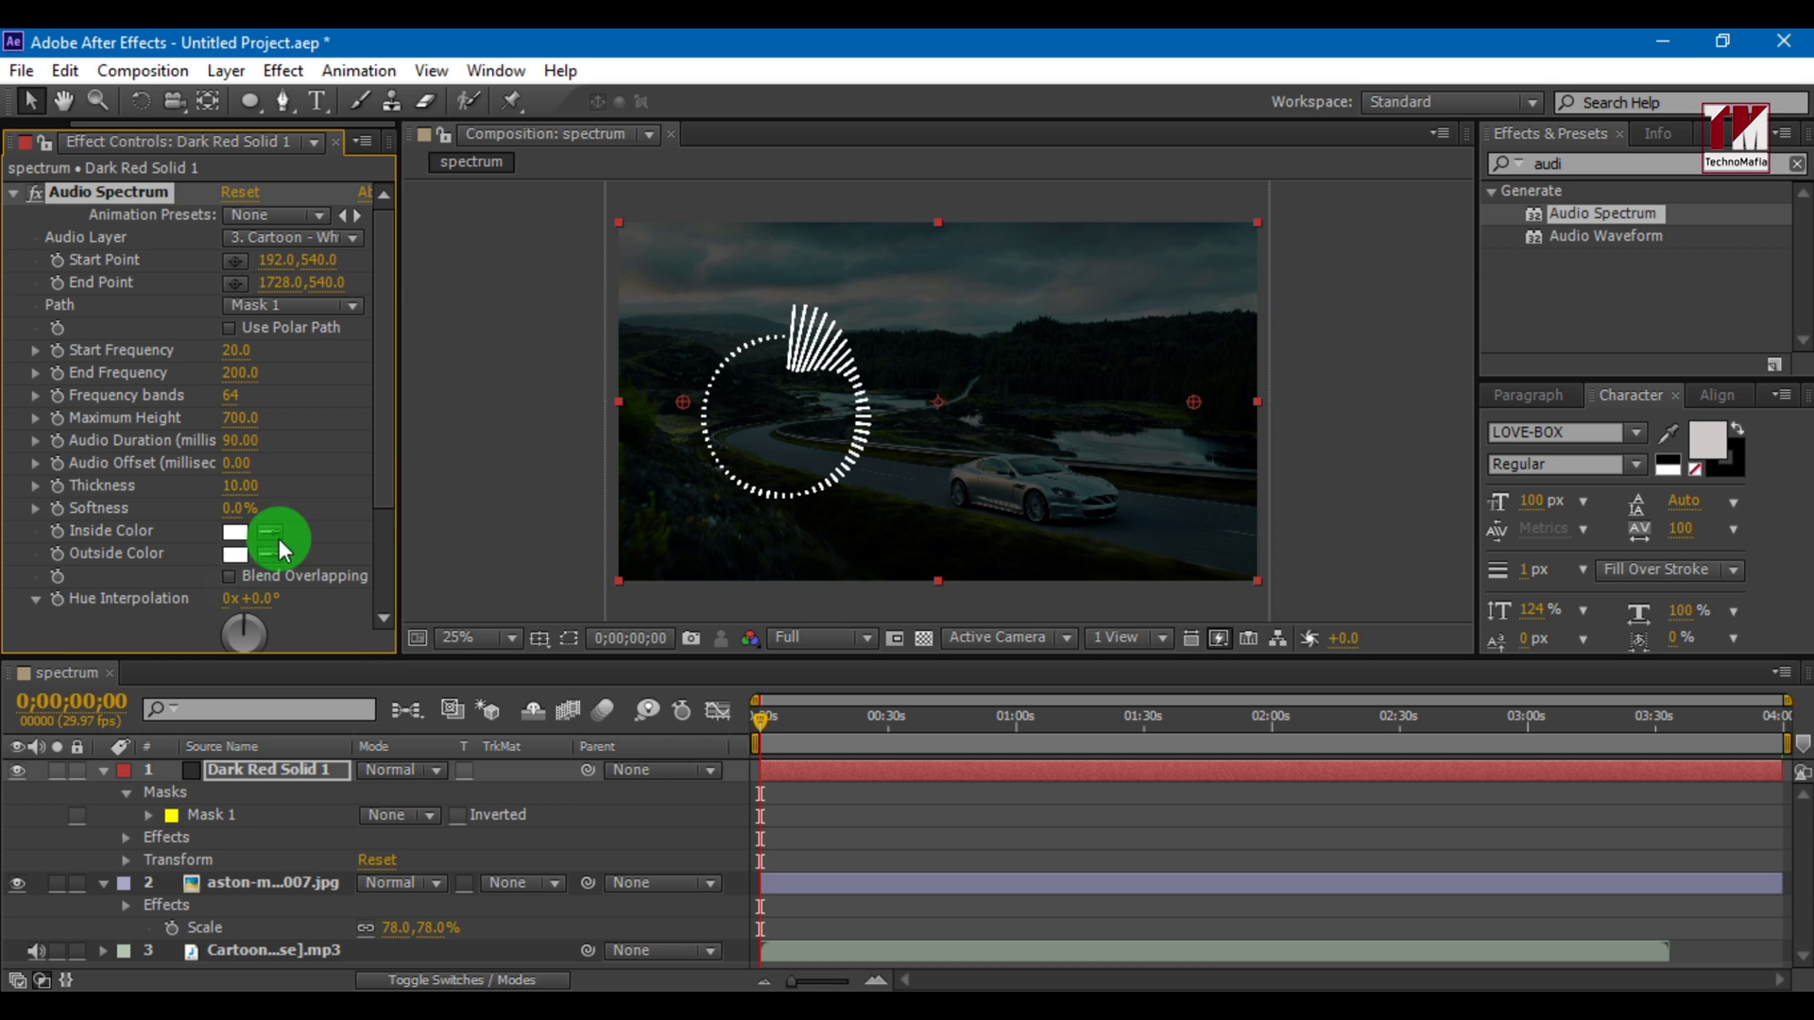
pyautogui.moveTo(377, 426); pyautogui.dragTo(381, 508)
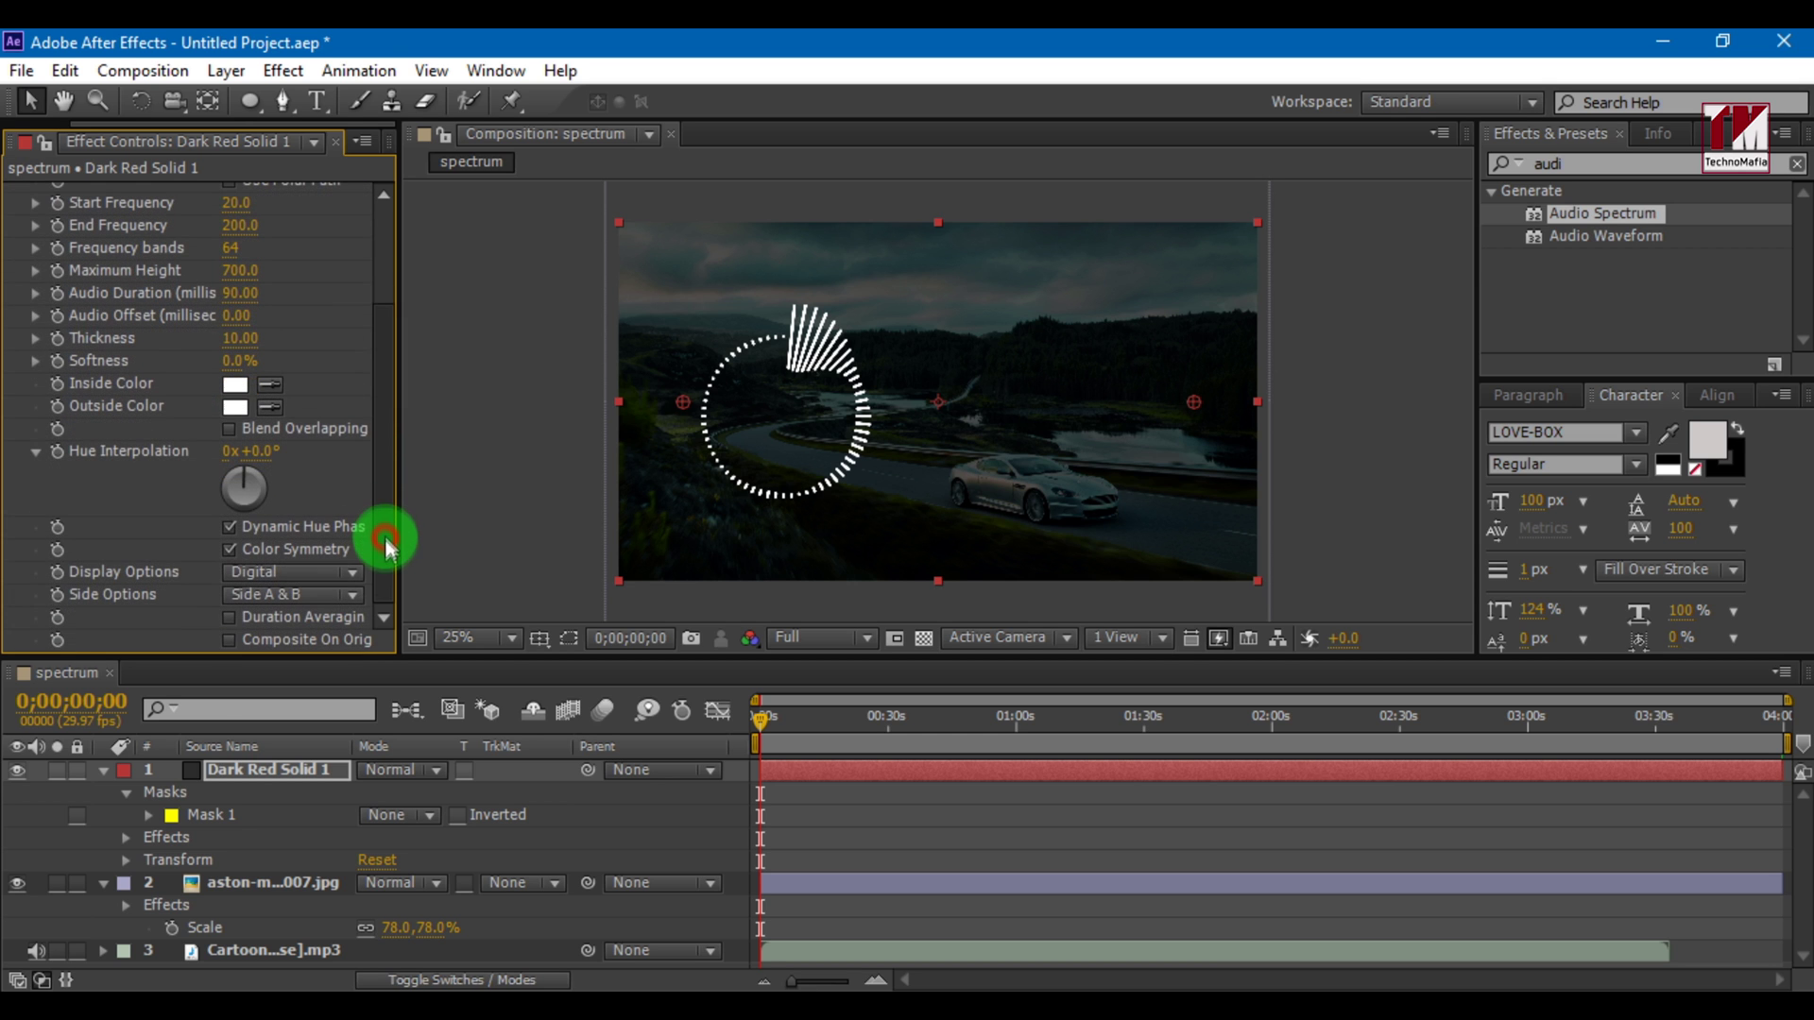
# Switch Side Options to Side B, briefly trying Side A before settling on Side B
pyautogui.click(257, 603)
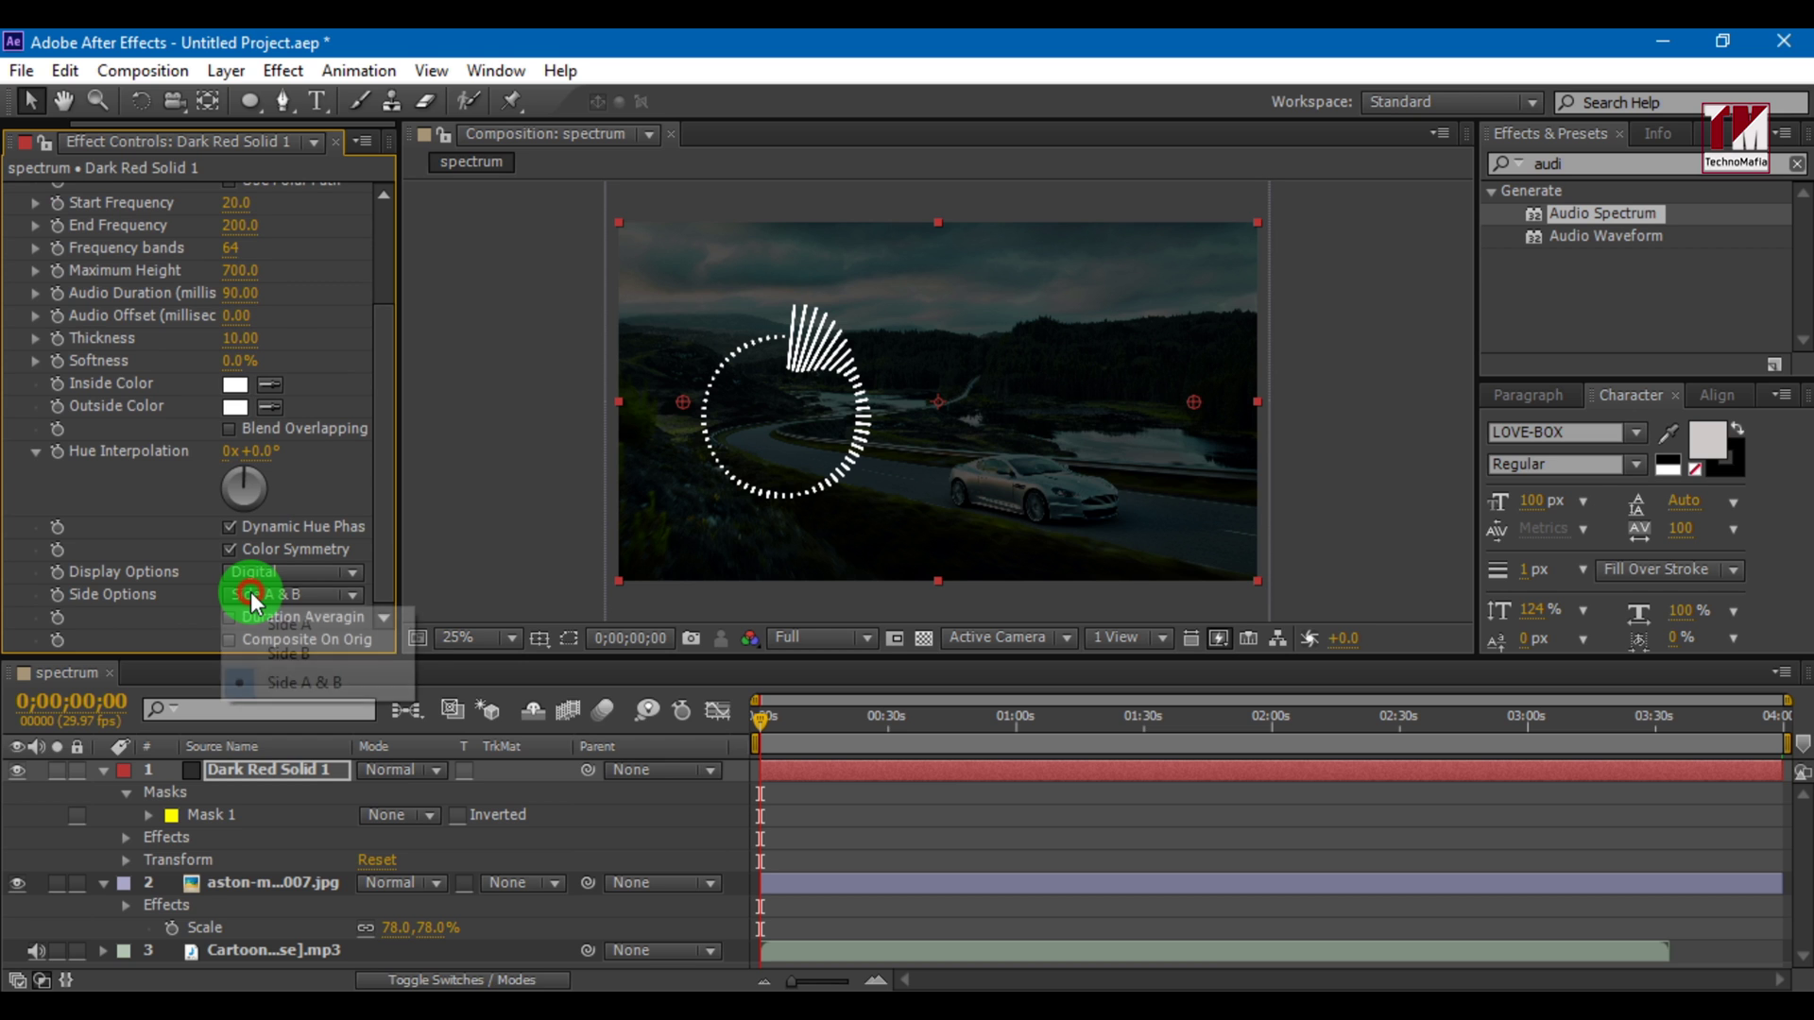
pyautogui.click(284, 655)
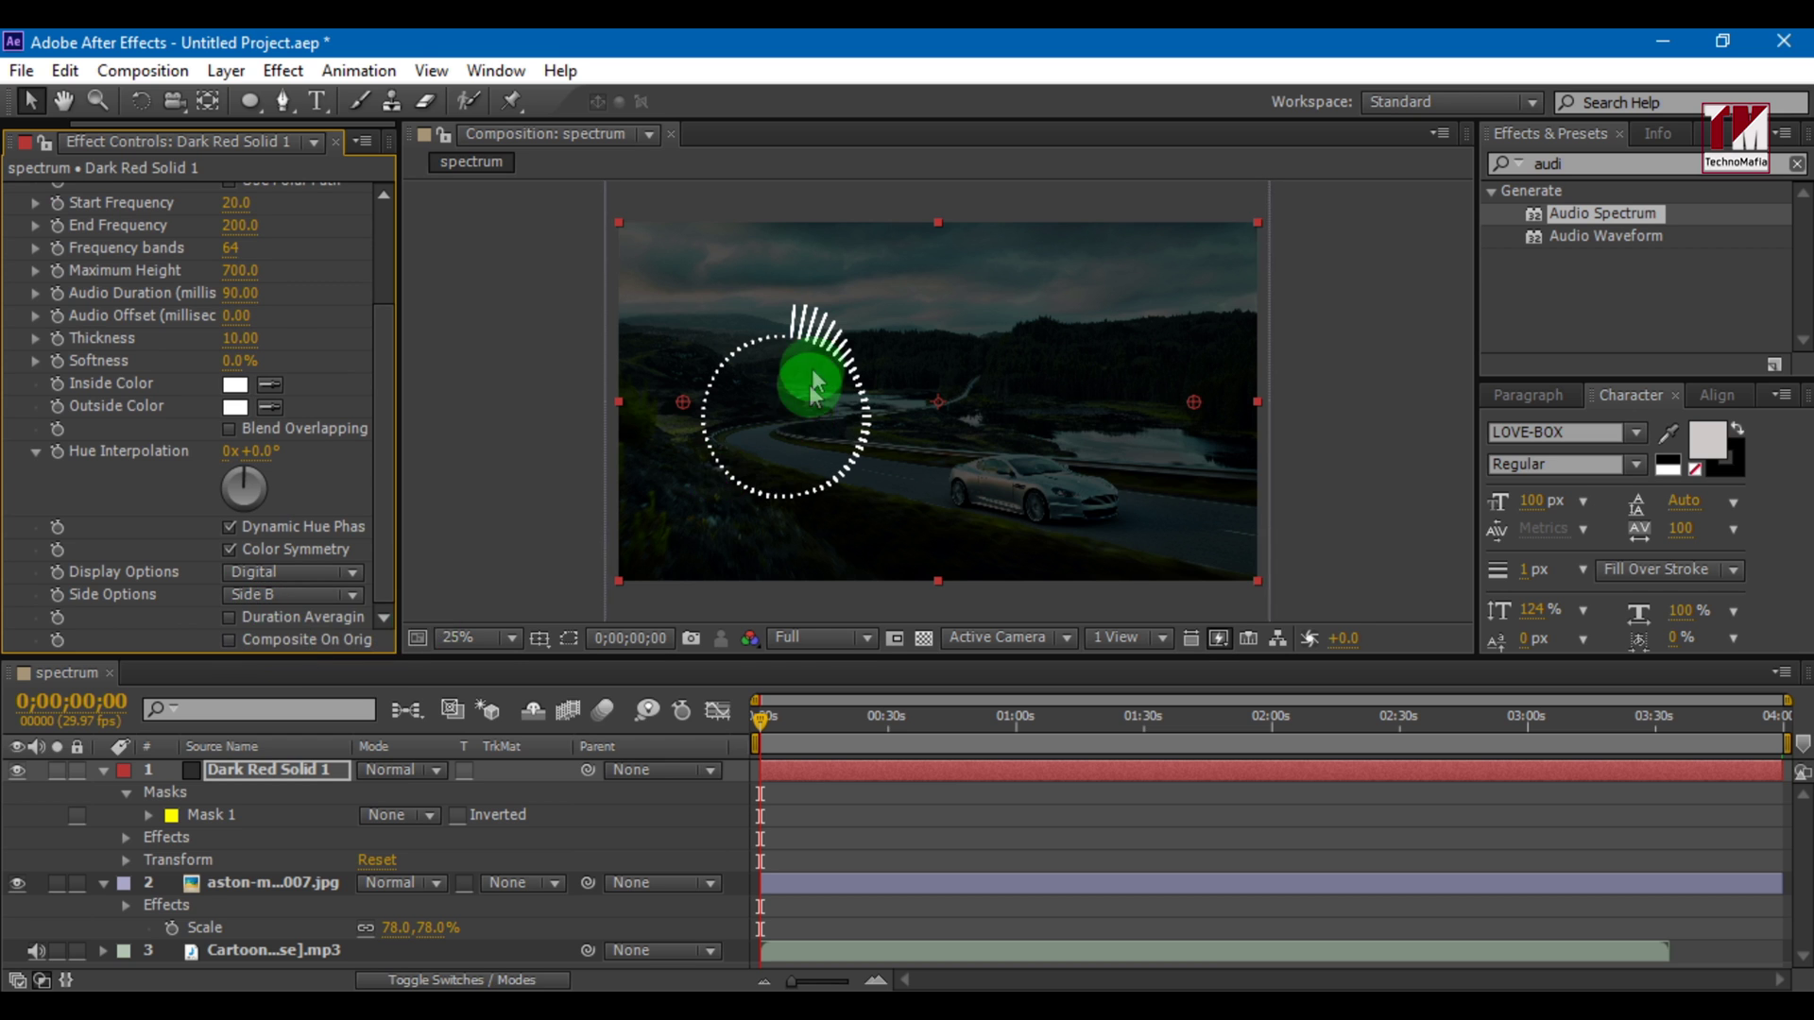
pyautogui.click(251, 594)
pyautogui.click(274, 623)
pyautogui.click(248, 593)
pyautogui.click(290, 655)
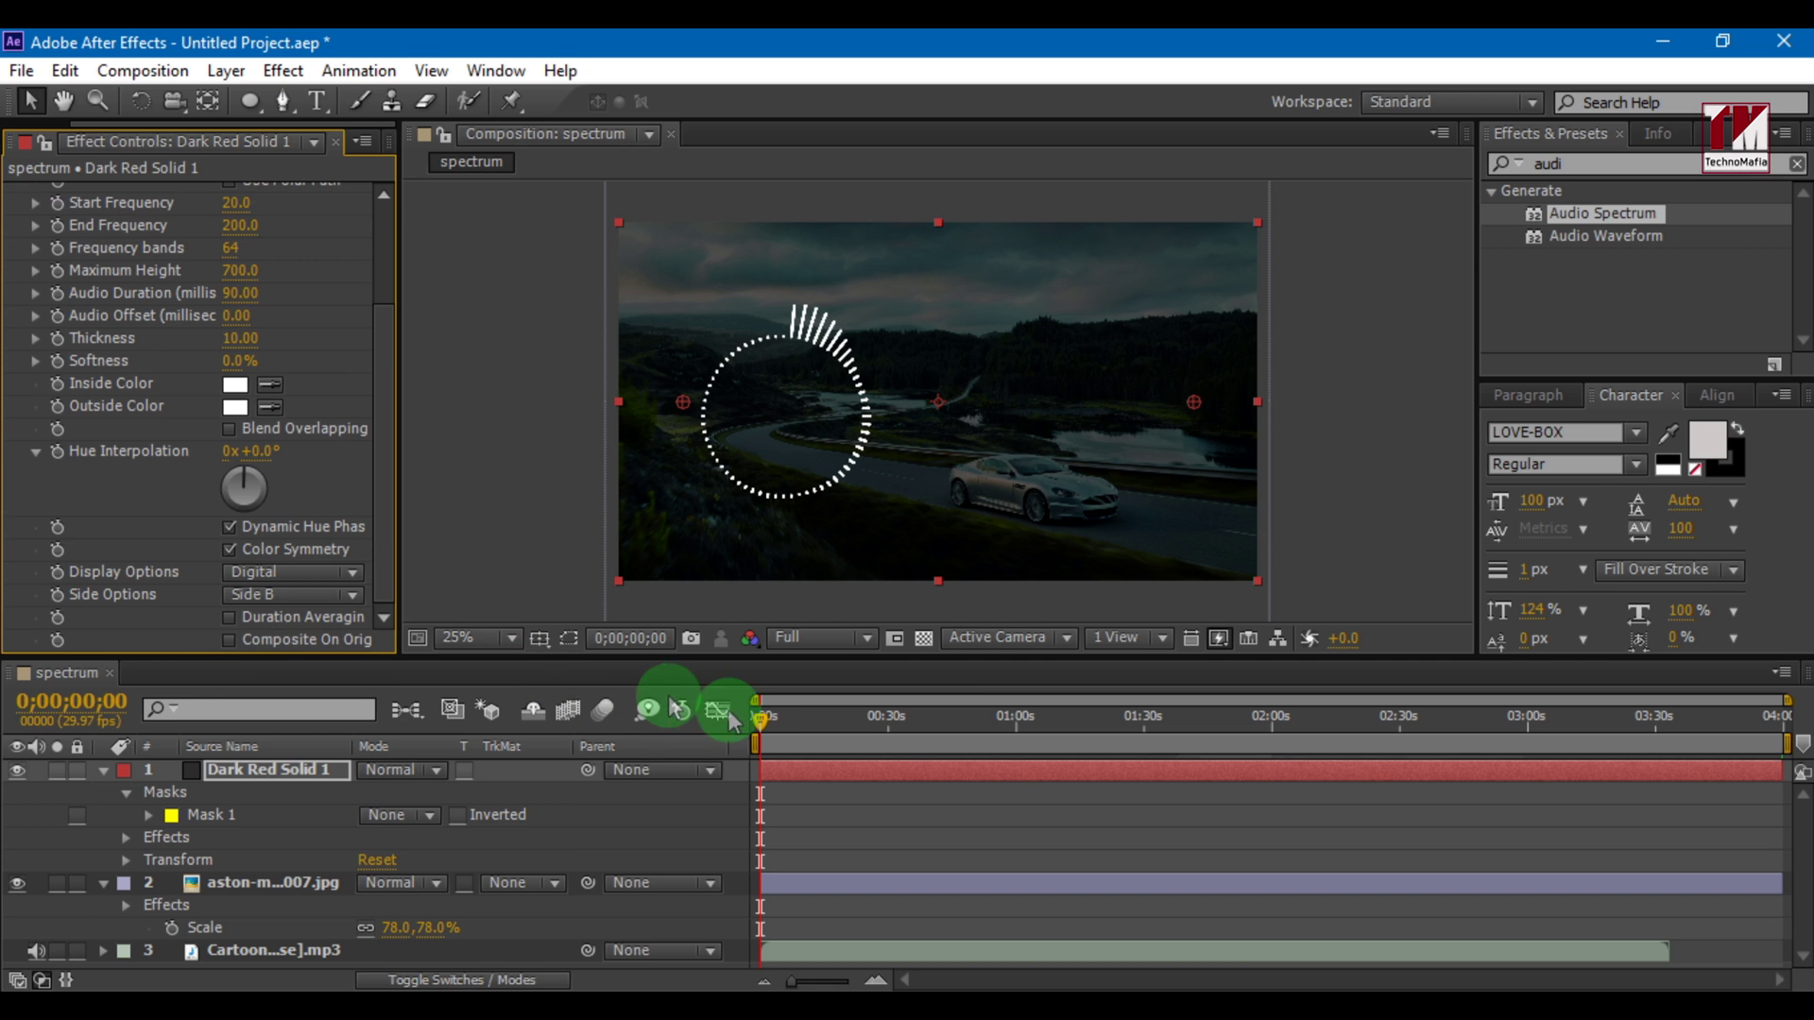
# Select Mask 1 in the timeline and duplicate it with Ctrl+D to make Mask 2
pyautogui.click(210, 815)
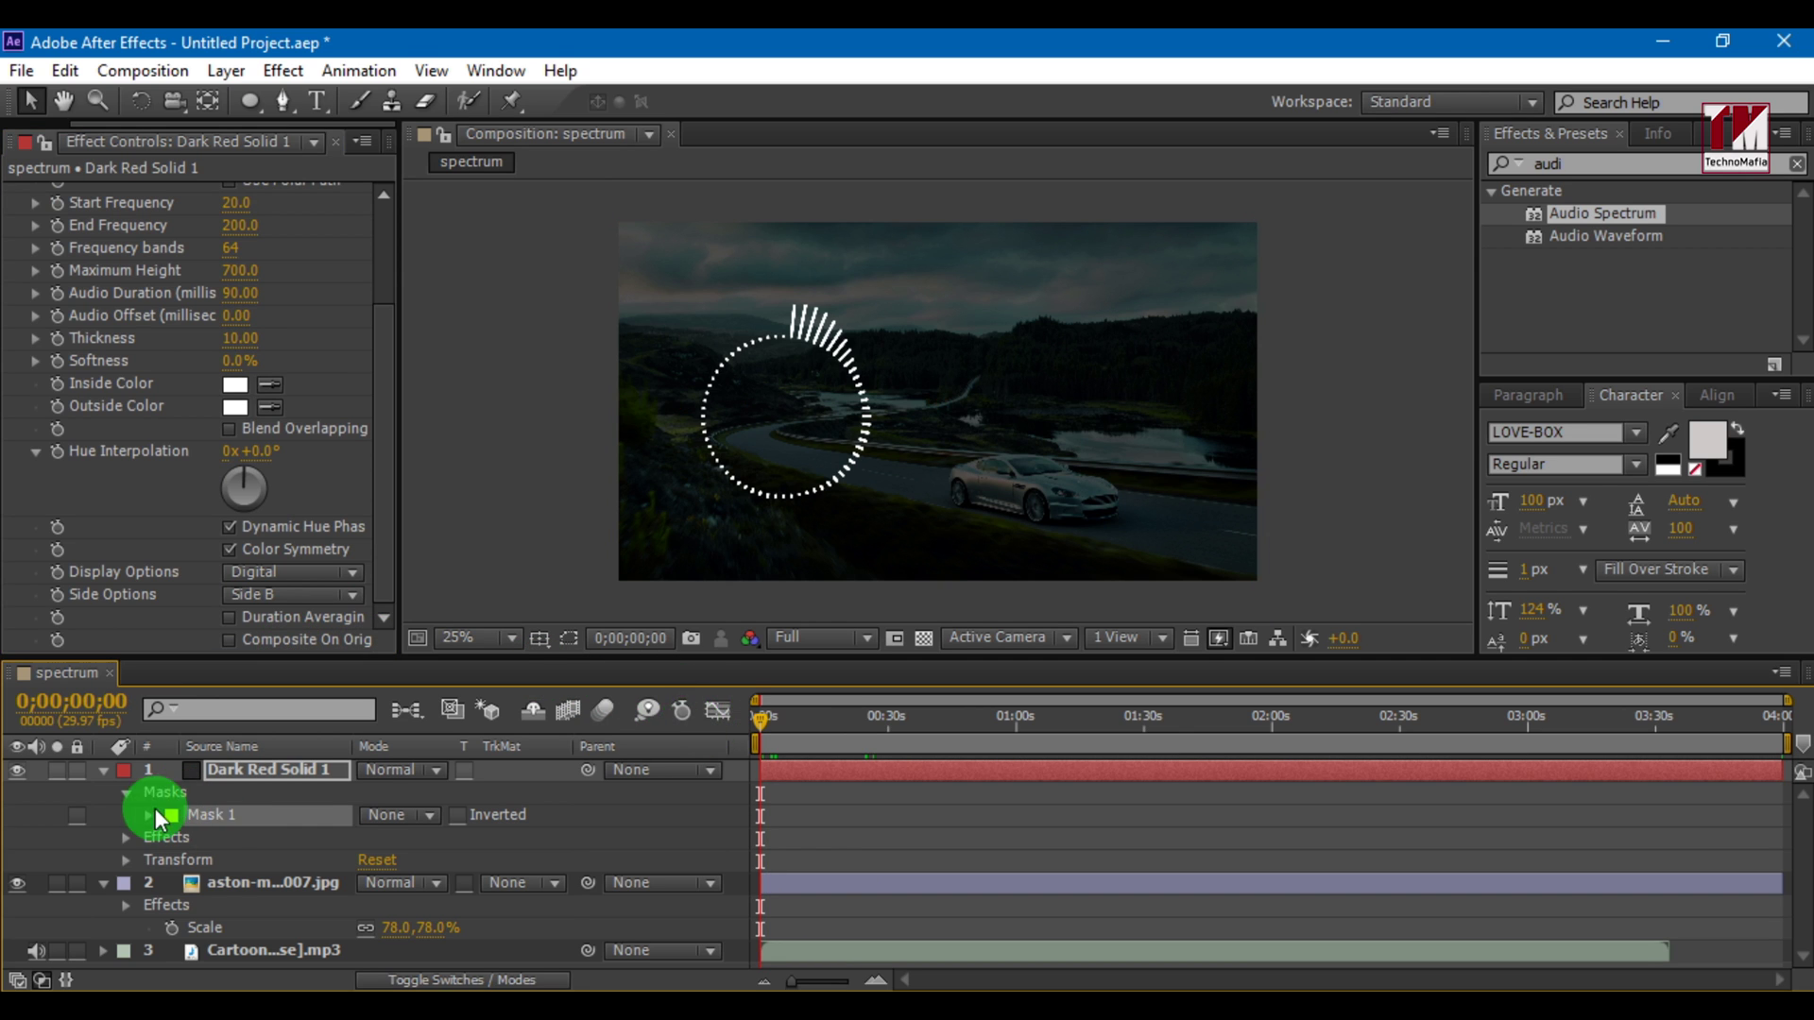
pyautogui.click(220, 821)
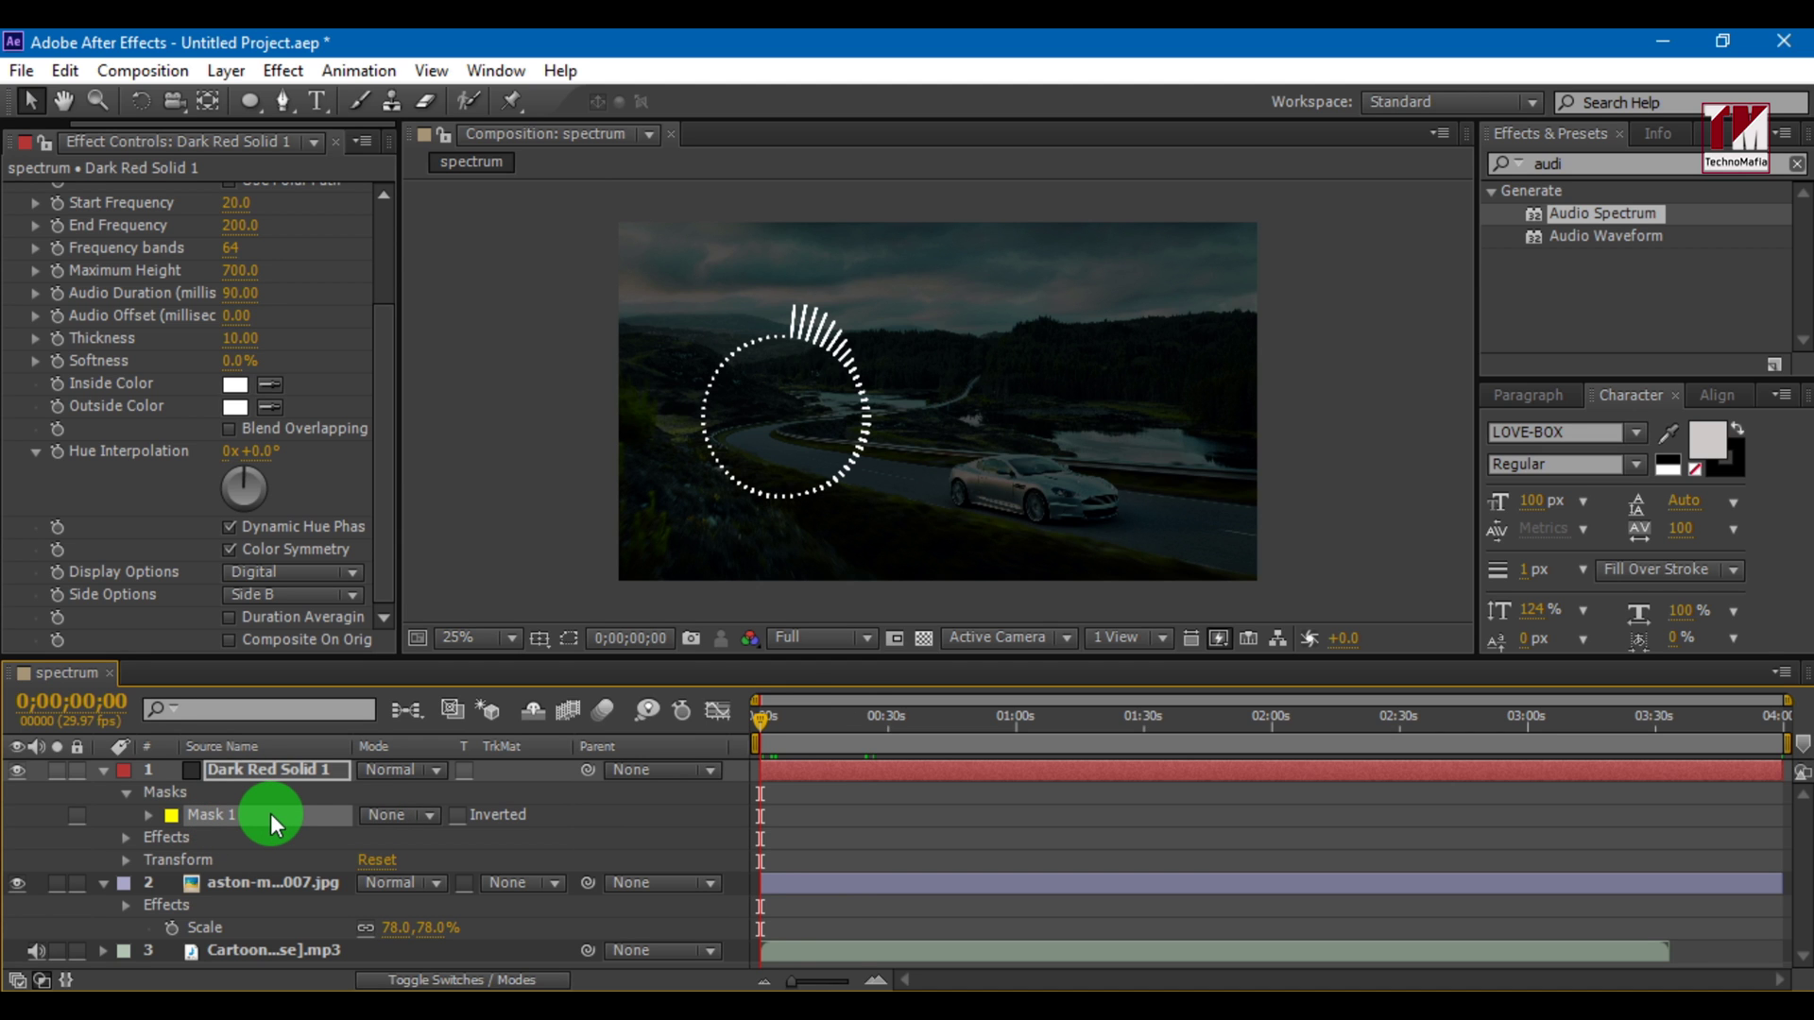
pyautogui.hotkey('ctrl', 'd')
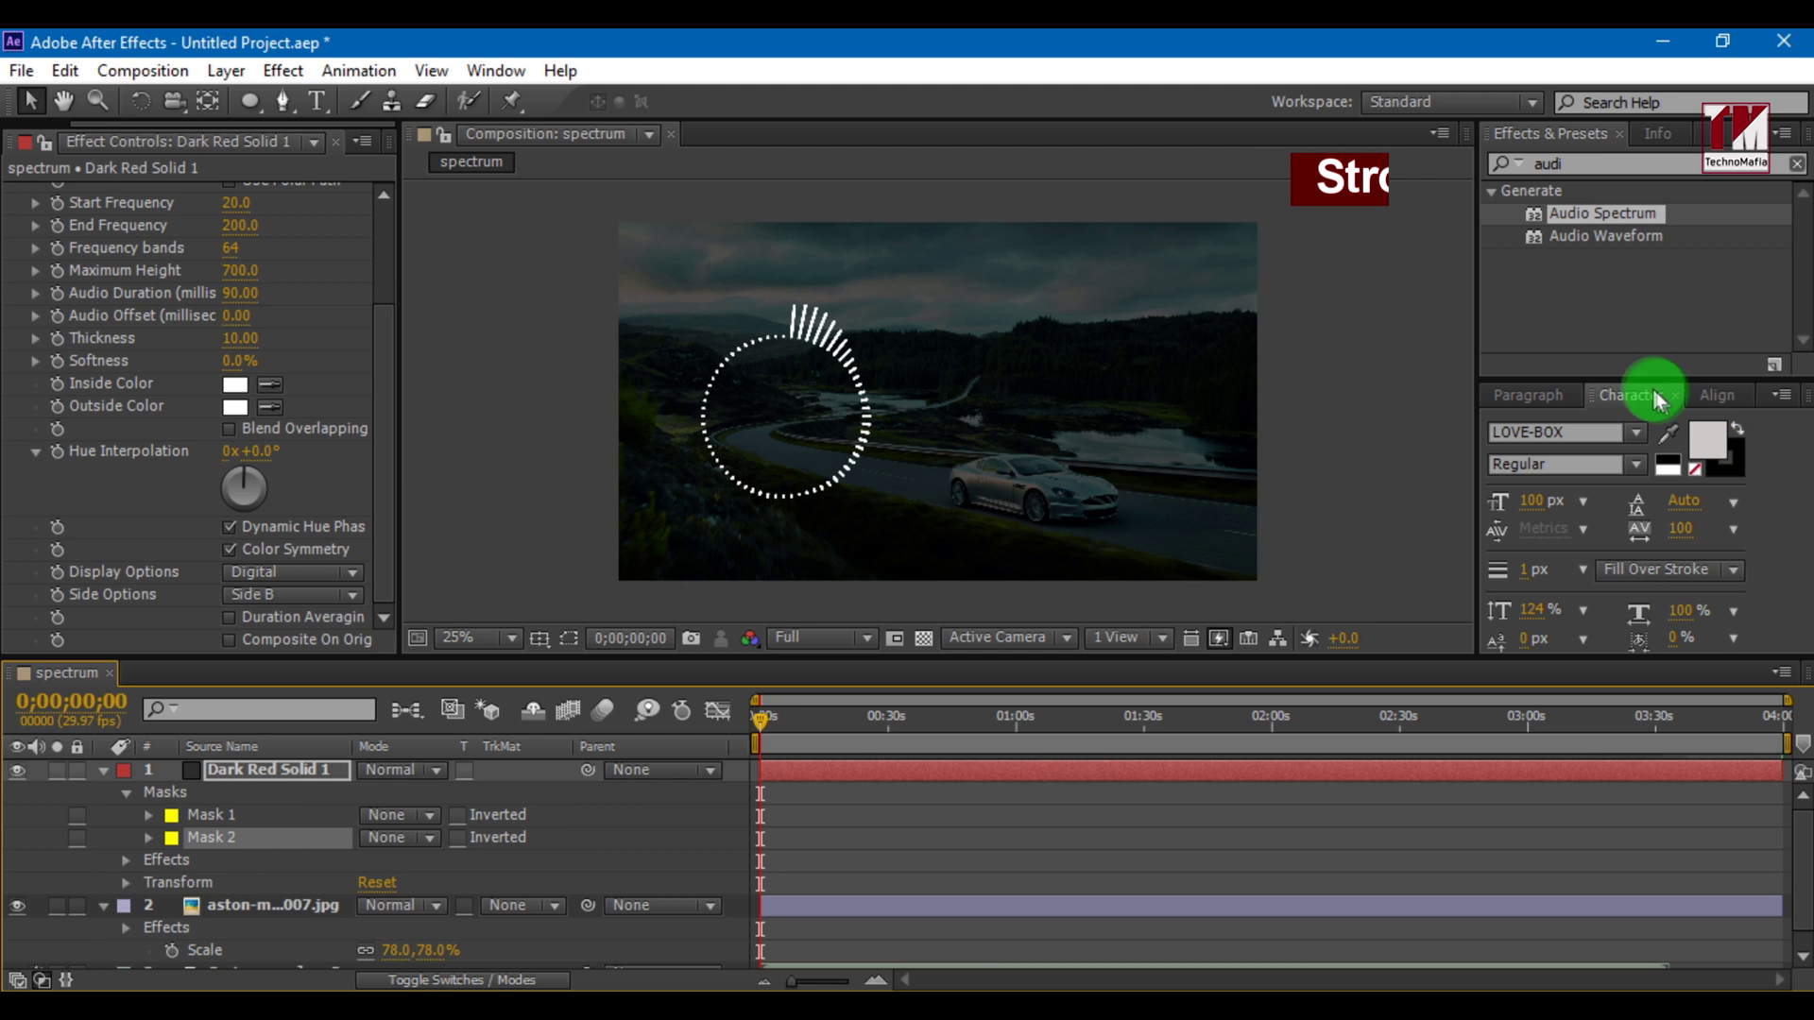
# Apply Generate > Stroke to Dark Red Solid 1 with Path set to Mask 2, showing mask outlines
pyautogui.click(1574, 162)
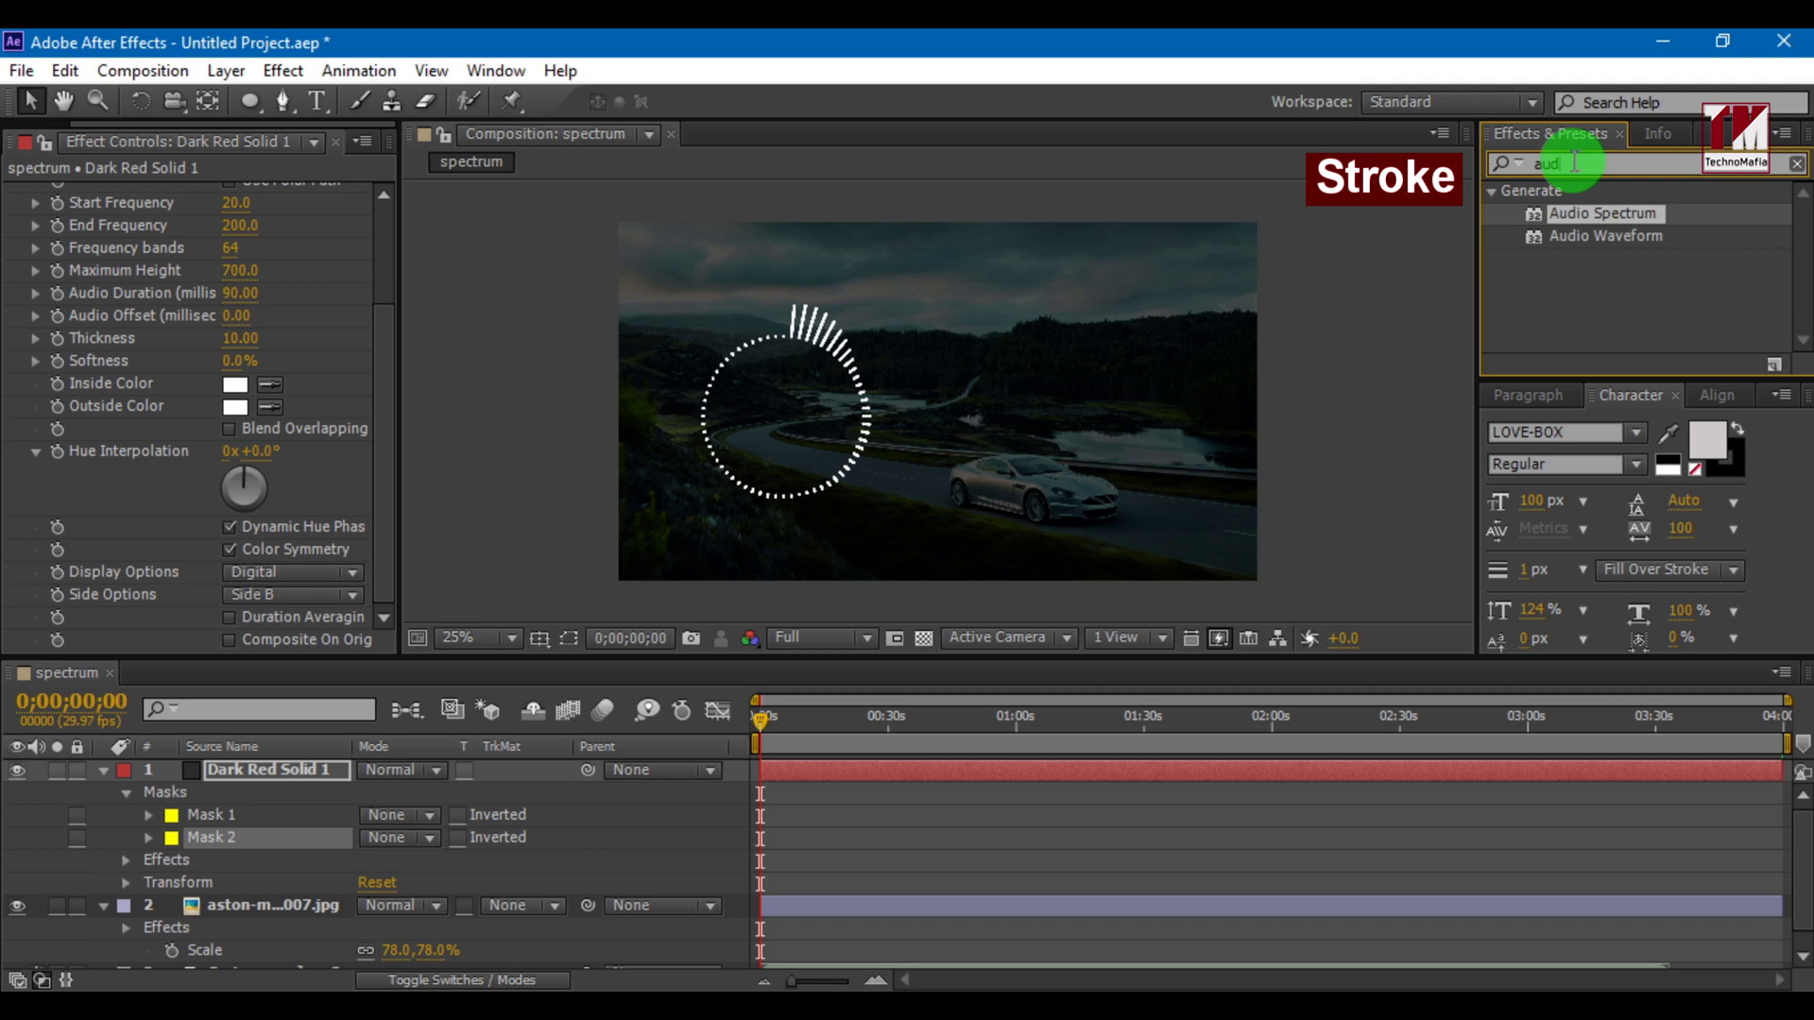
pyautogui.press('BackSpace')
pyautogui.press('BackSpace')
pyautogui.press('BackSpace')
pyautogui.write('stro')
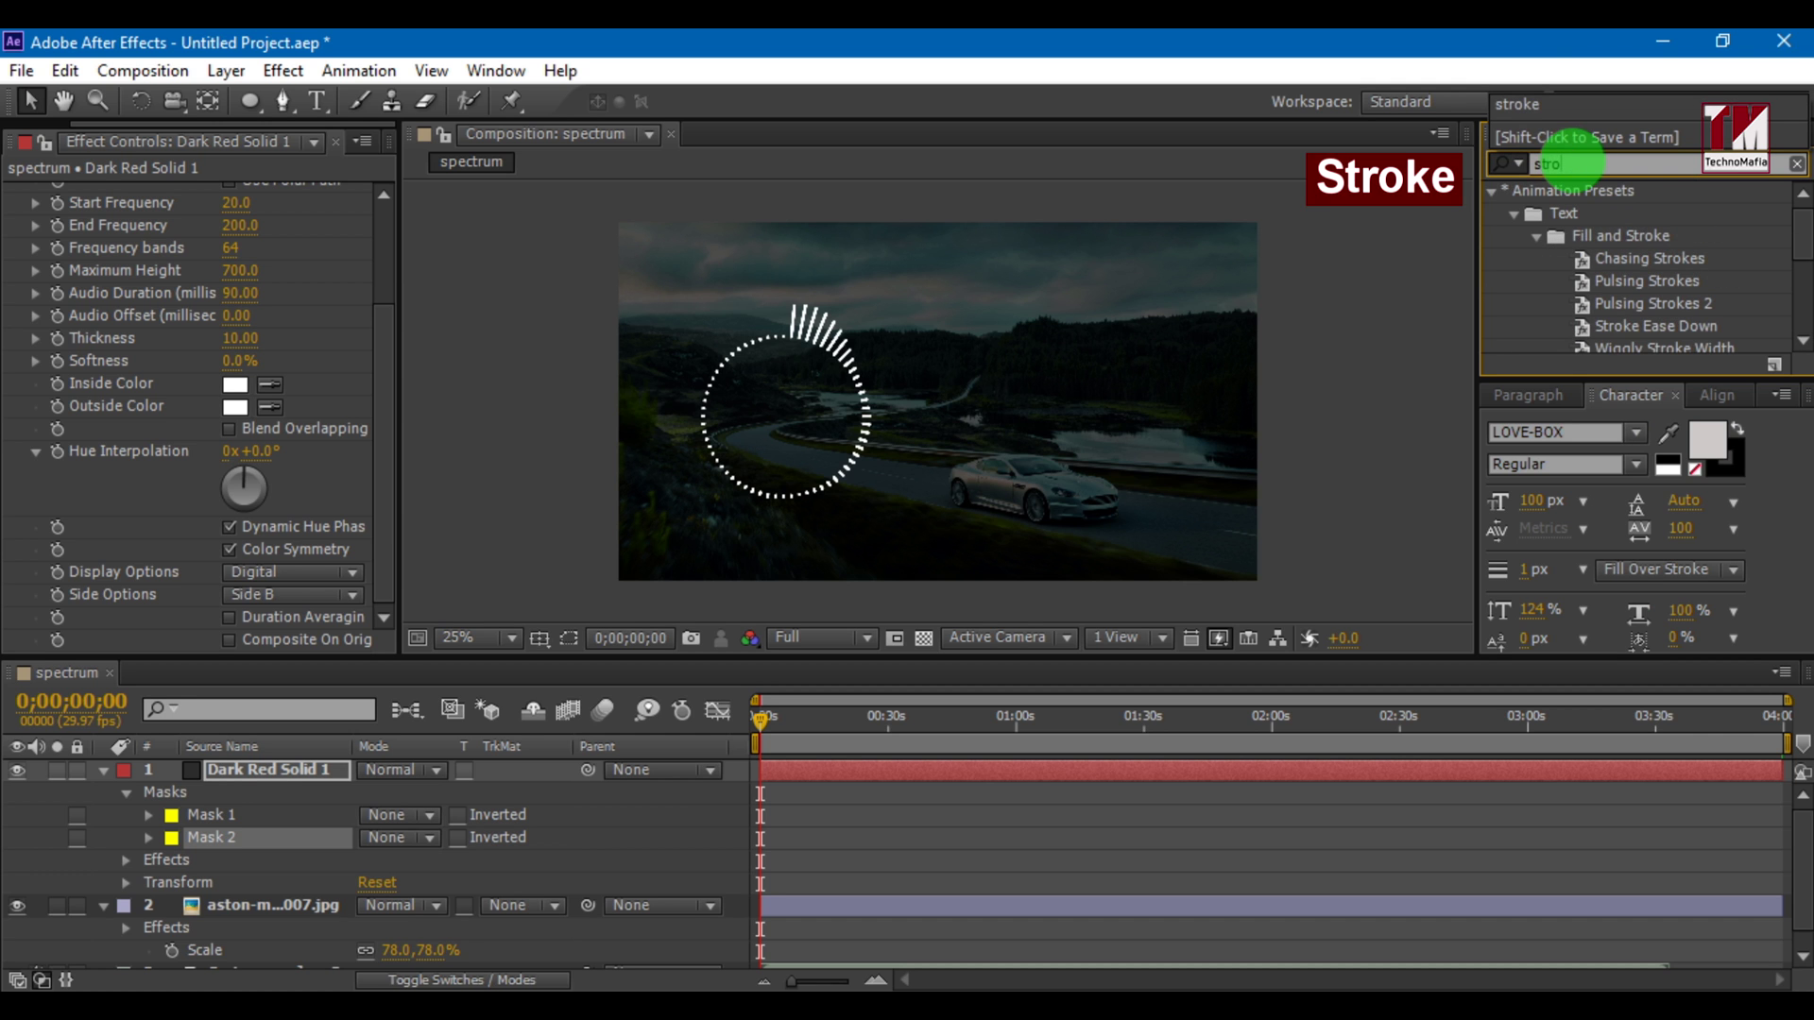
pyautogui.write('ke')
pyautogui.scroll(-2, 1621, 265)
pyautogui.scroll(-2, 1618, 294)
pyautogui.click(1580, 306)
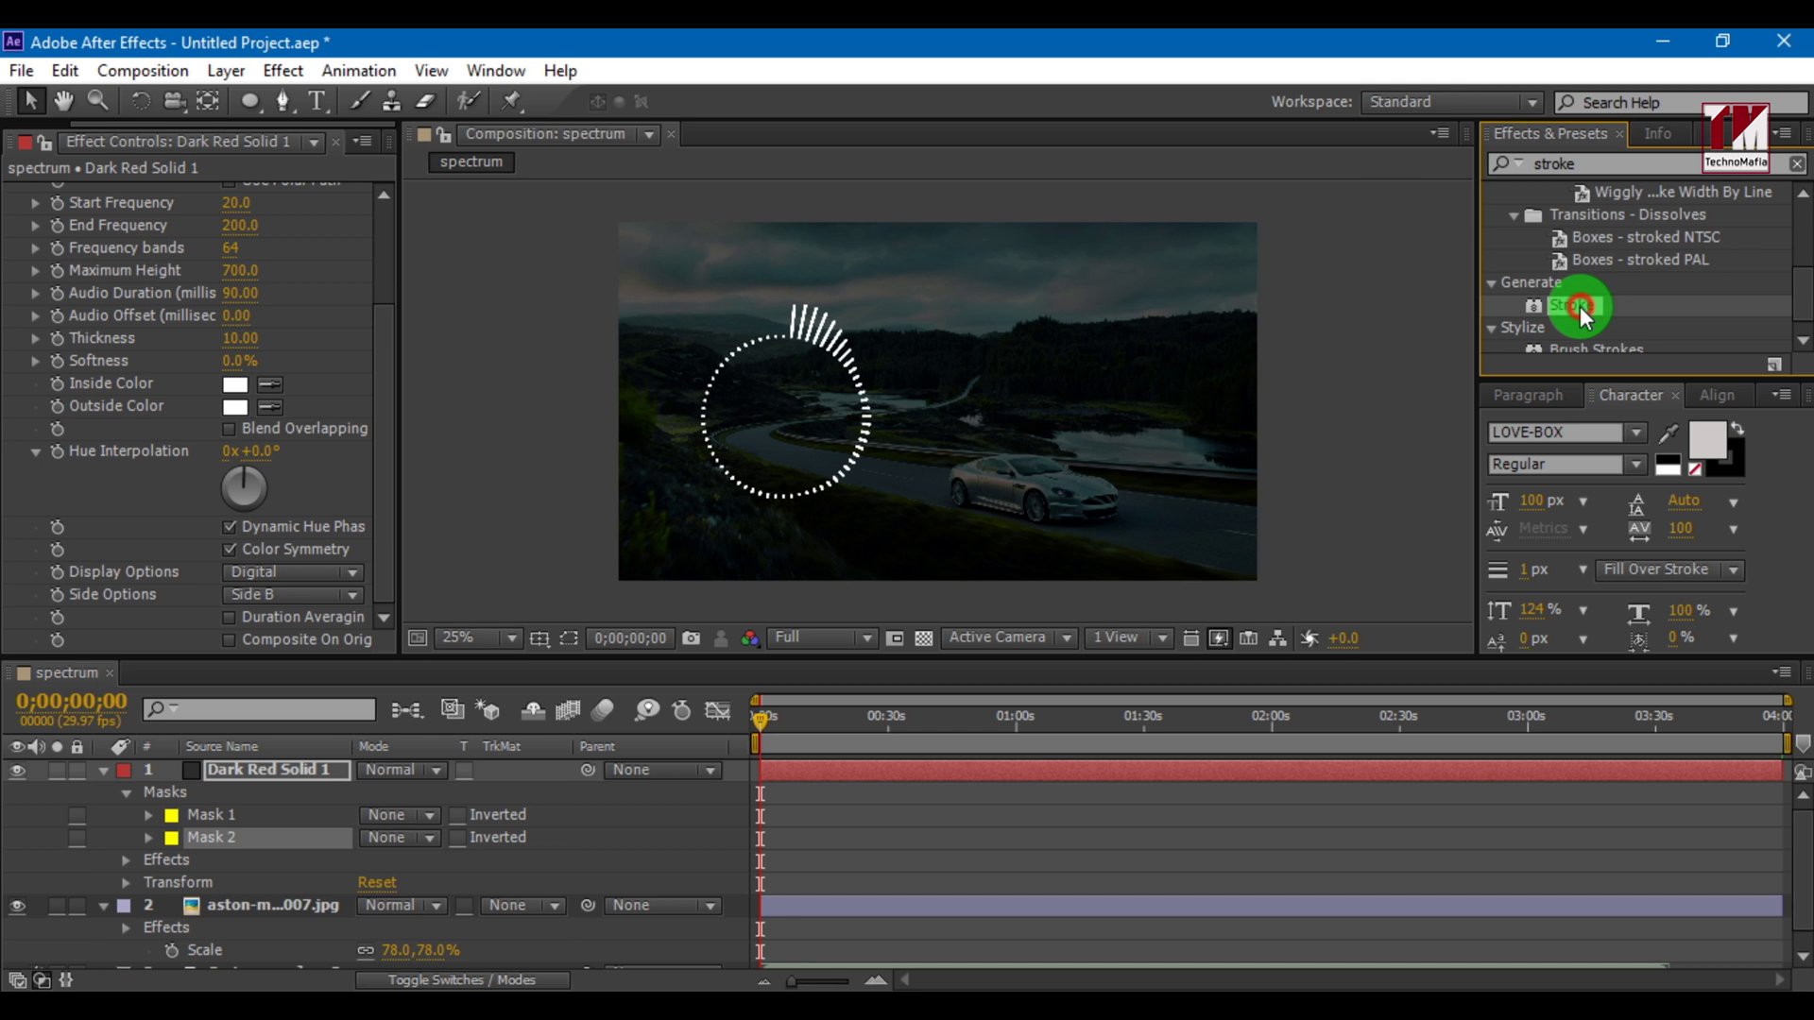
pyautogui.moveTo(1581, 306); pyautogui.dragTo(282, 776)
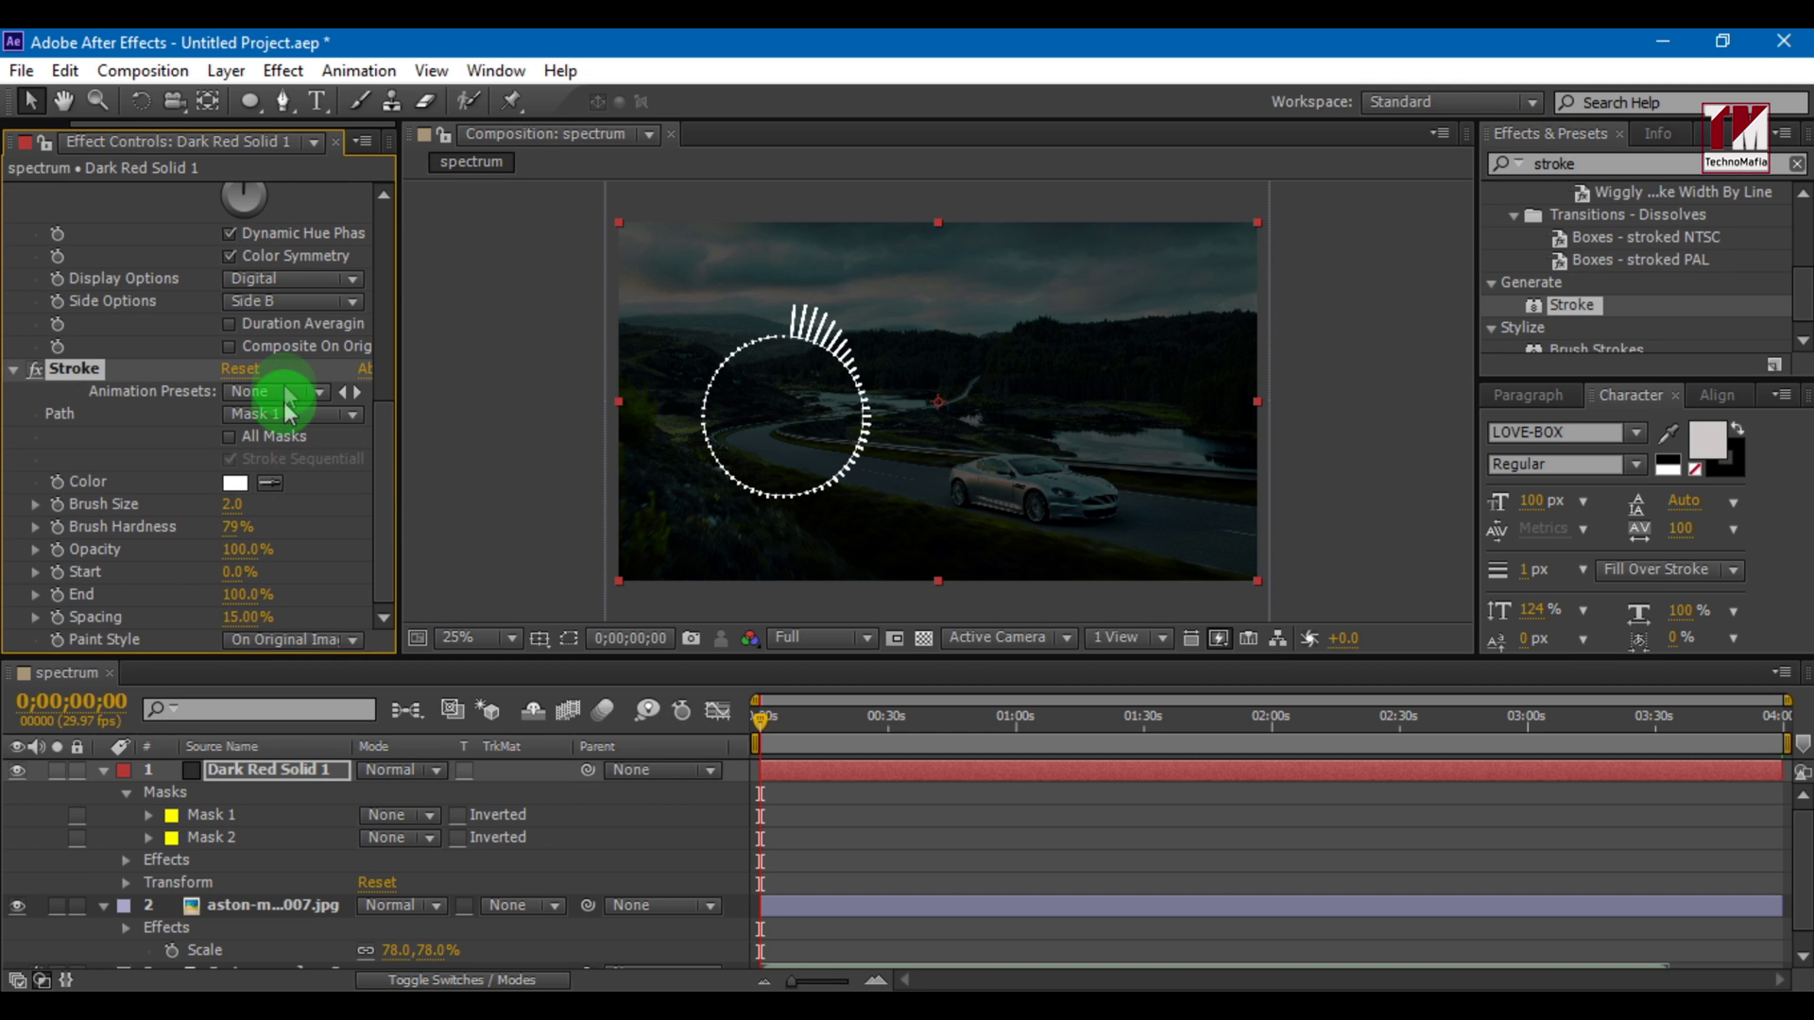
pyautogui.click(283, 411)
pyautogui.click(283, 510)
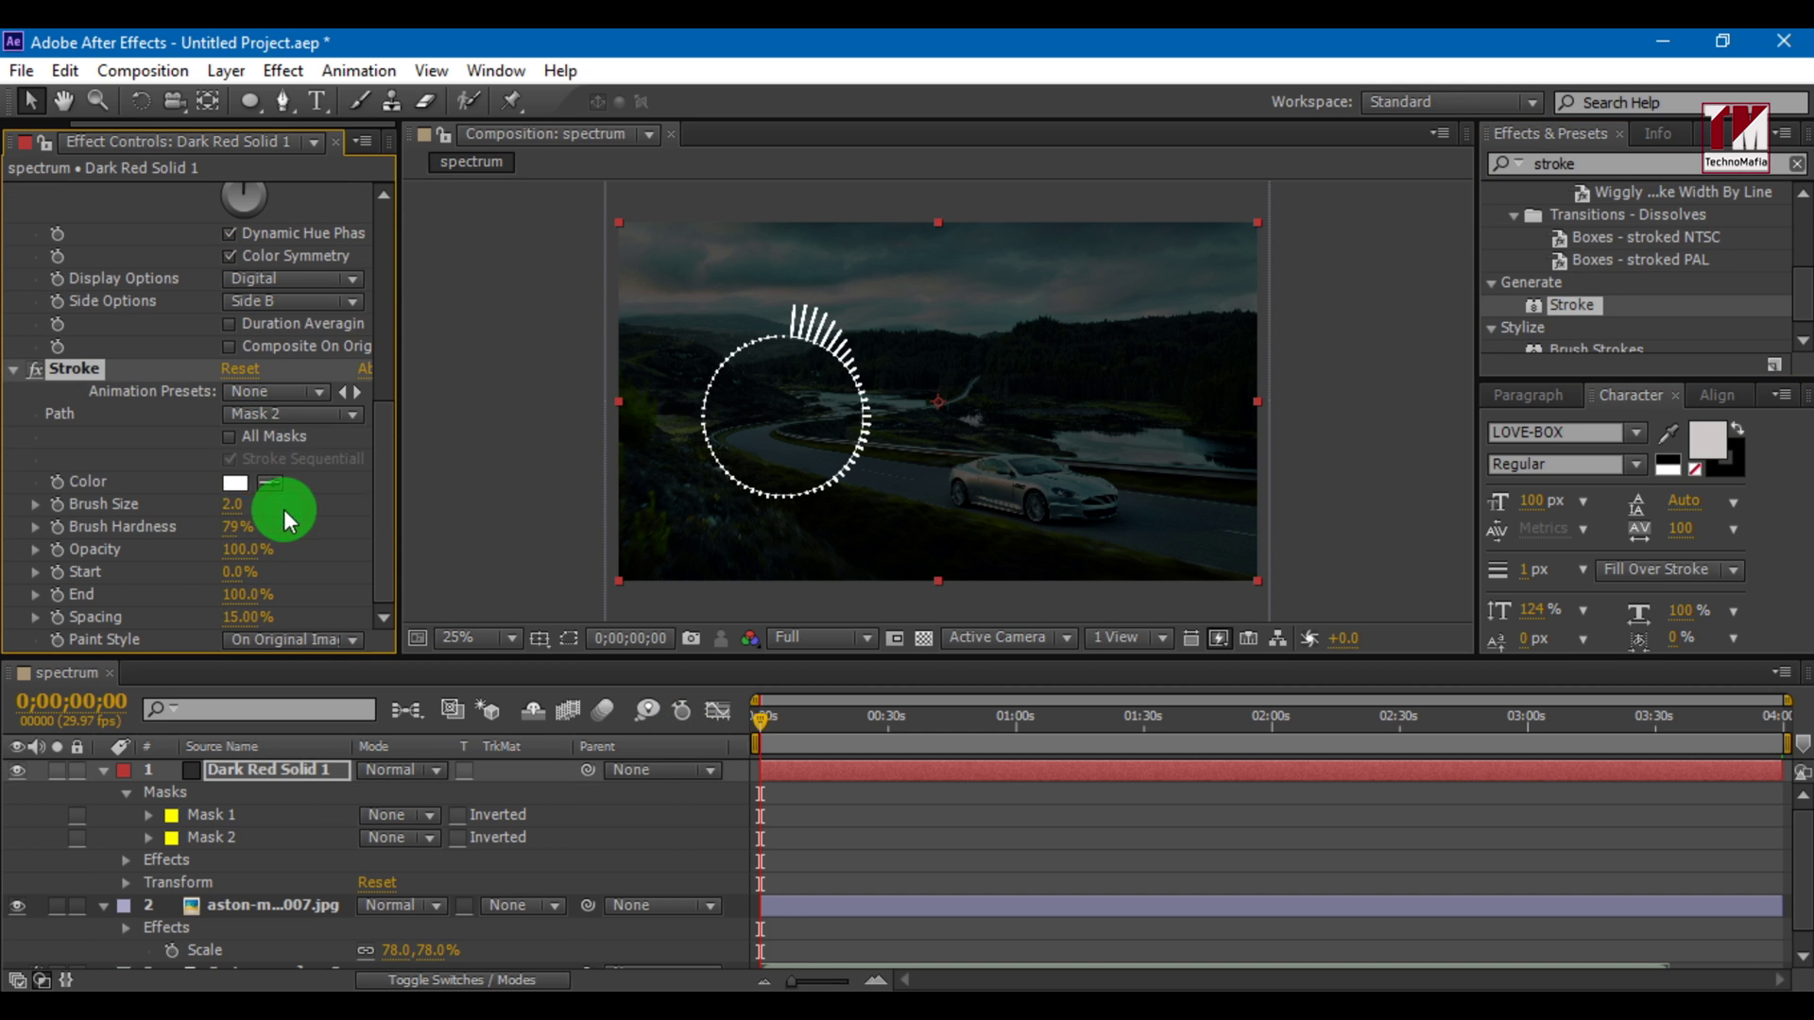
pyautogui.click(570, 636)
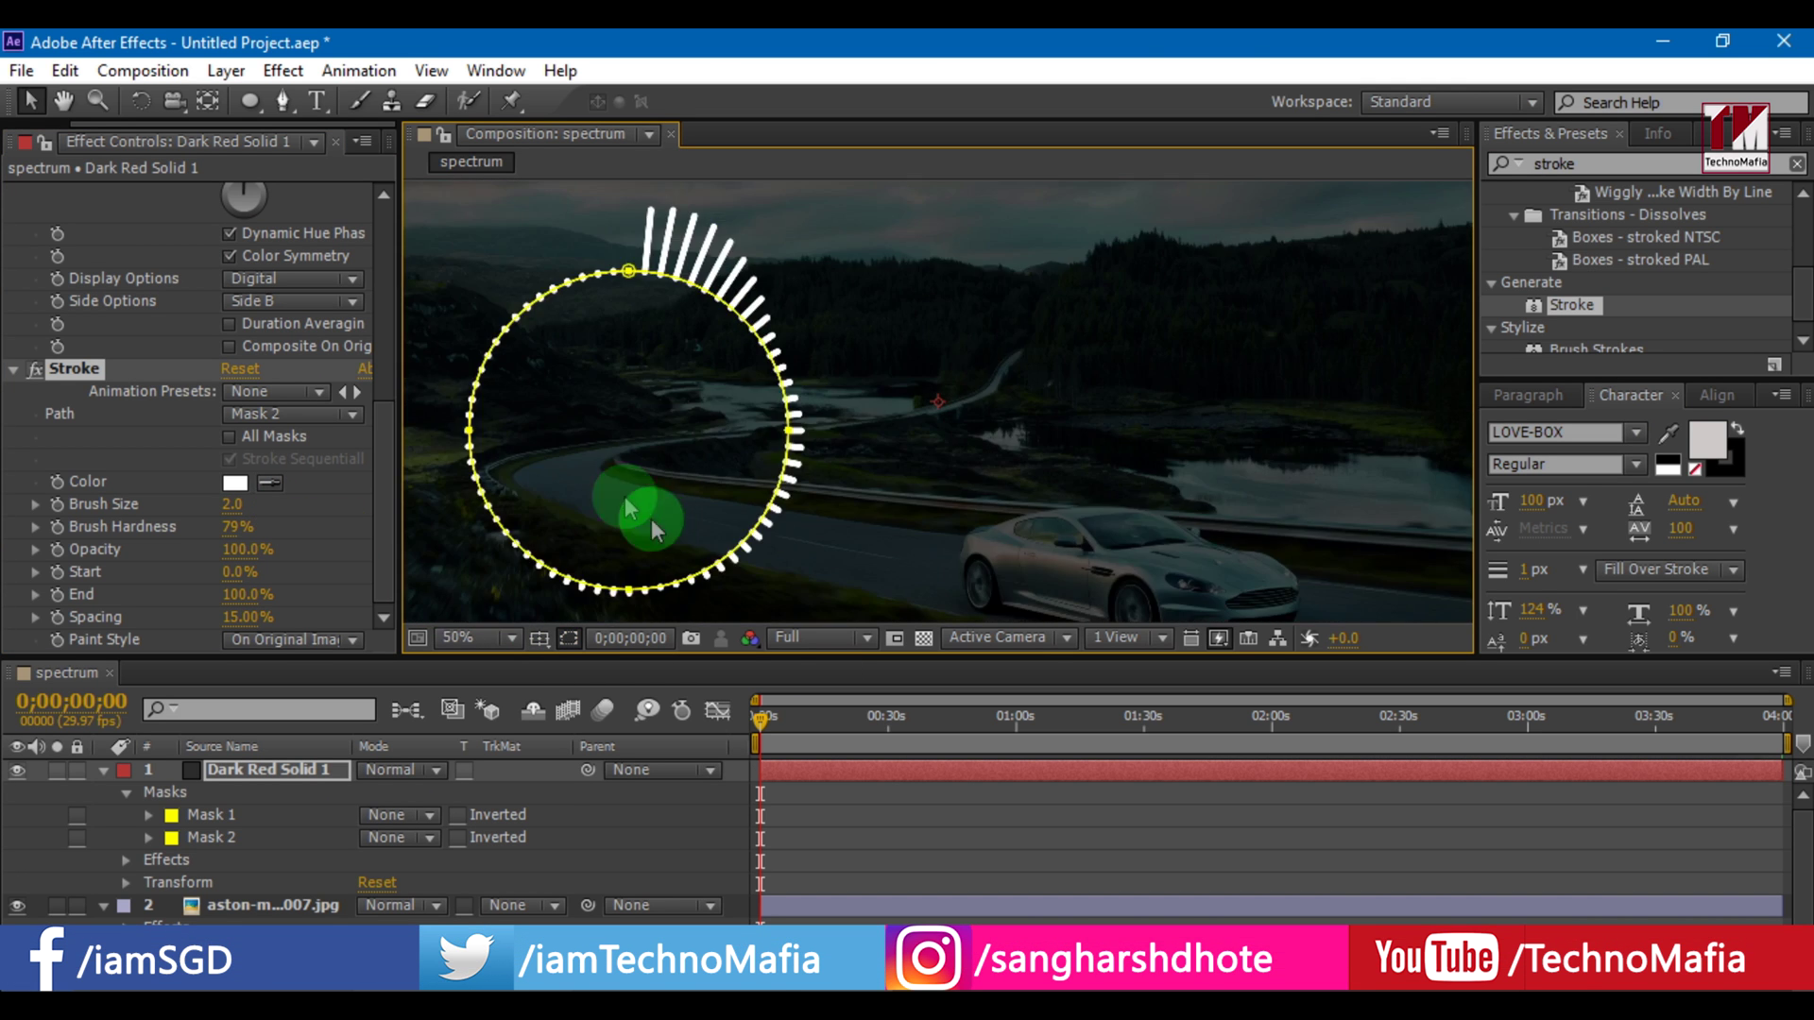
# Free-transform Mask 2 to shrink it just inside the spectrum bars, then hide mask outlines
pyautogui.moveTo(752, 440); pyautogui.dragTo(668, 434)
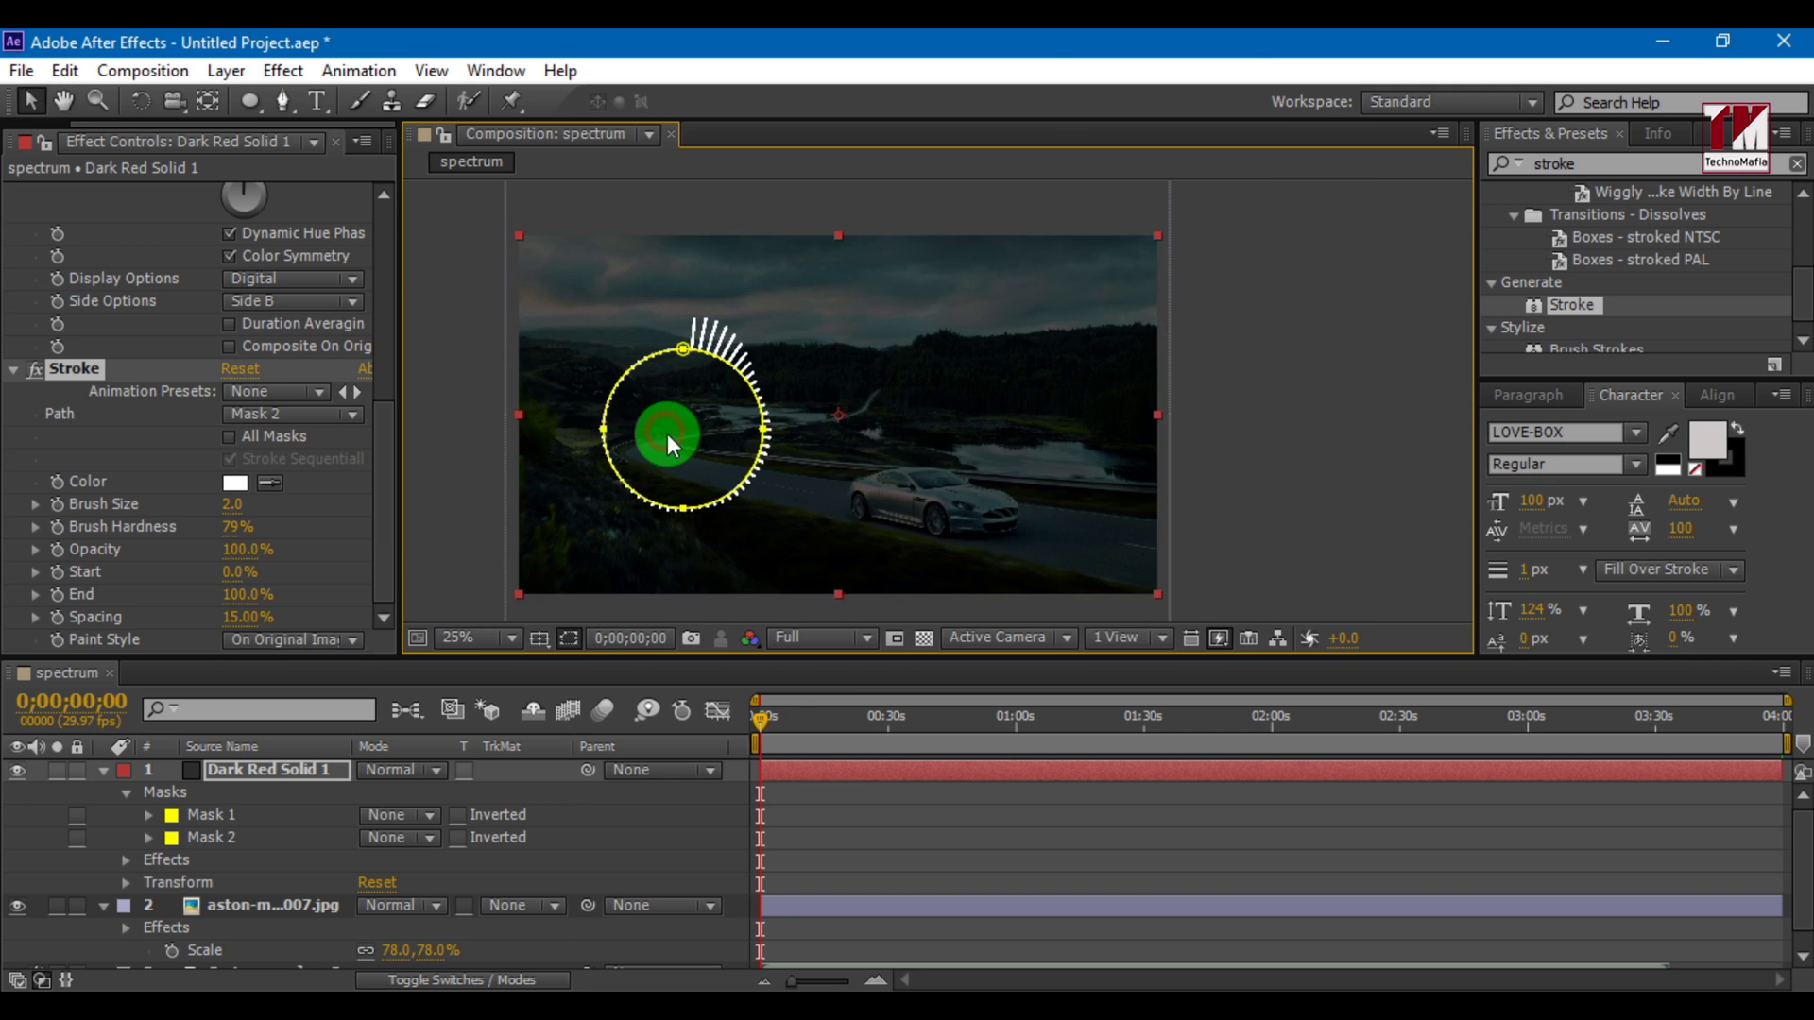
pyautogui.scroll(1, 668, 434)
pyautogui.scroll(1, 852, 396)
pyautogui.press('v')
pyautogui.click(751, 570)
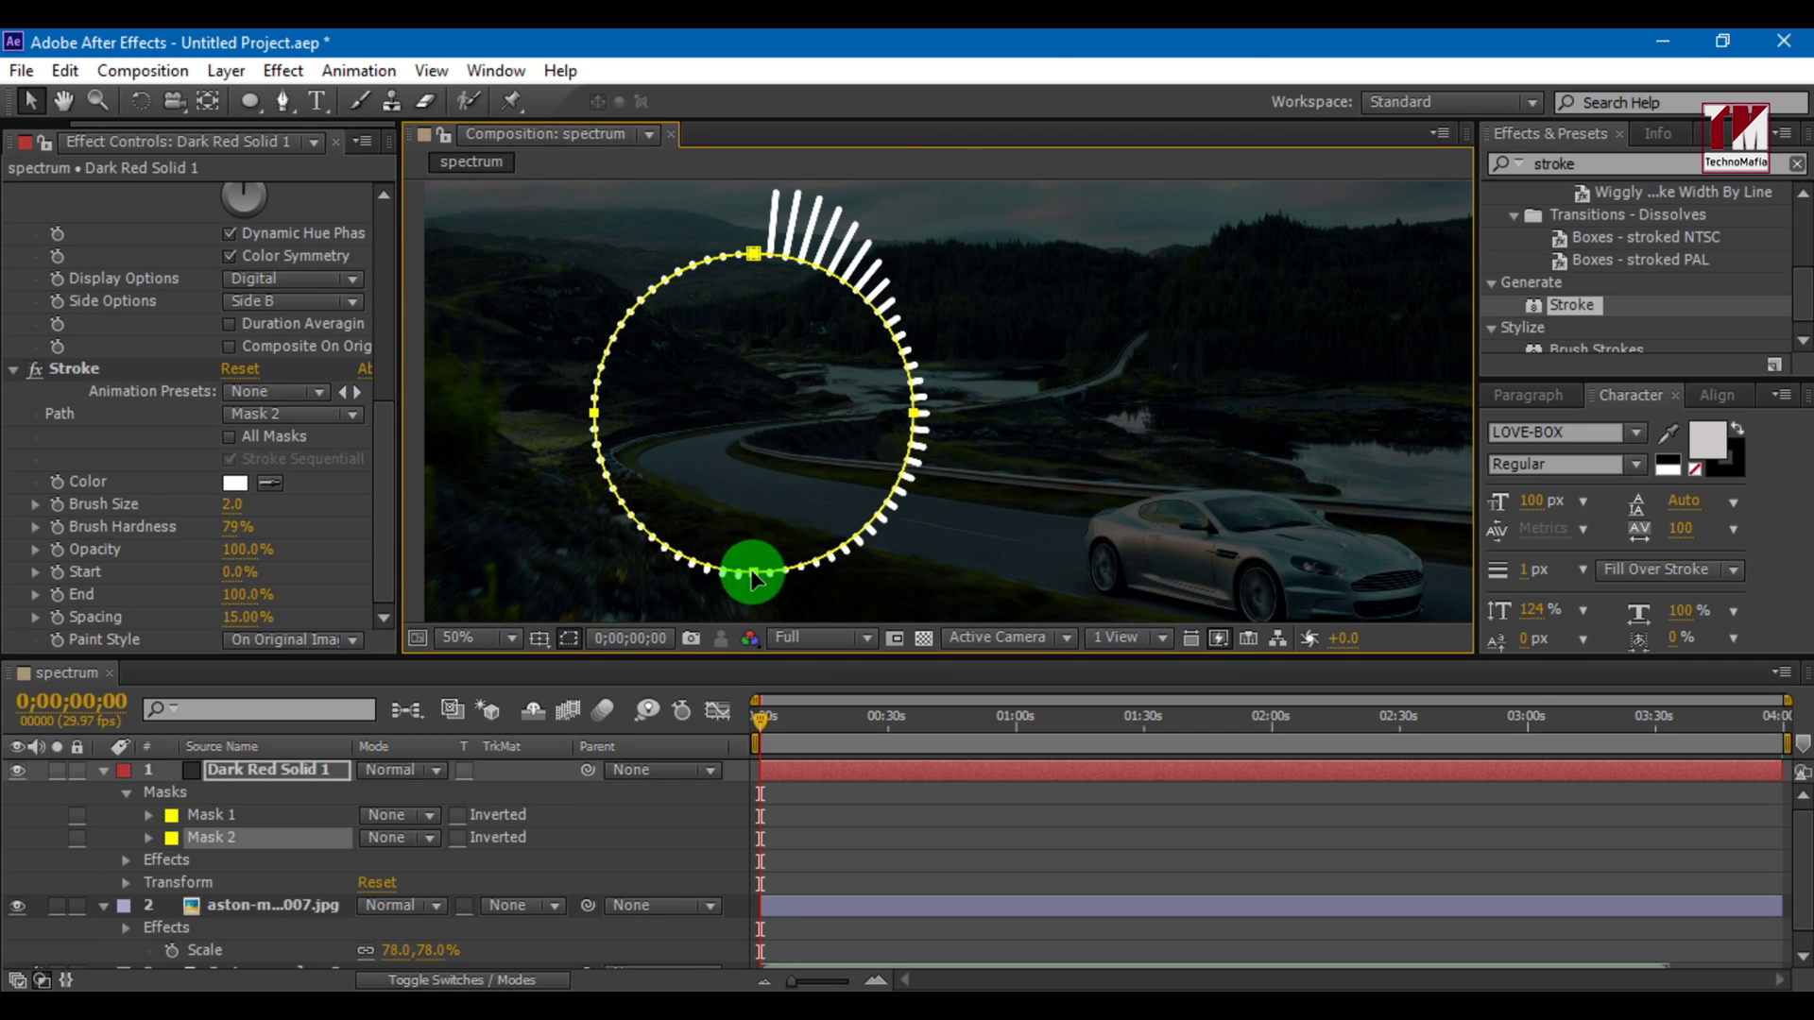
pyautogui.doubleClick(753, 573)
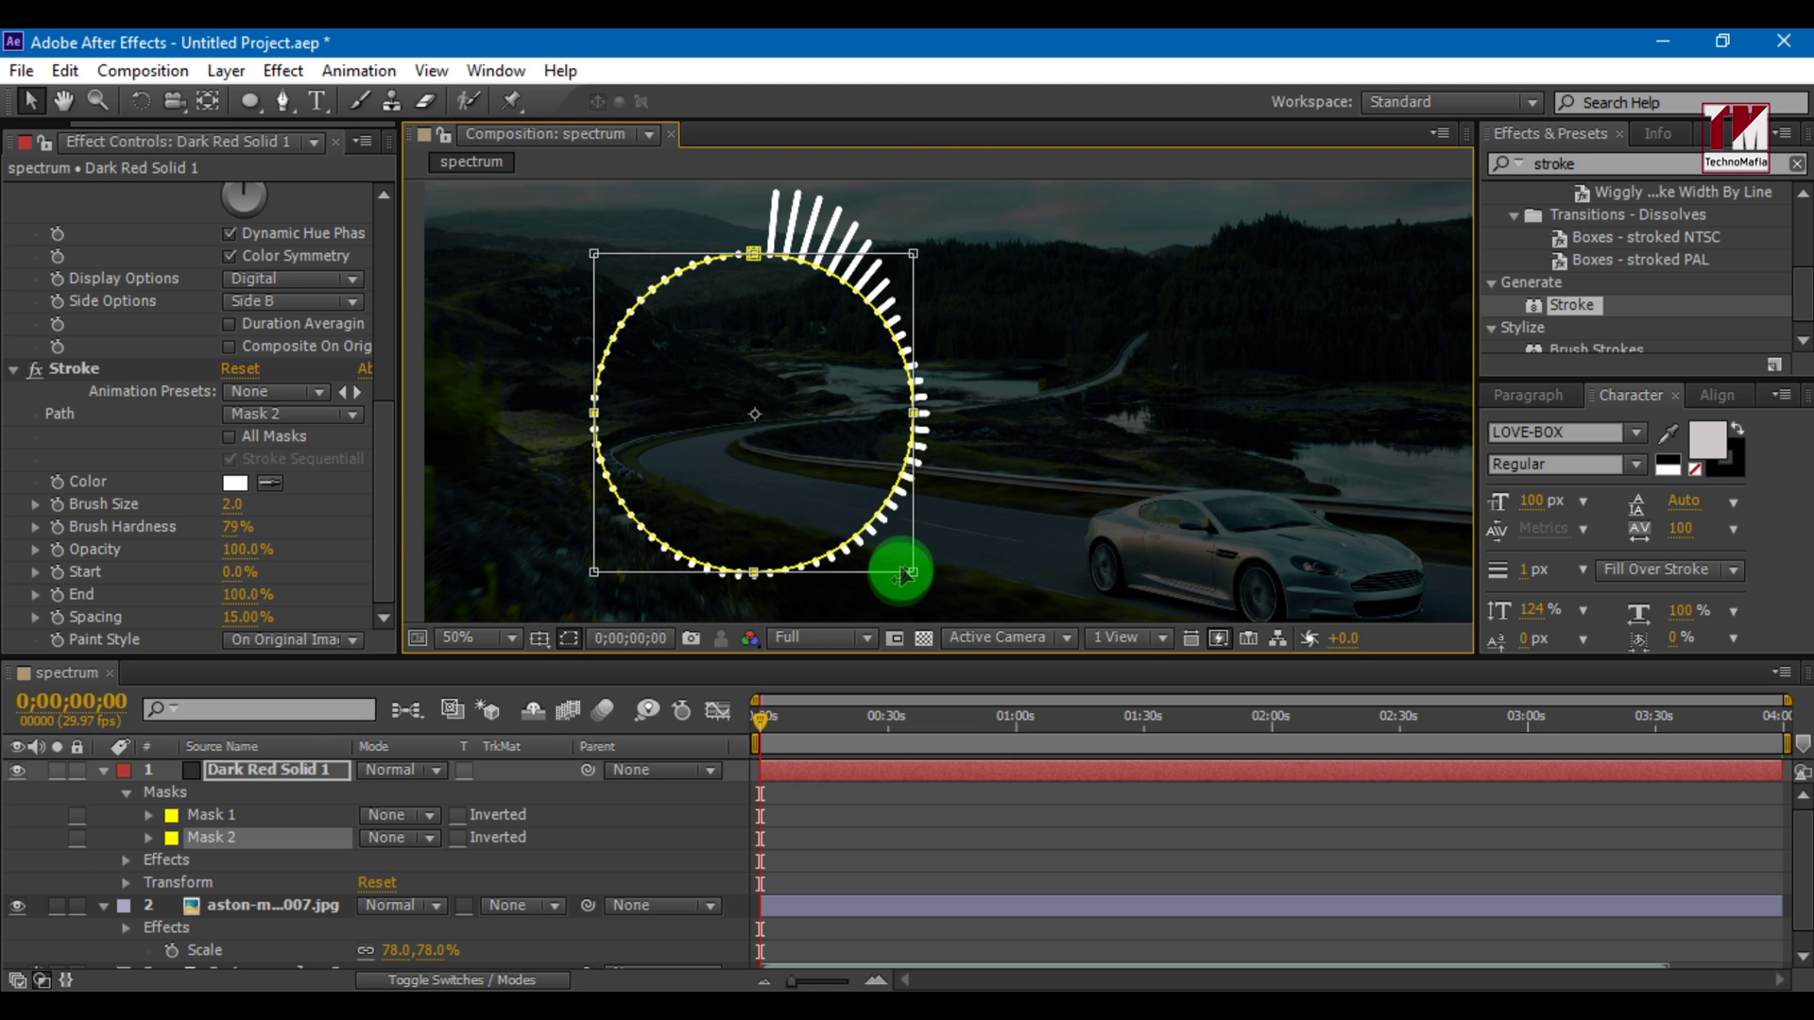
pyautogui.moveTo(909, 573); pyautogui.dragTo(899, 552)
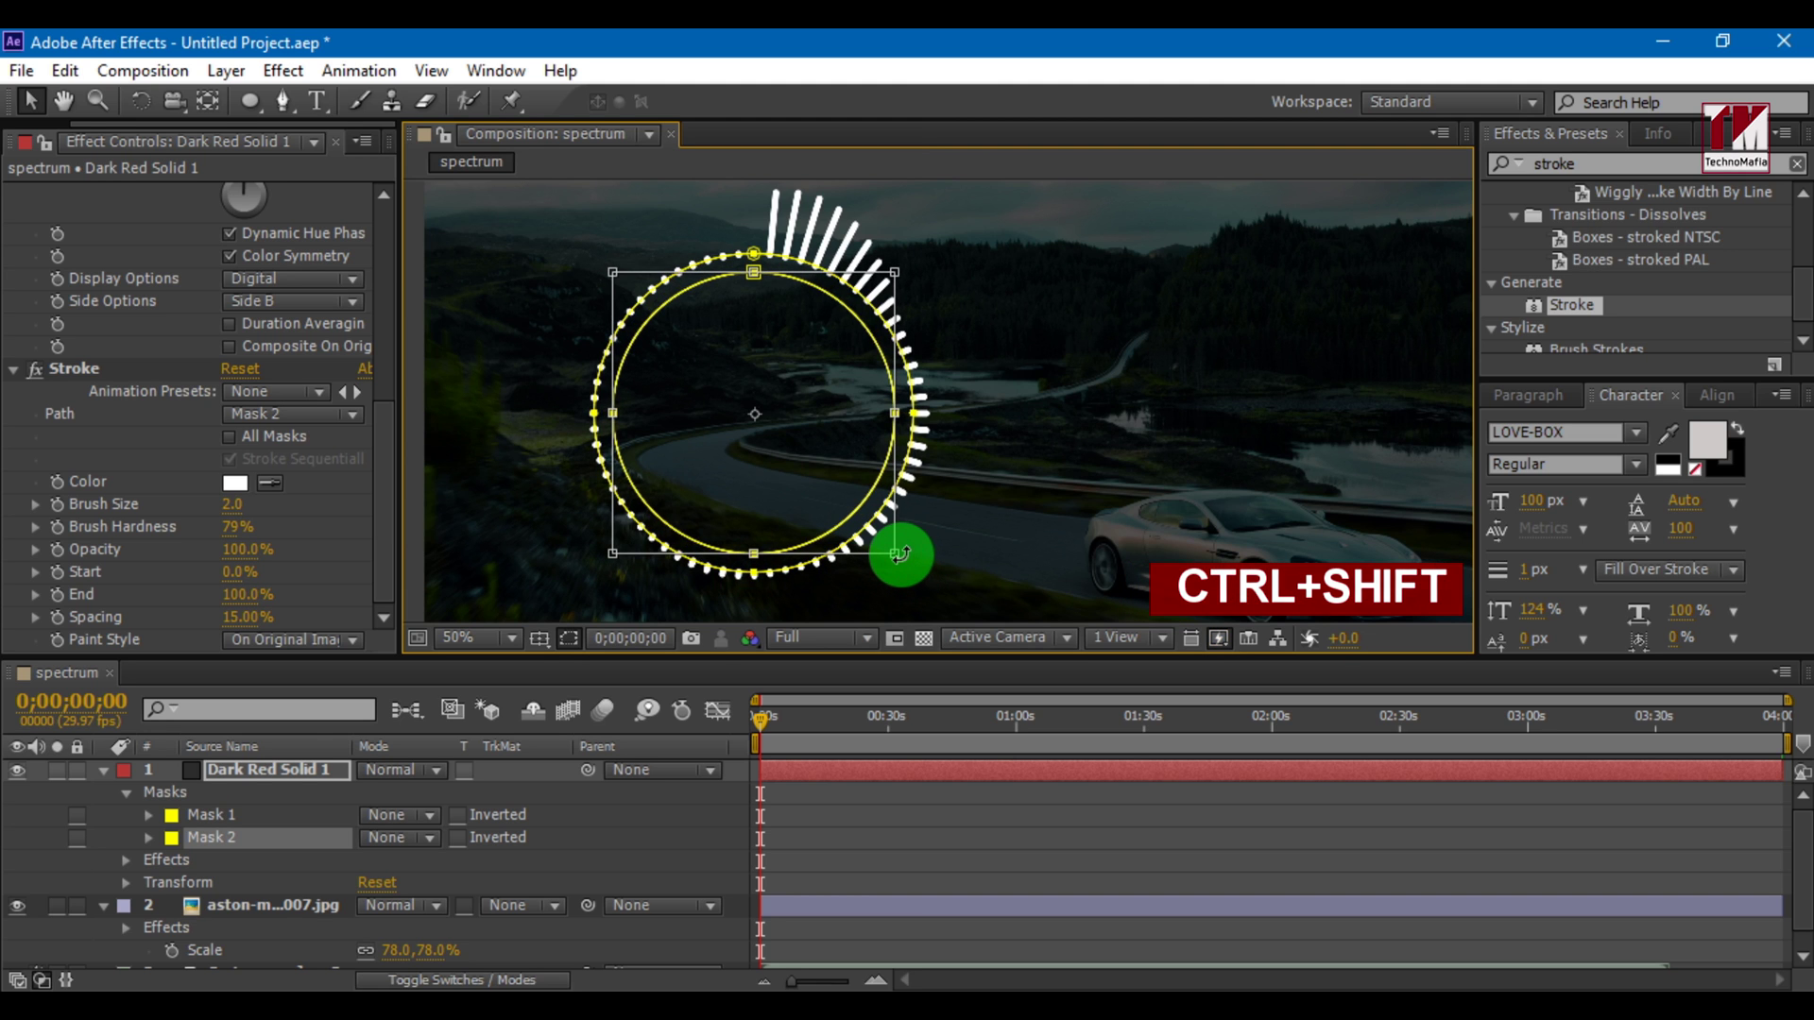
pyautogui.doubleClick(900, 554)
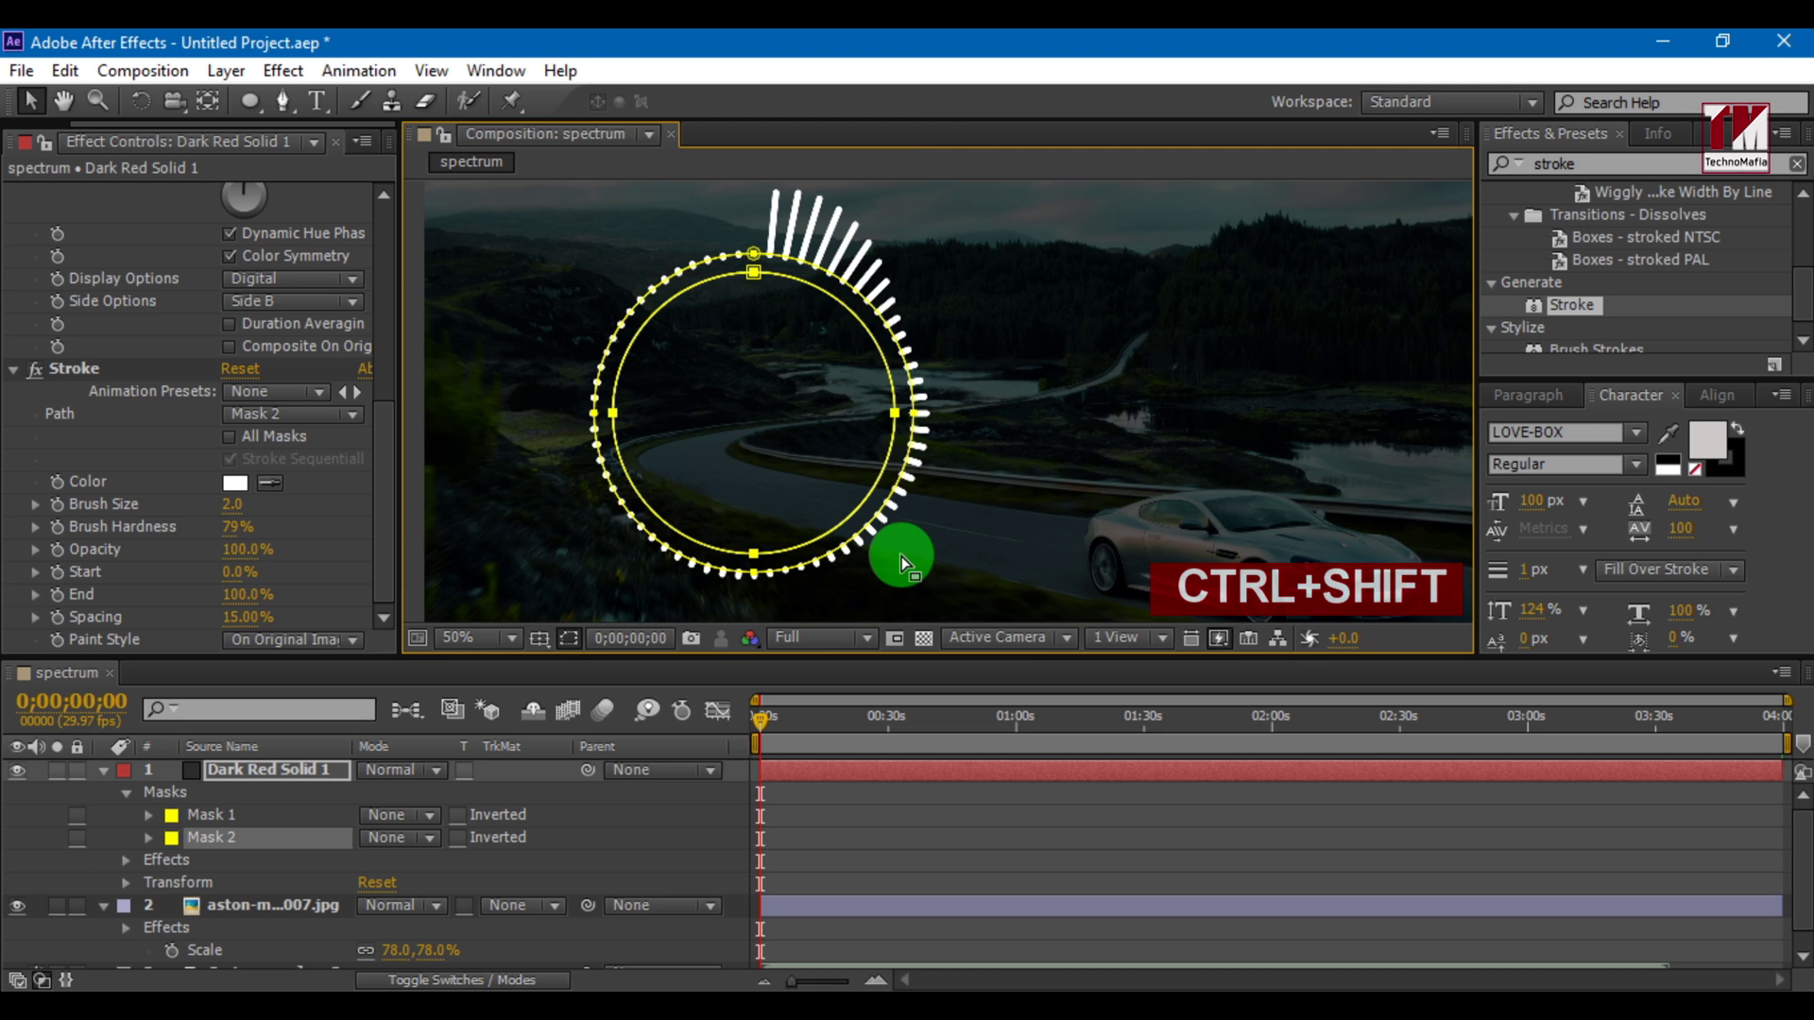
pyautogui.click(574, 638)
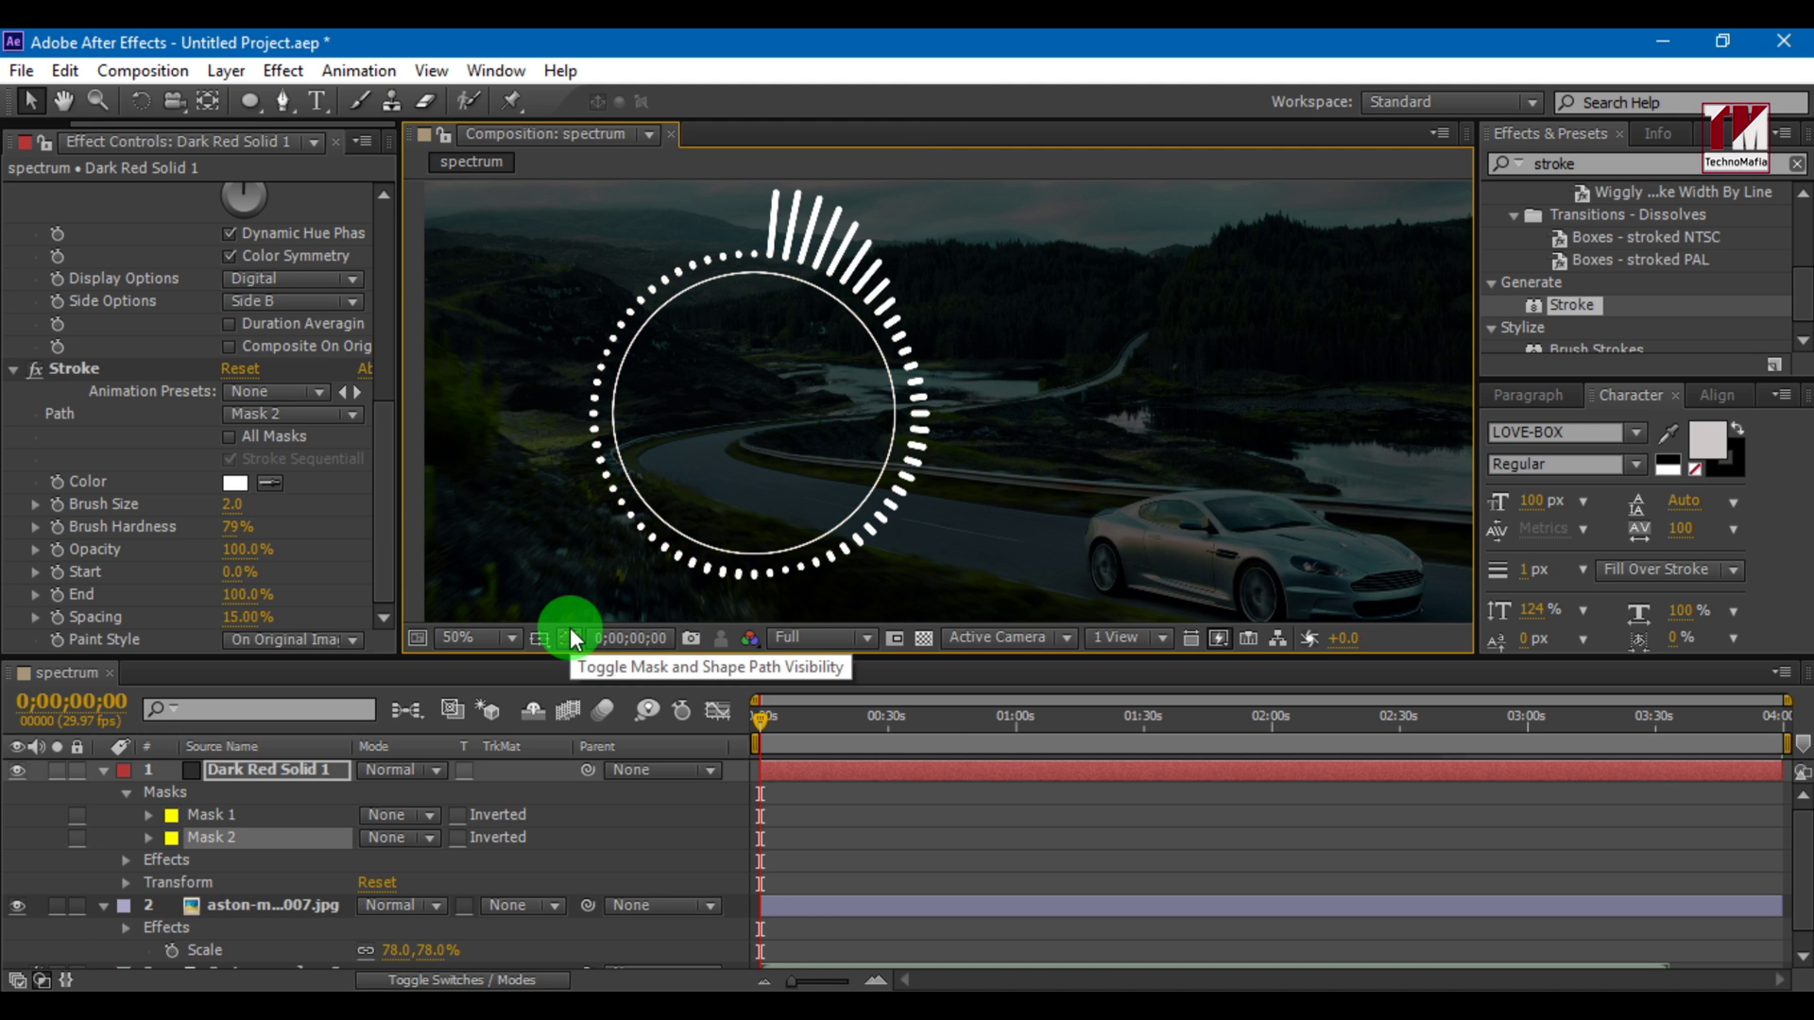
# Set the Stroke effect's Brush Size to 10 and Brush Hardness to 100%
pyautogui.click(235, 503)
pyautogui.write('10')
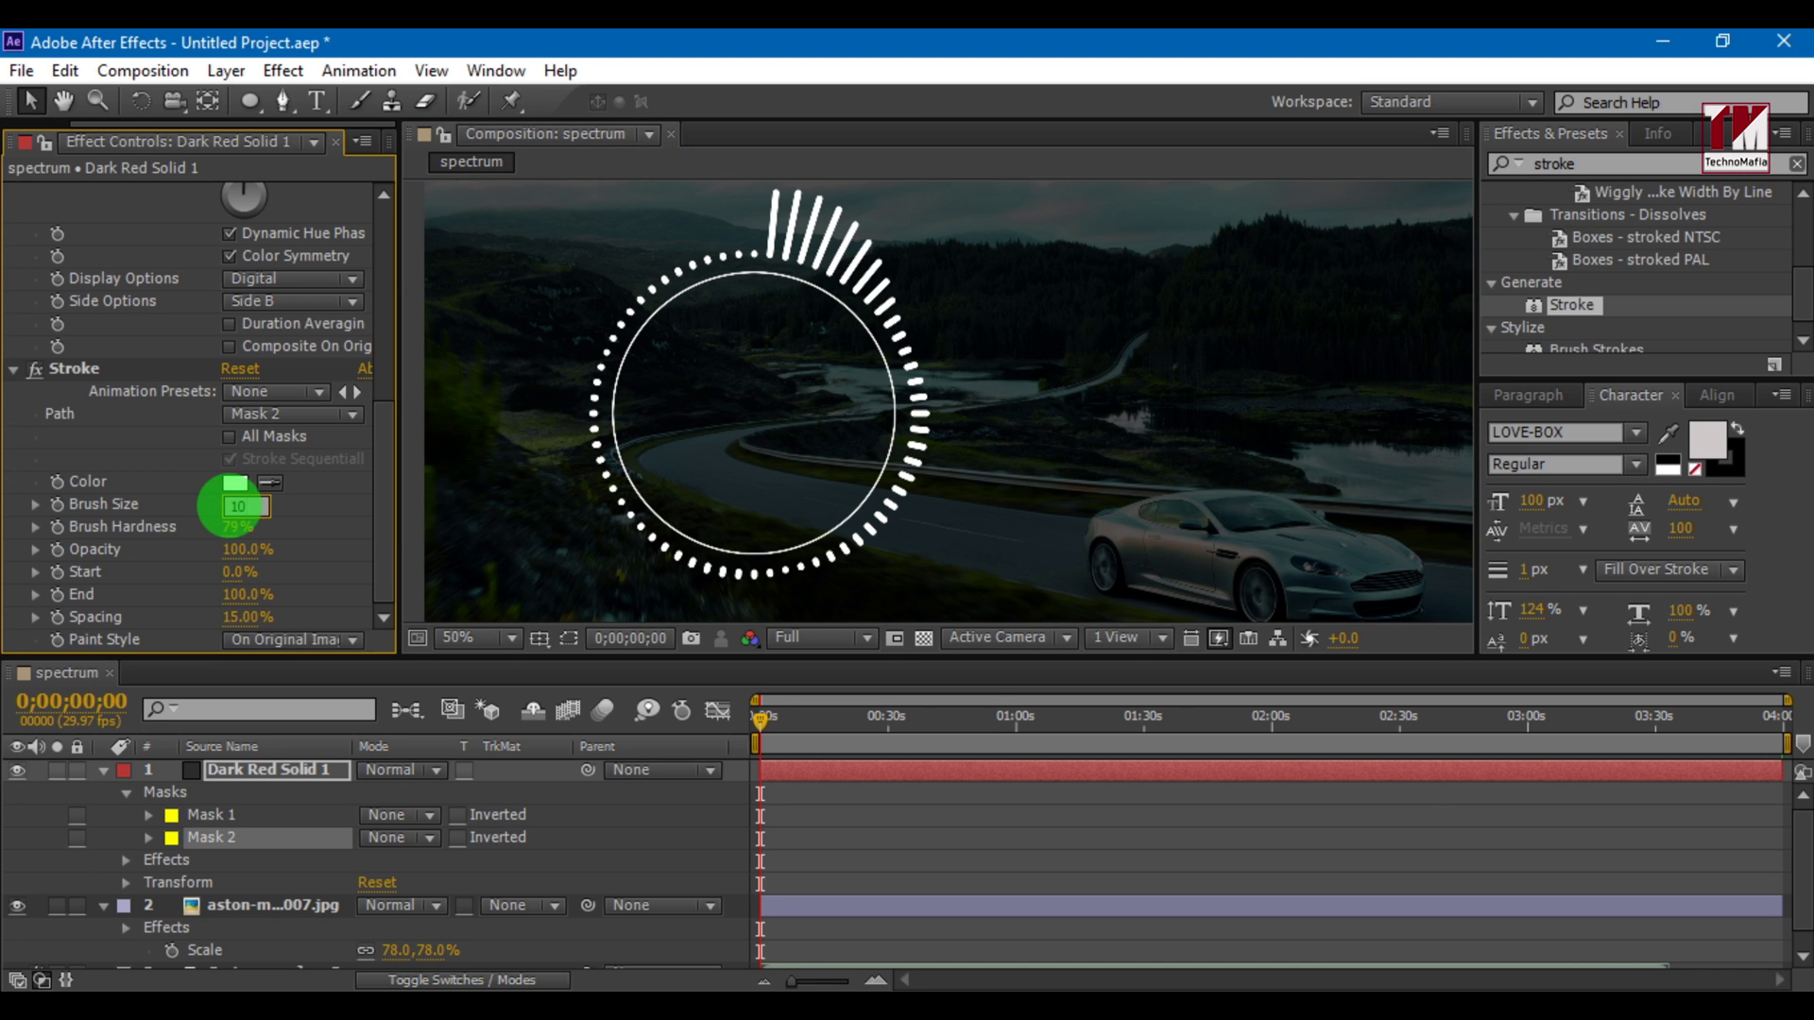
pyautogui.press('Return')
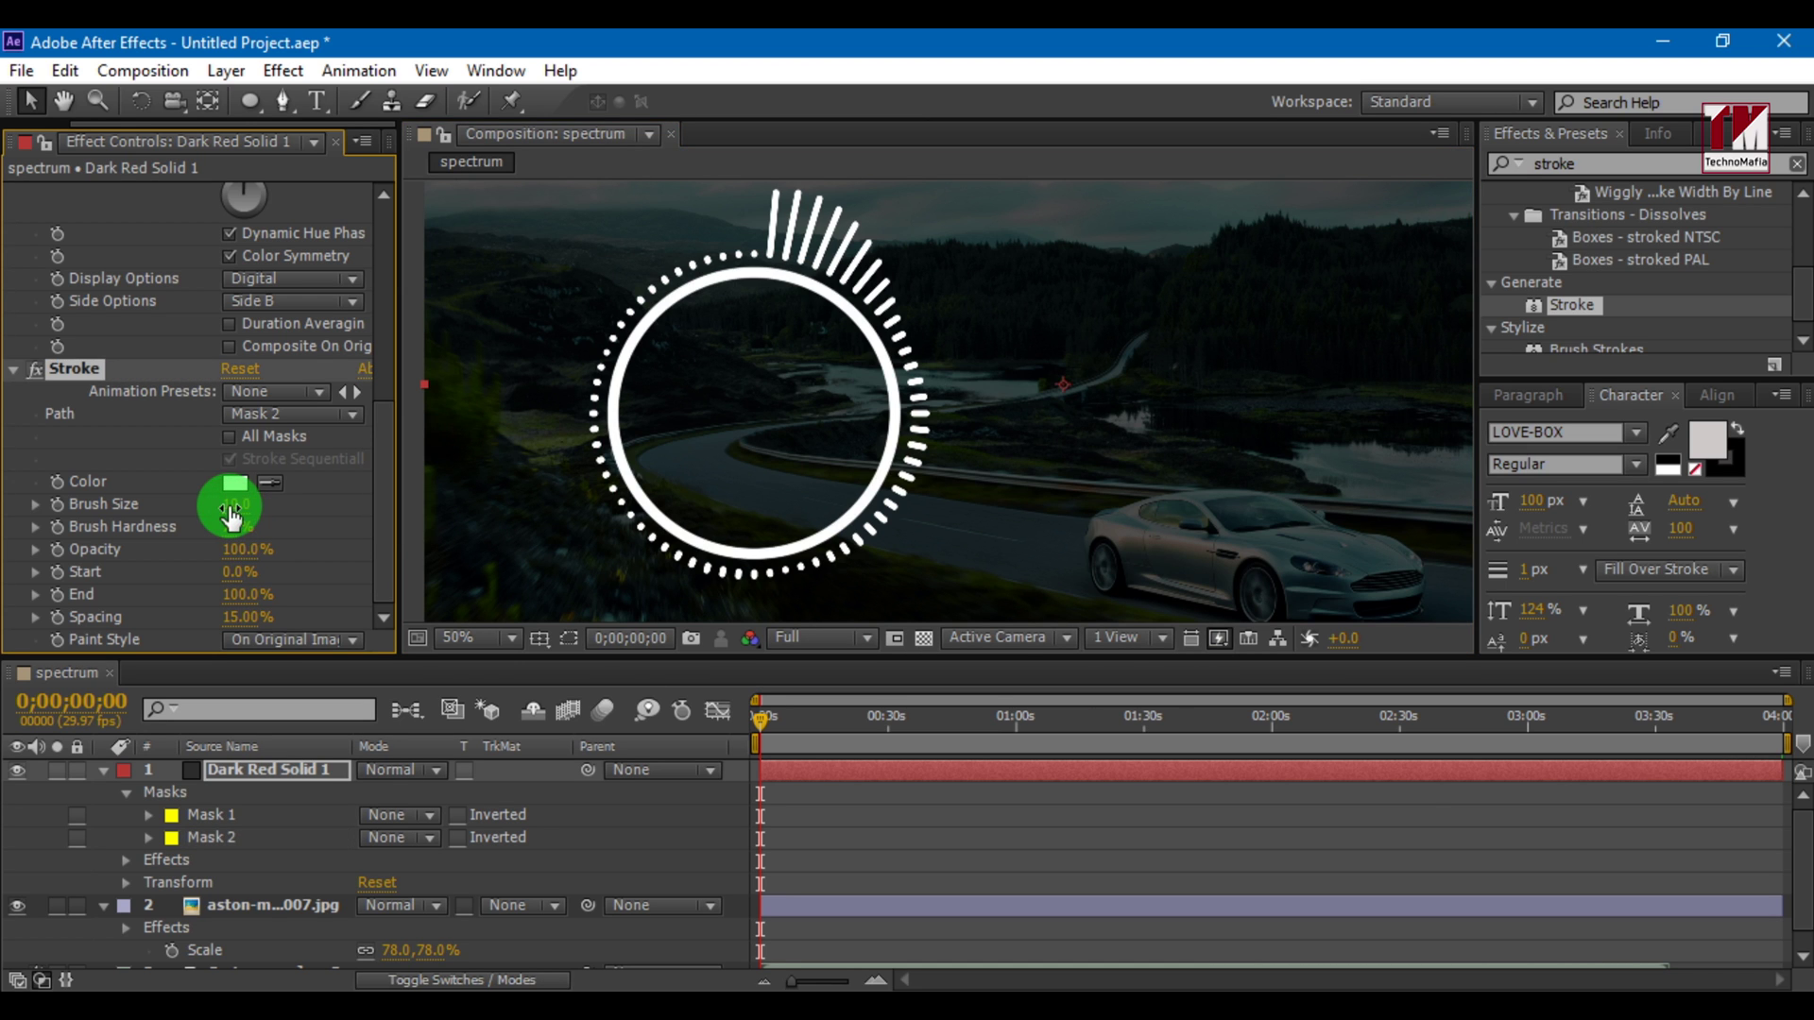
pyautogui.click(225, 529)
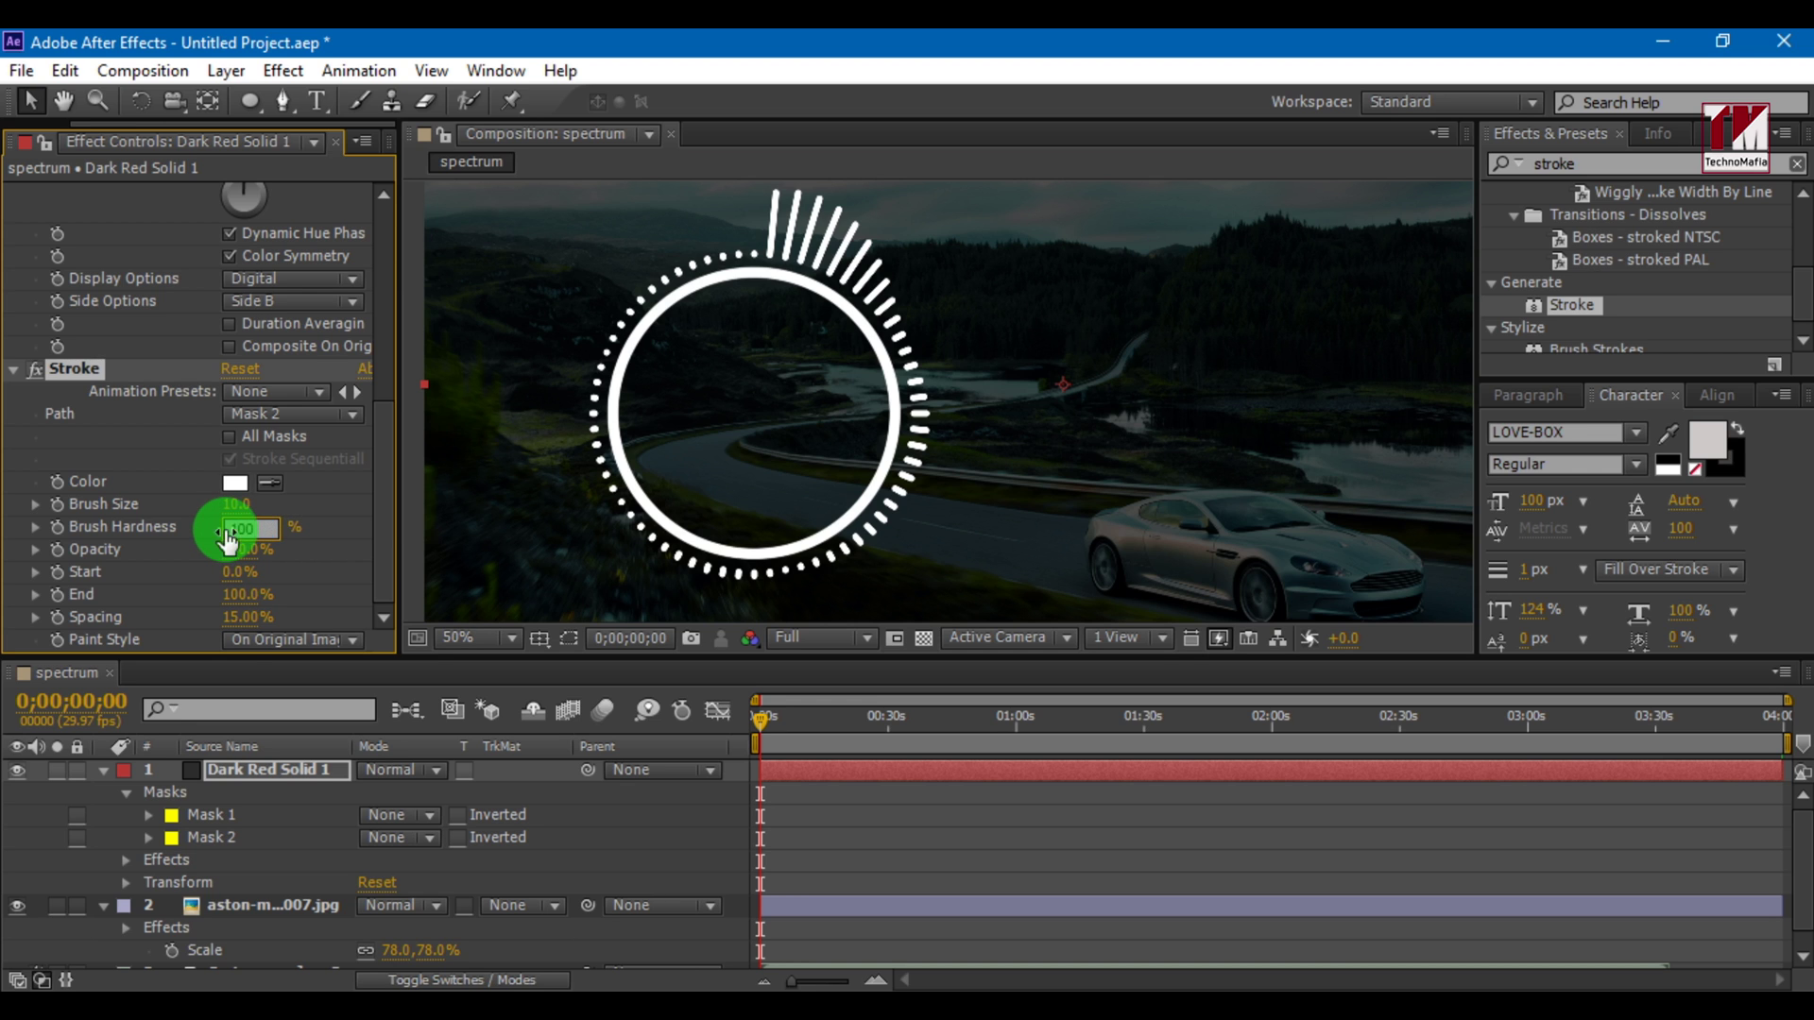
pyautogui.press('Return')
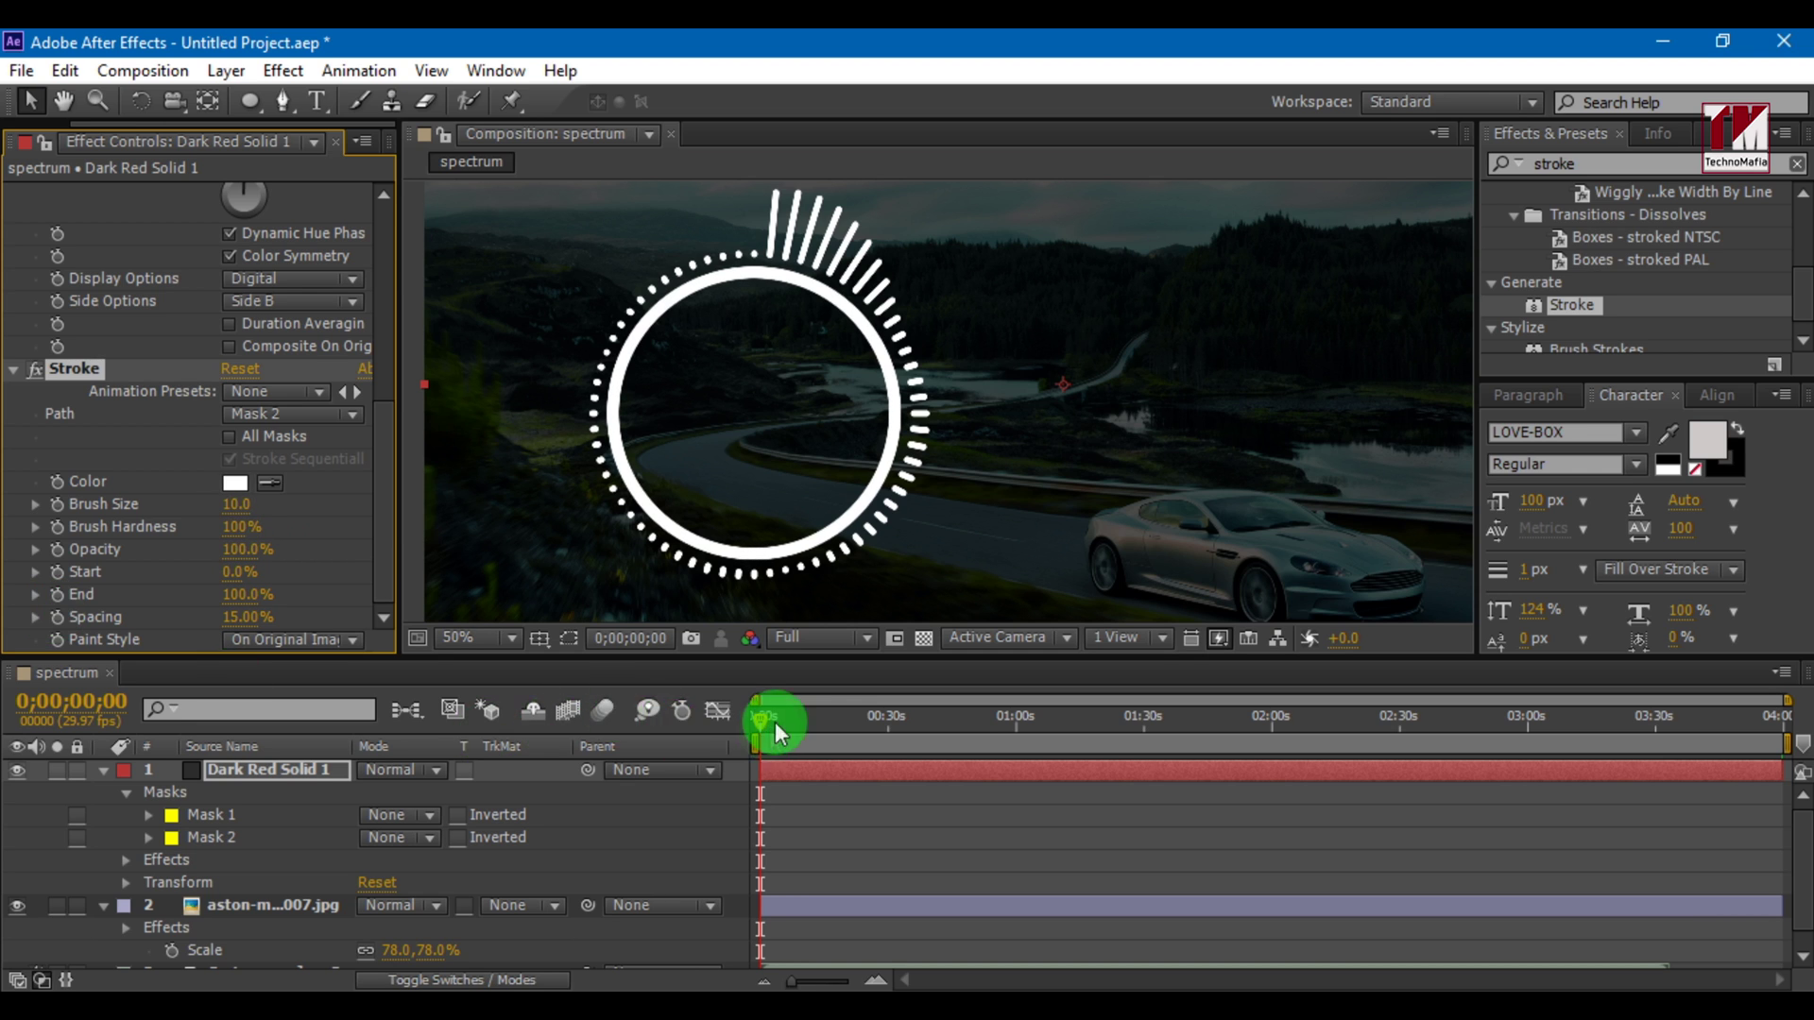
# Keyframe the Stroke's Start at 100% at the beginning of the timeline
pyautogui.click(759, 719)
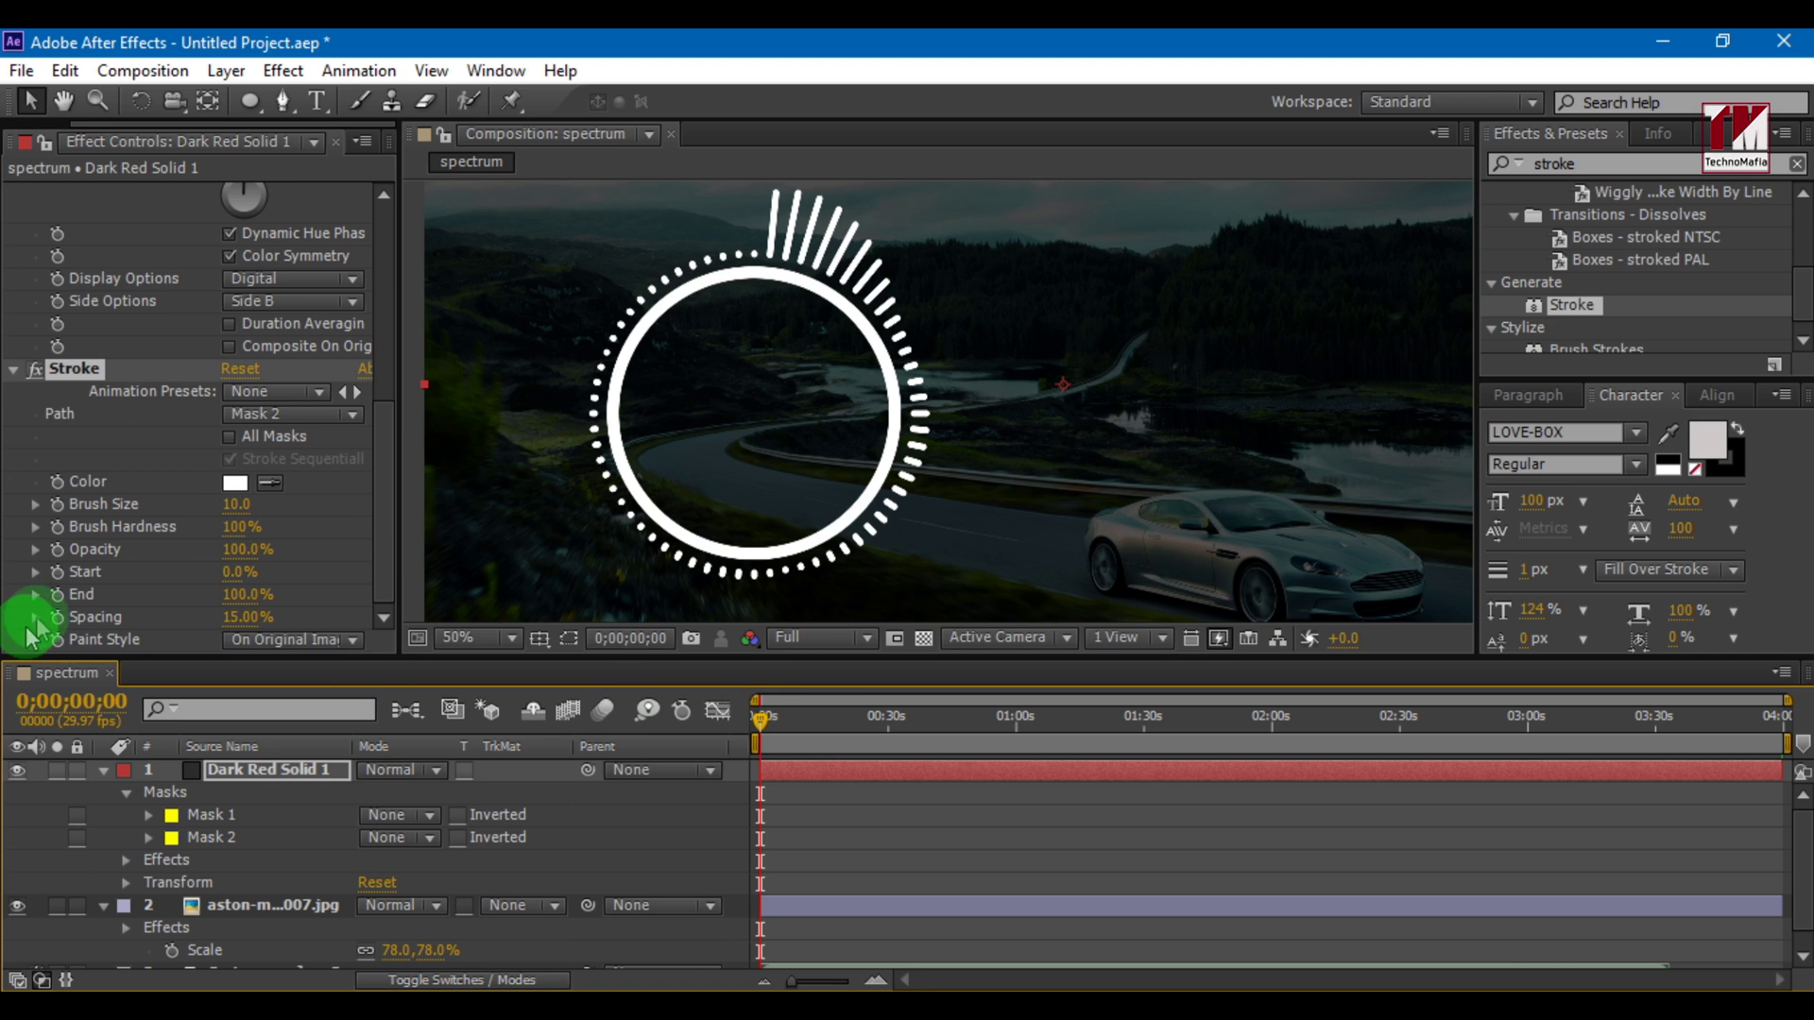
pyautogui.click(58, 573)
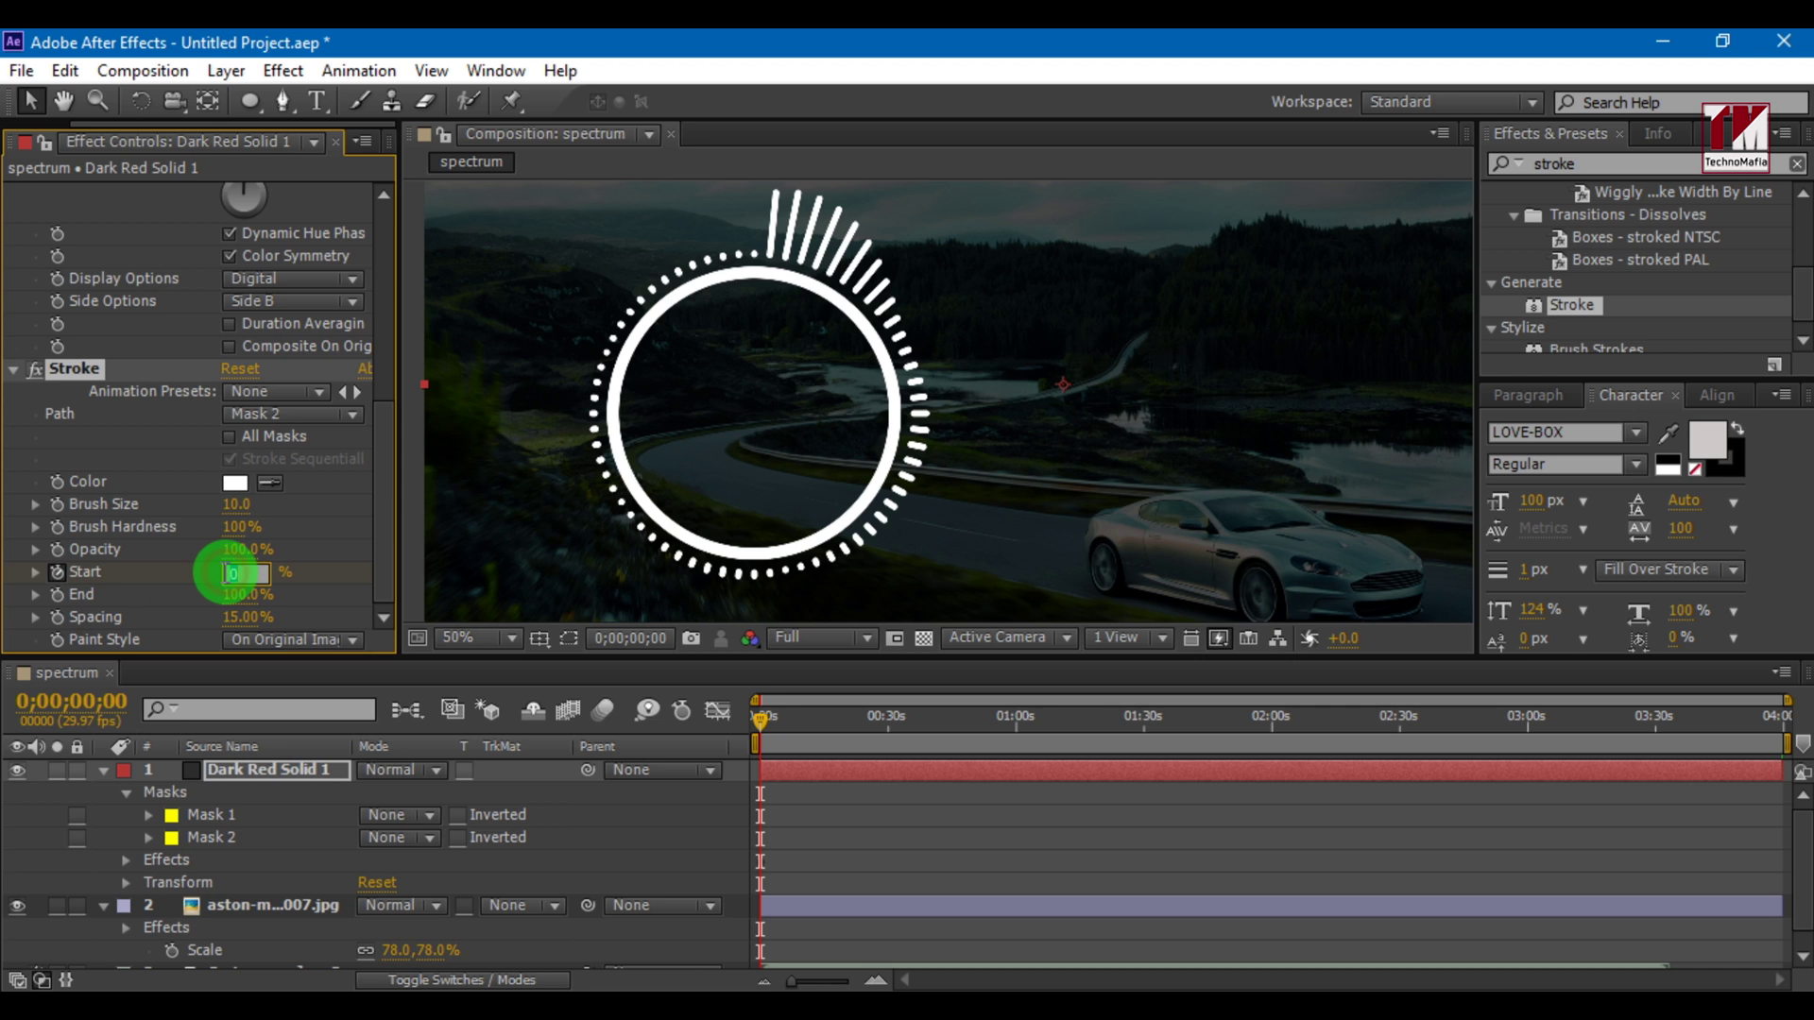
pyautogui.click(227, 578)
pyautogui.write('100')
pyautogui.write('.0%')
pyautogui.press('Return')
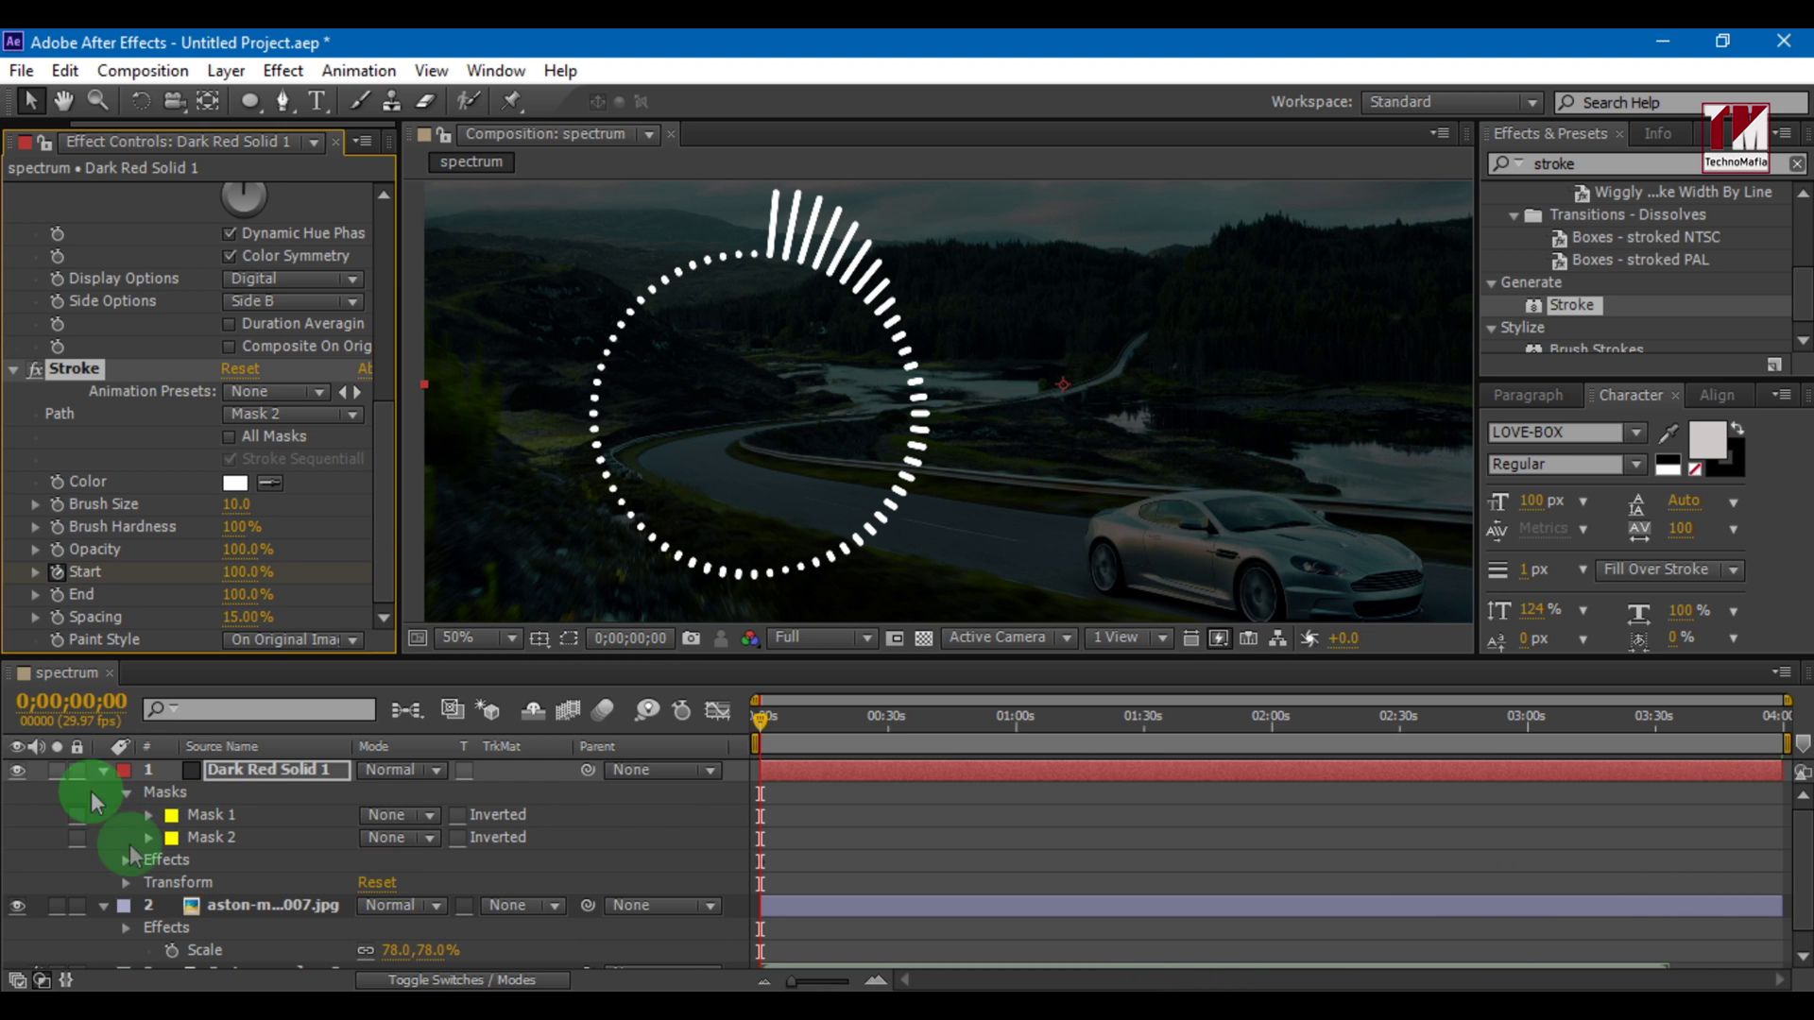
pyautogui.click(105, 907)
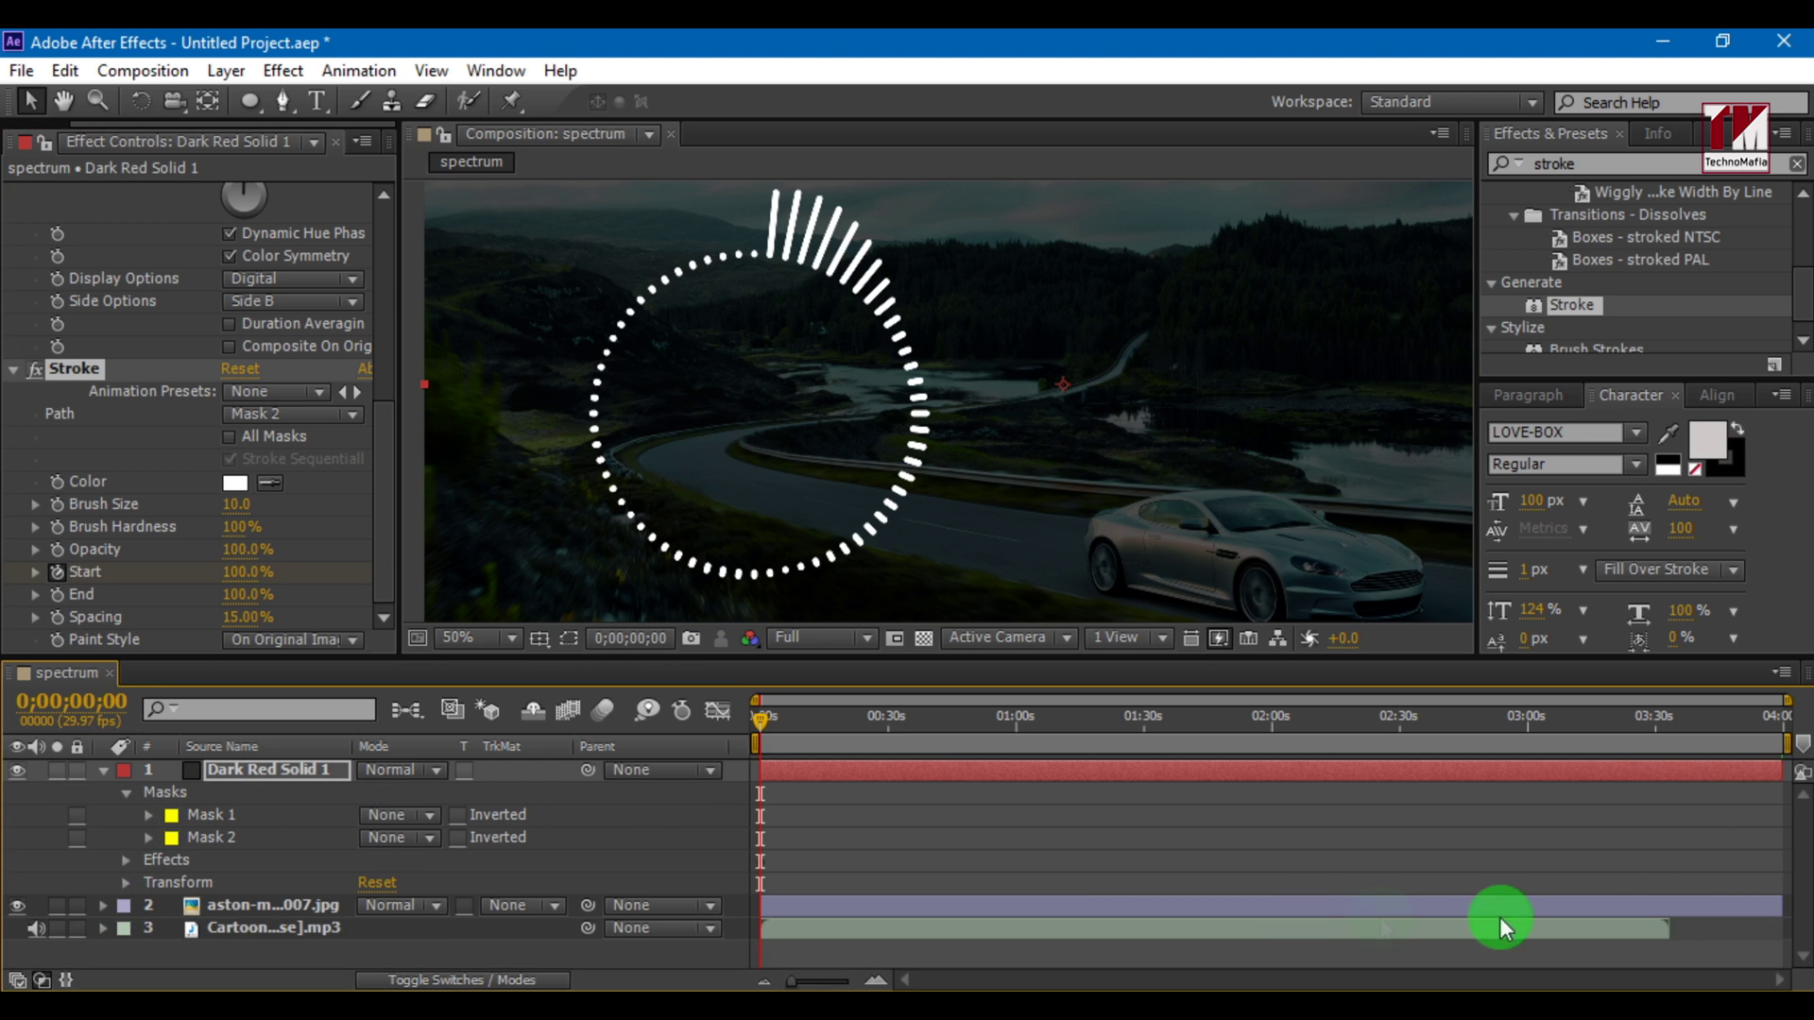
# Keyframe Start at 0% at the audio's end and scrub to preview the ring drawing on
pyautogui.click(1665, 717)
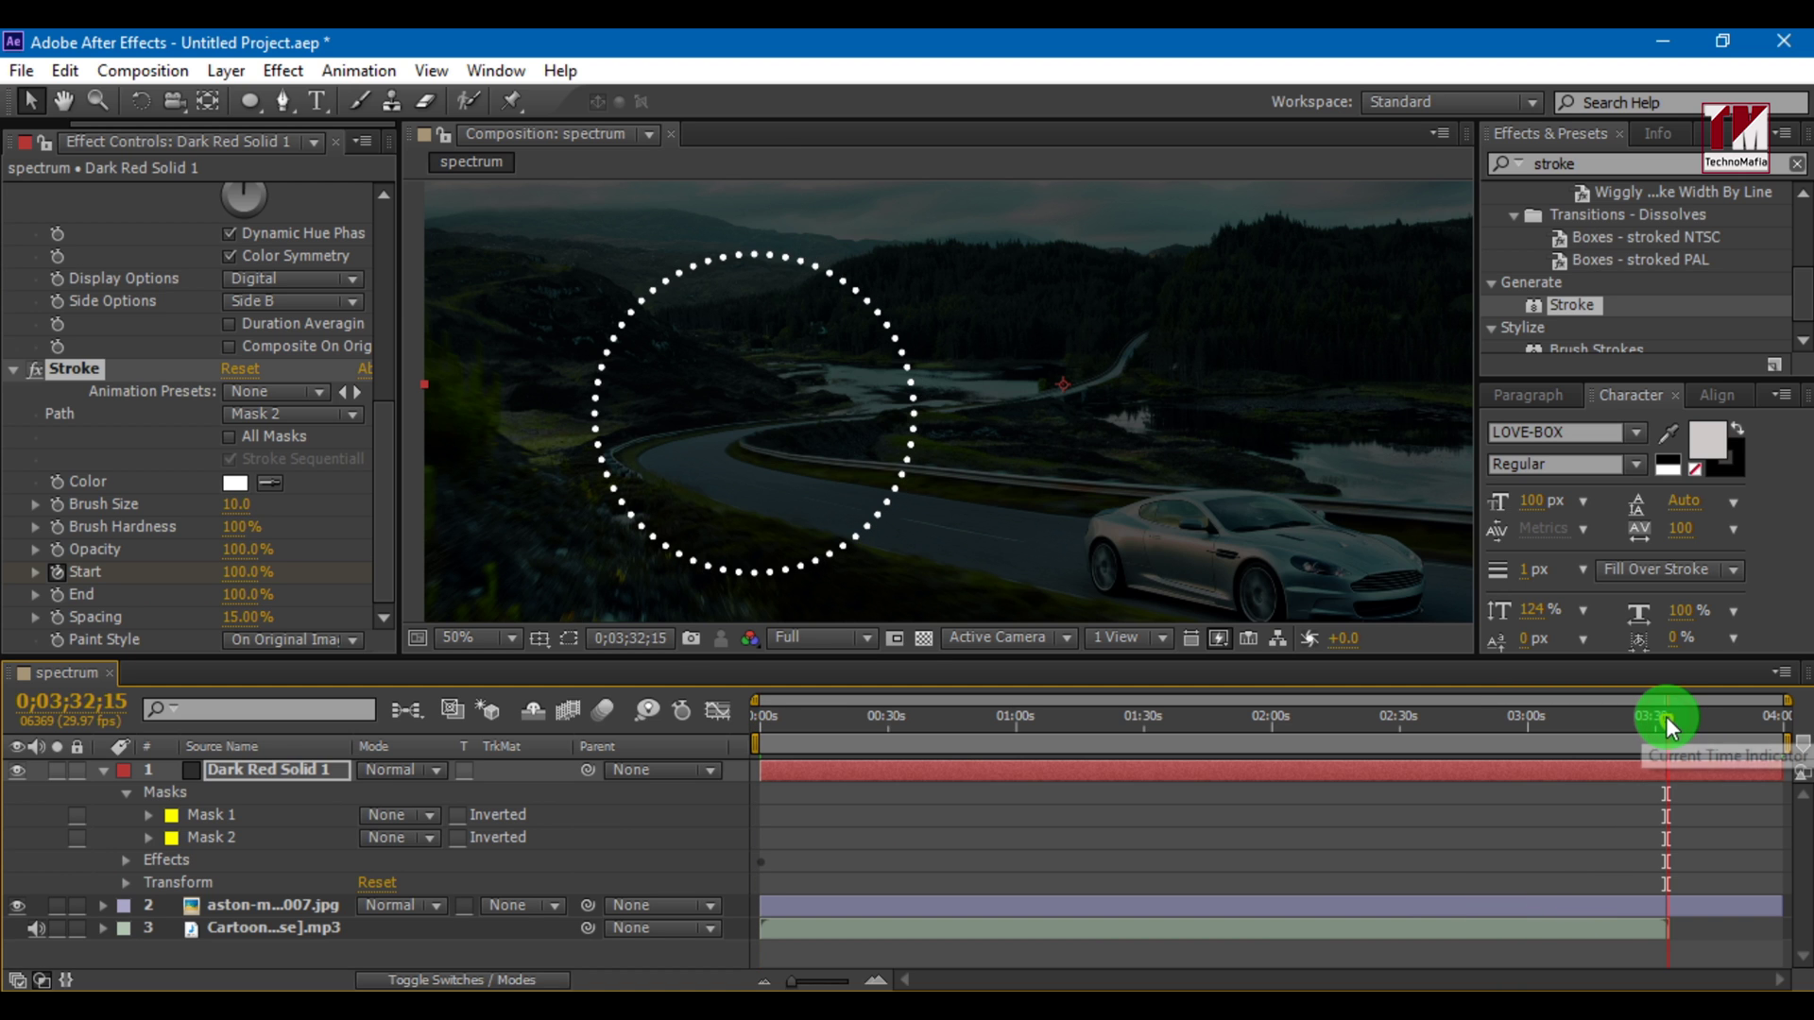
pyautogui.moveTo(1666, 716); pyautogui.dragTo(1670, 717)
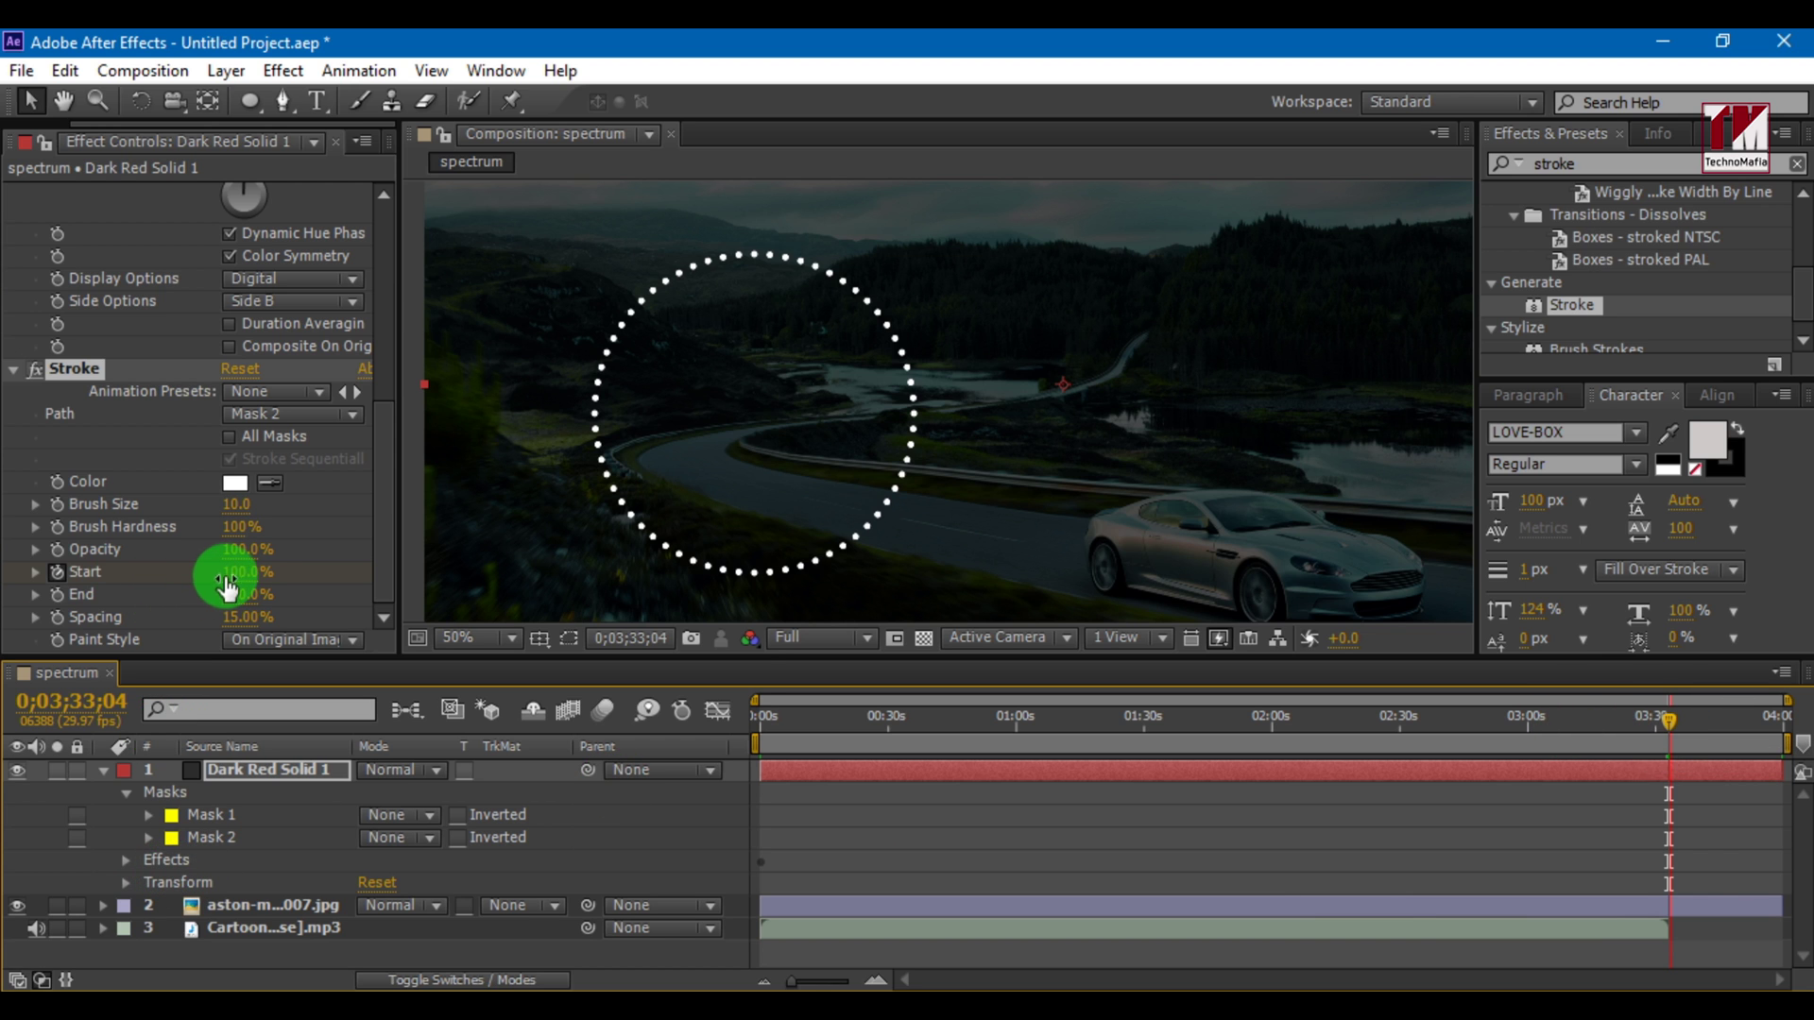
pyautogui.click(225, 574)
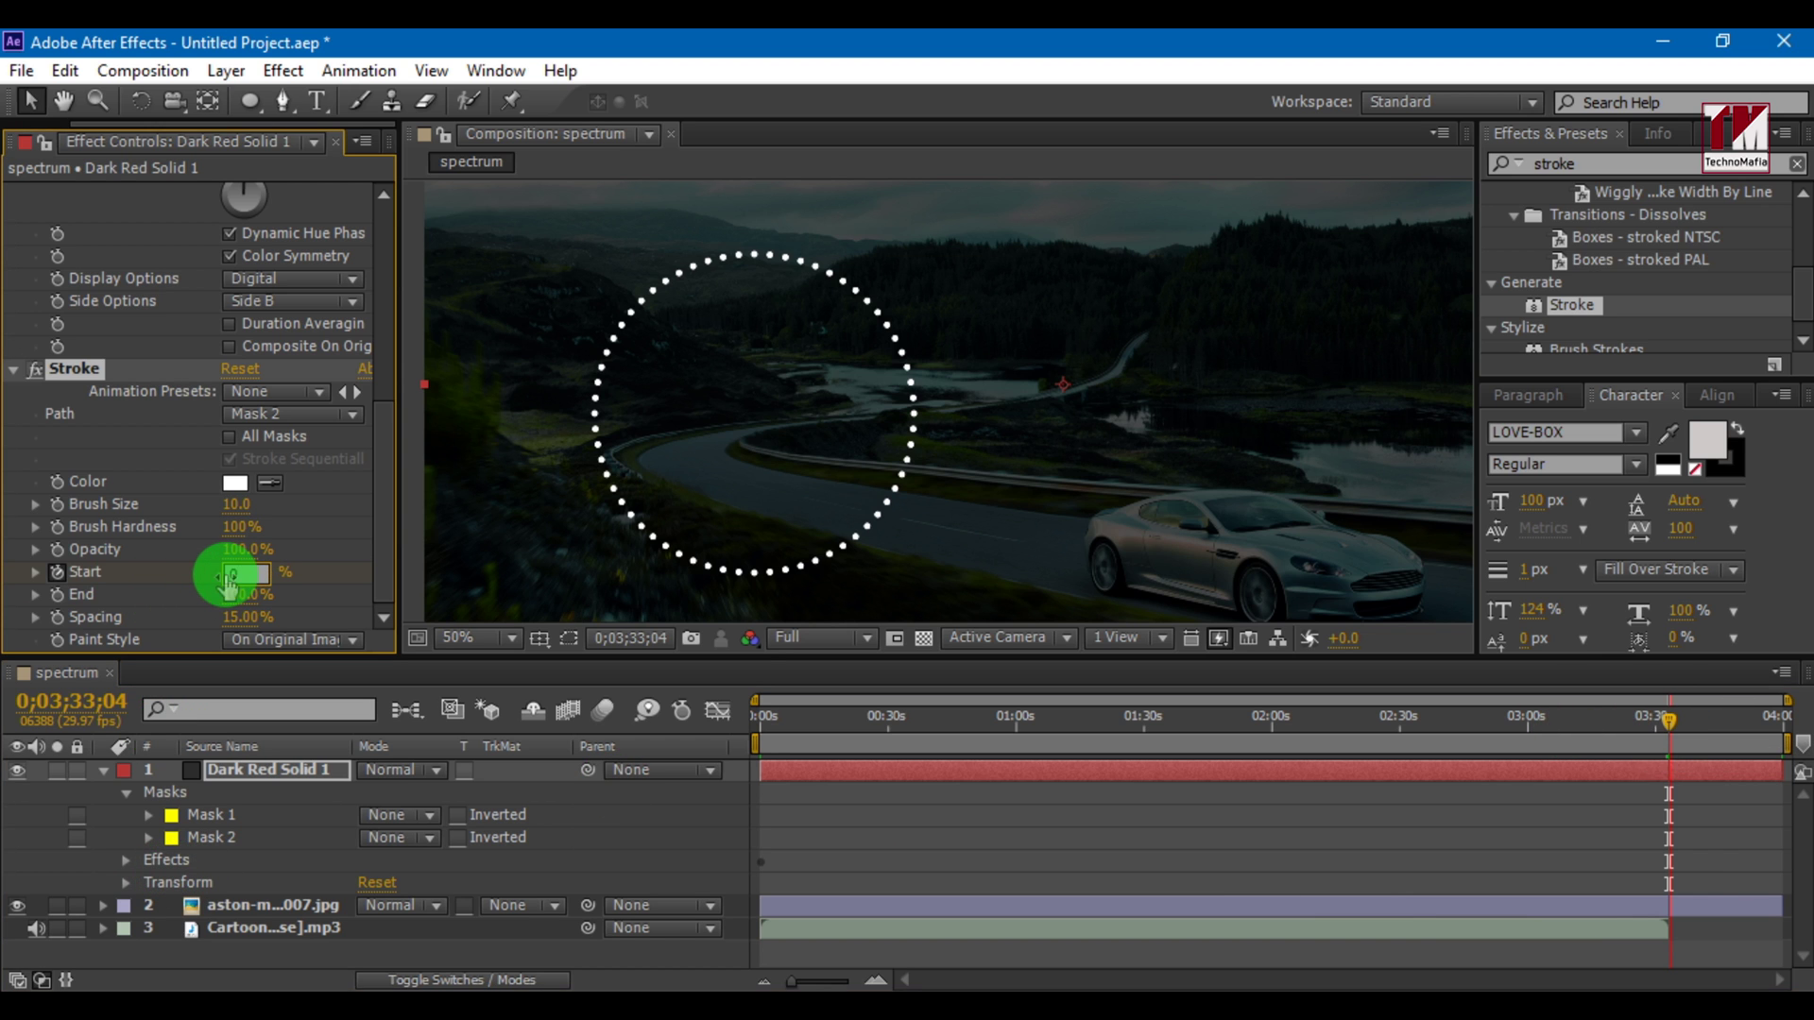
pyautogui.write('0')
pyautogui.press('Return')
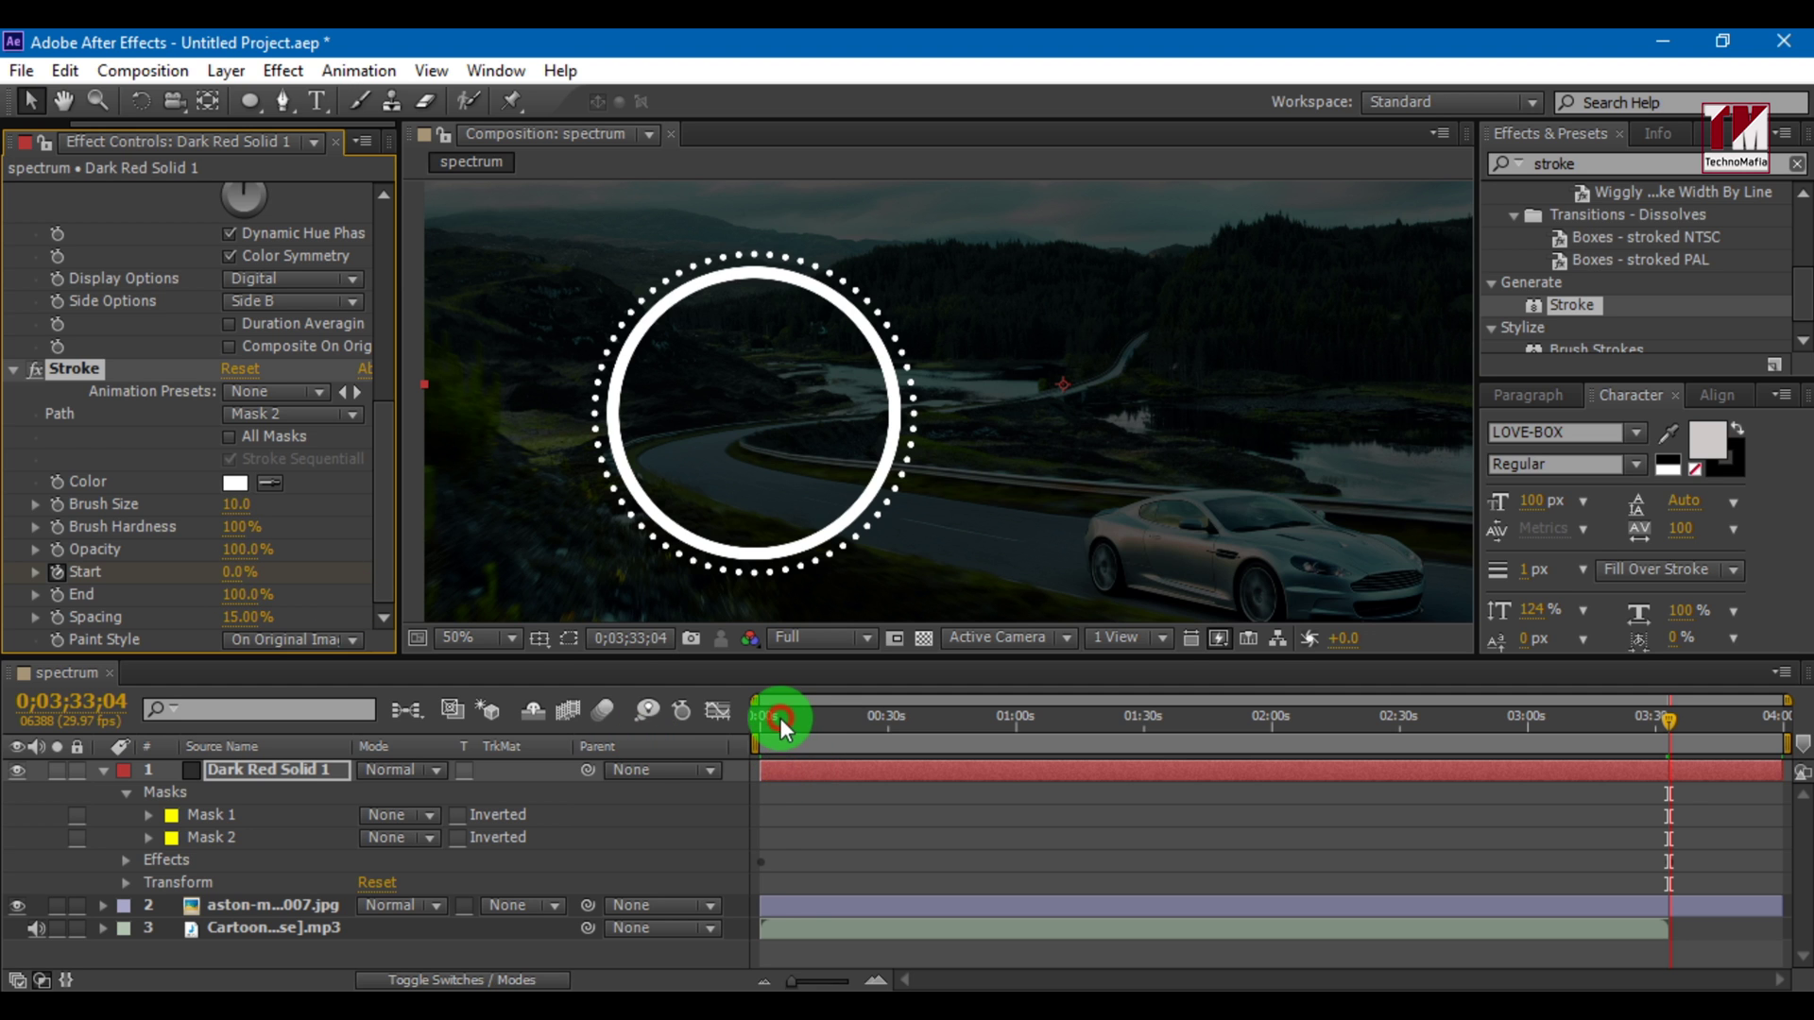
pyautogui.moveTo(781, 725); pyautogui.dragTo(872, 723)
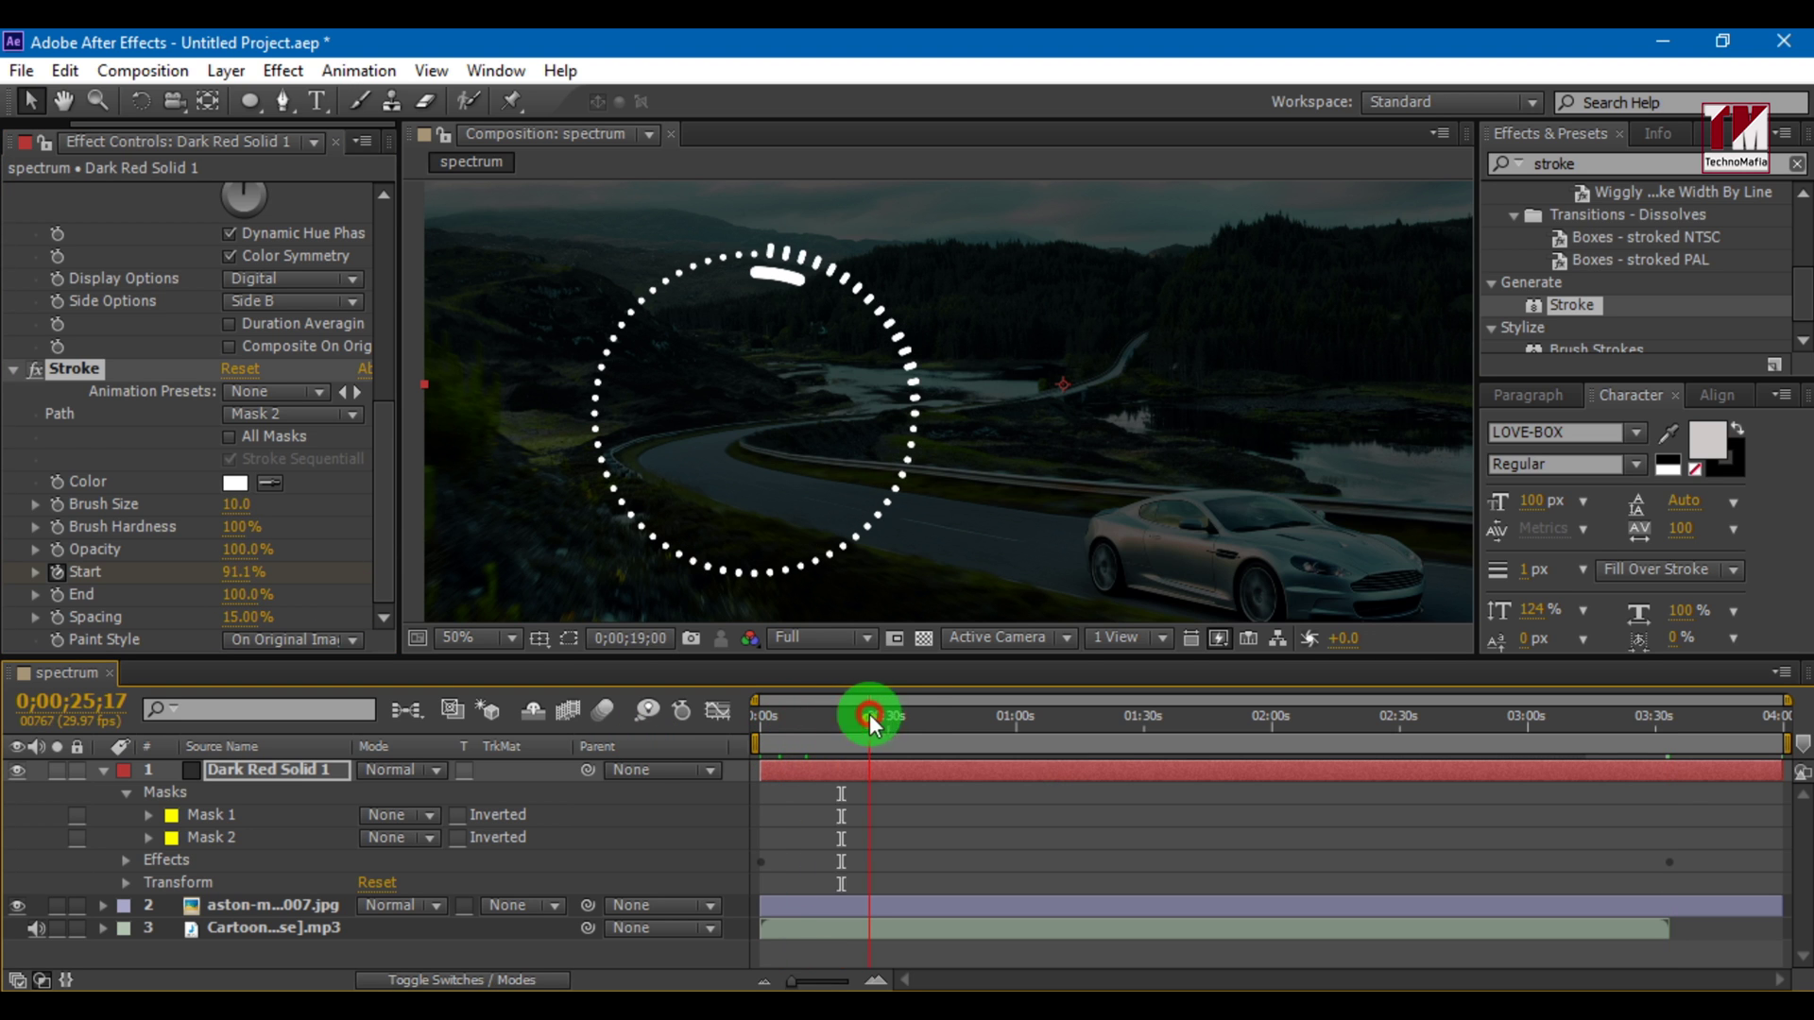
pyautogui.click(766, 723)
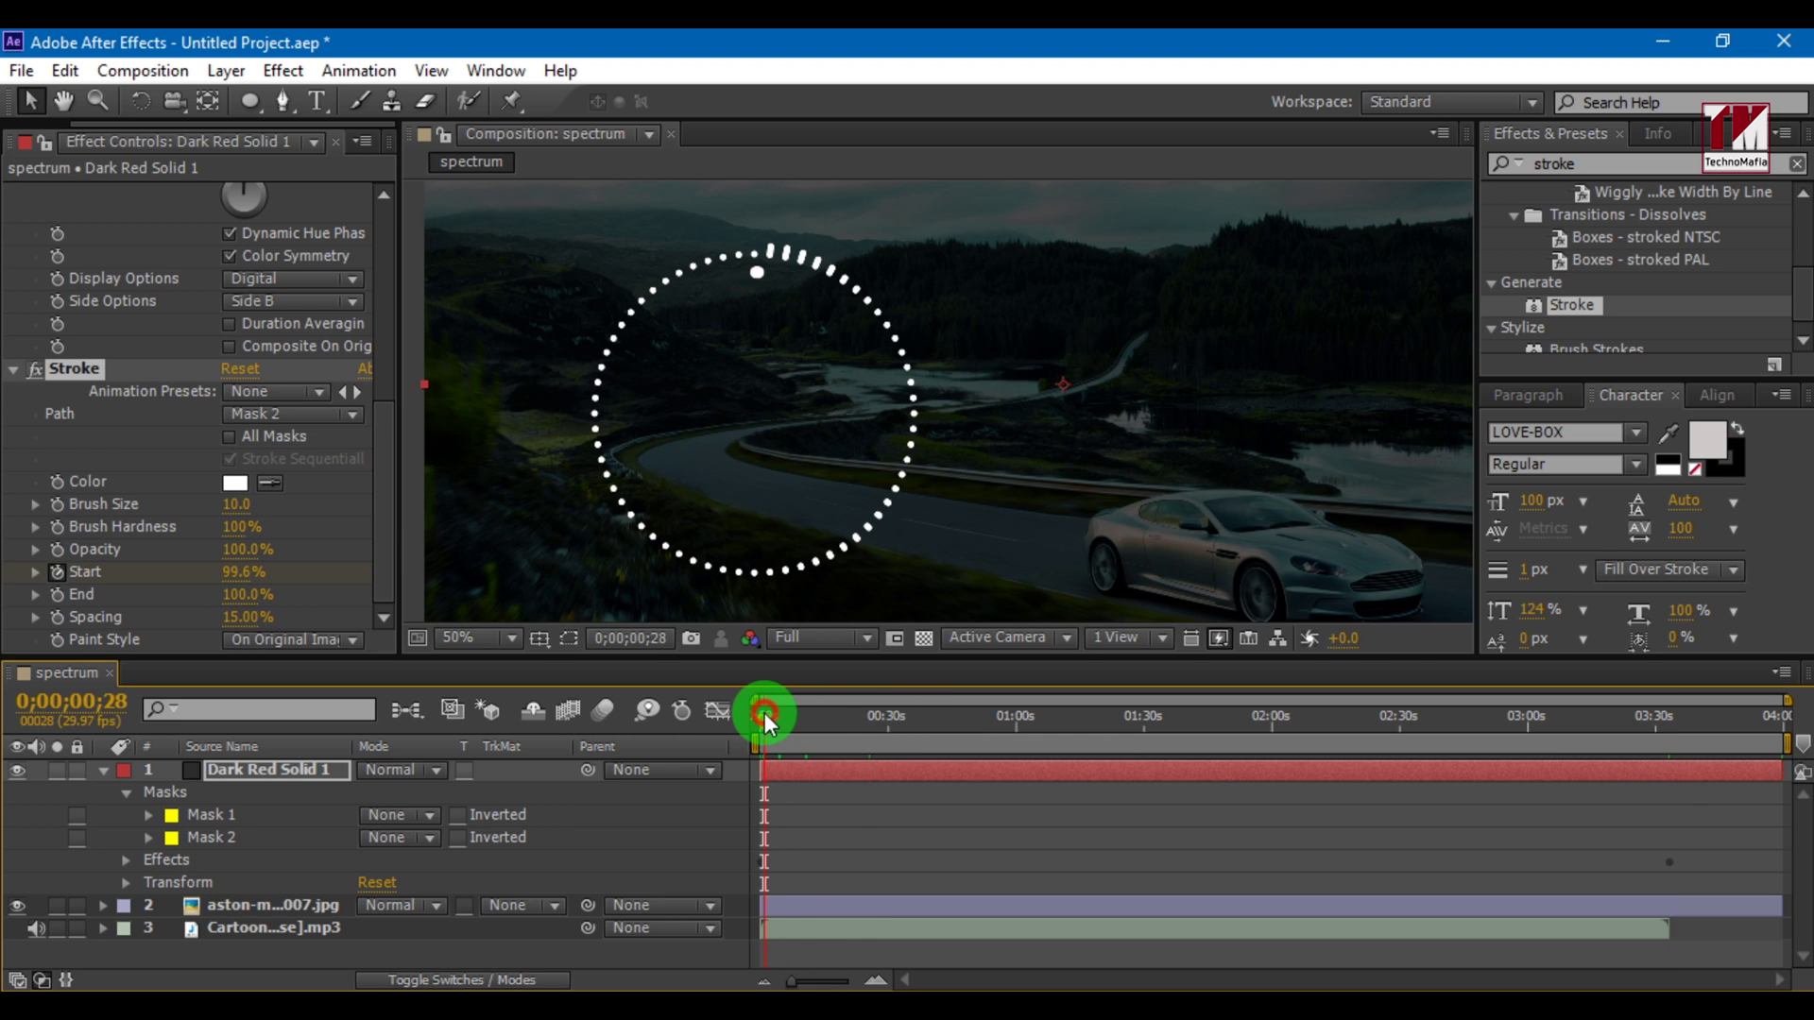
# Duplicate Mask 2 and add a second Stroke tracing Mask 3 with brush size 1
pyautogui.click(197, 840)
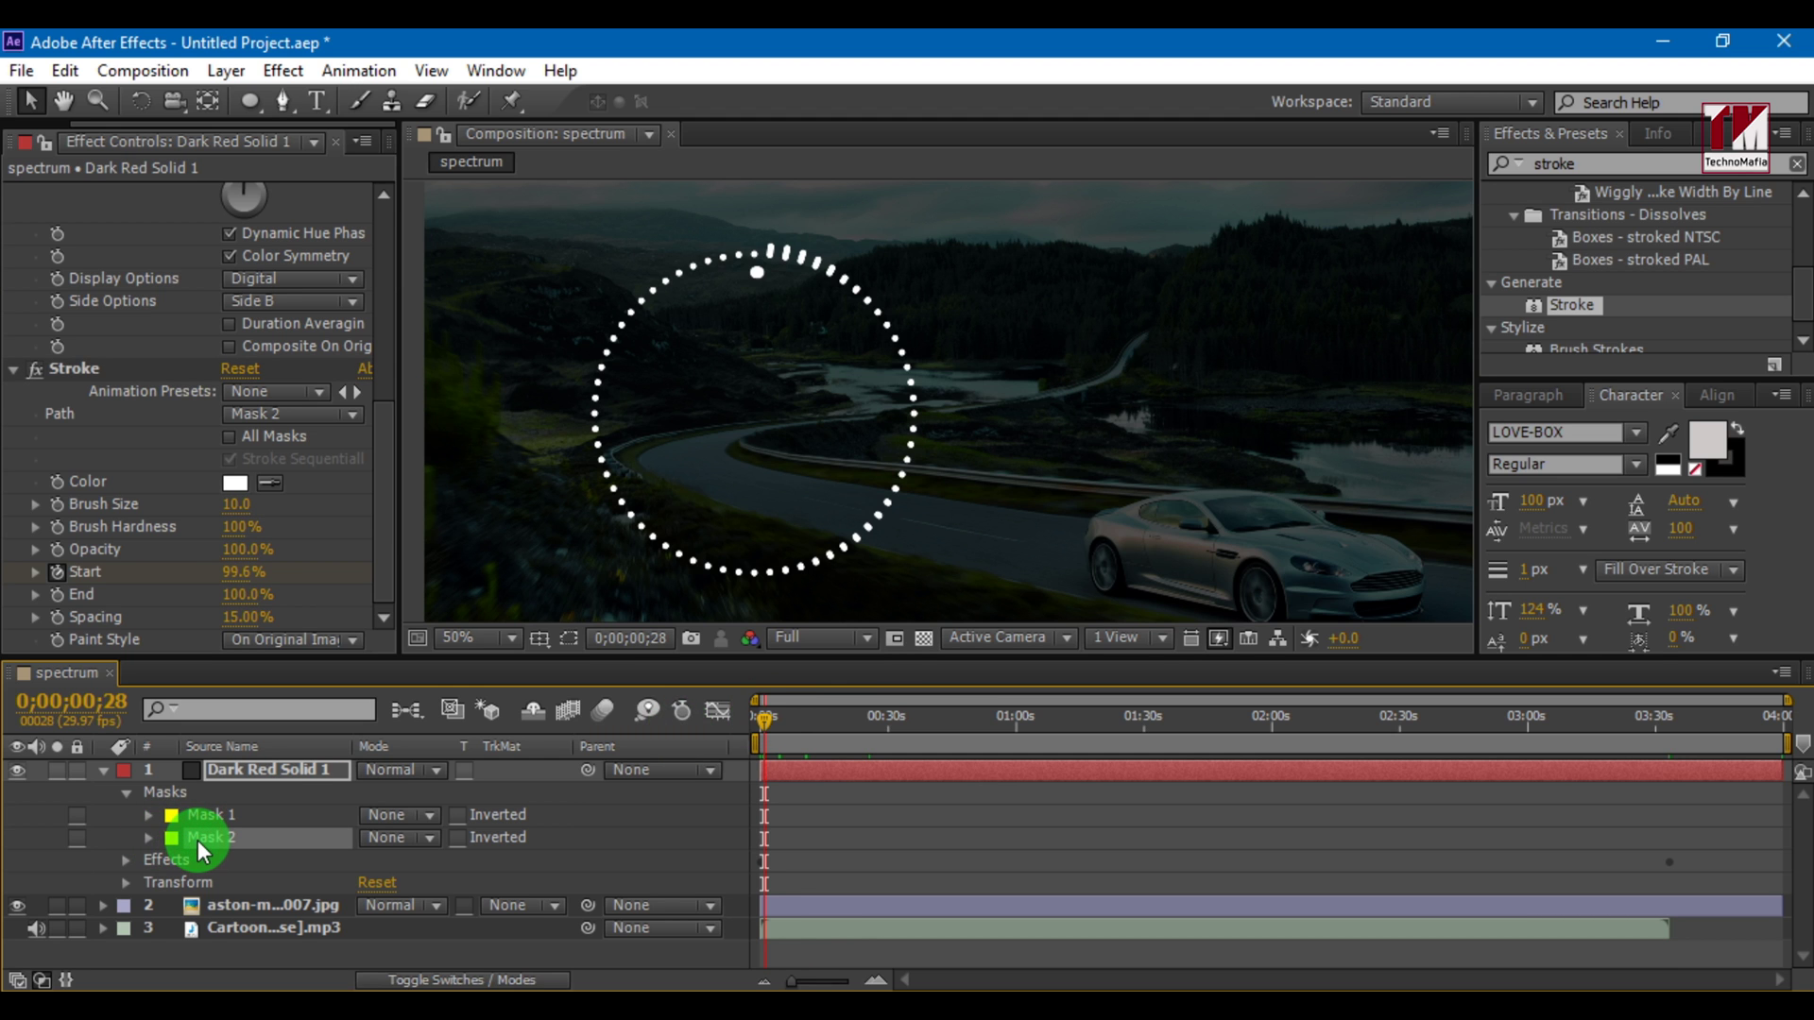
pyautogui.hotkey('ctrl', 'd')
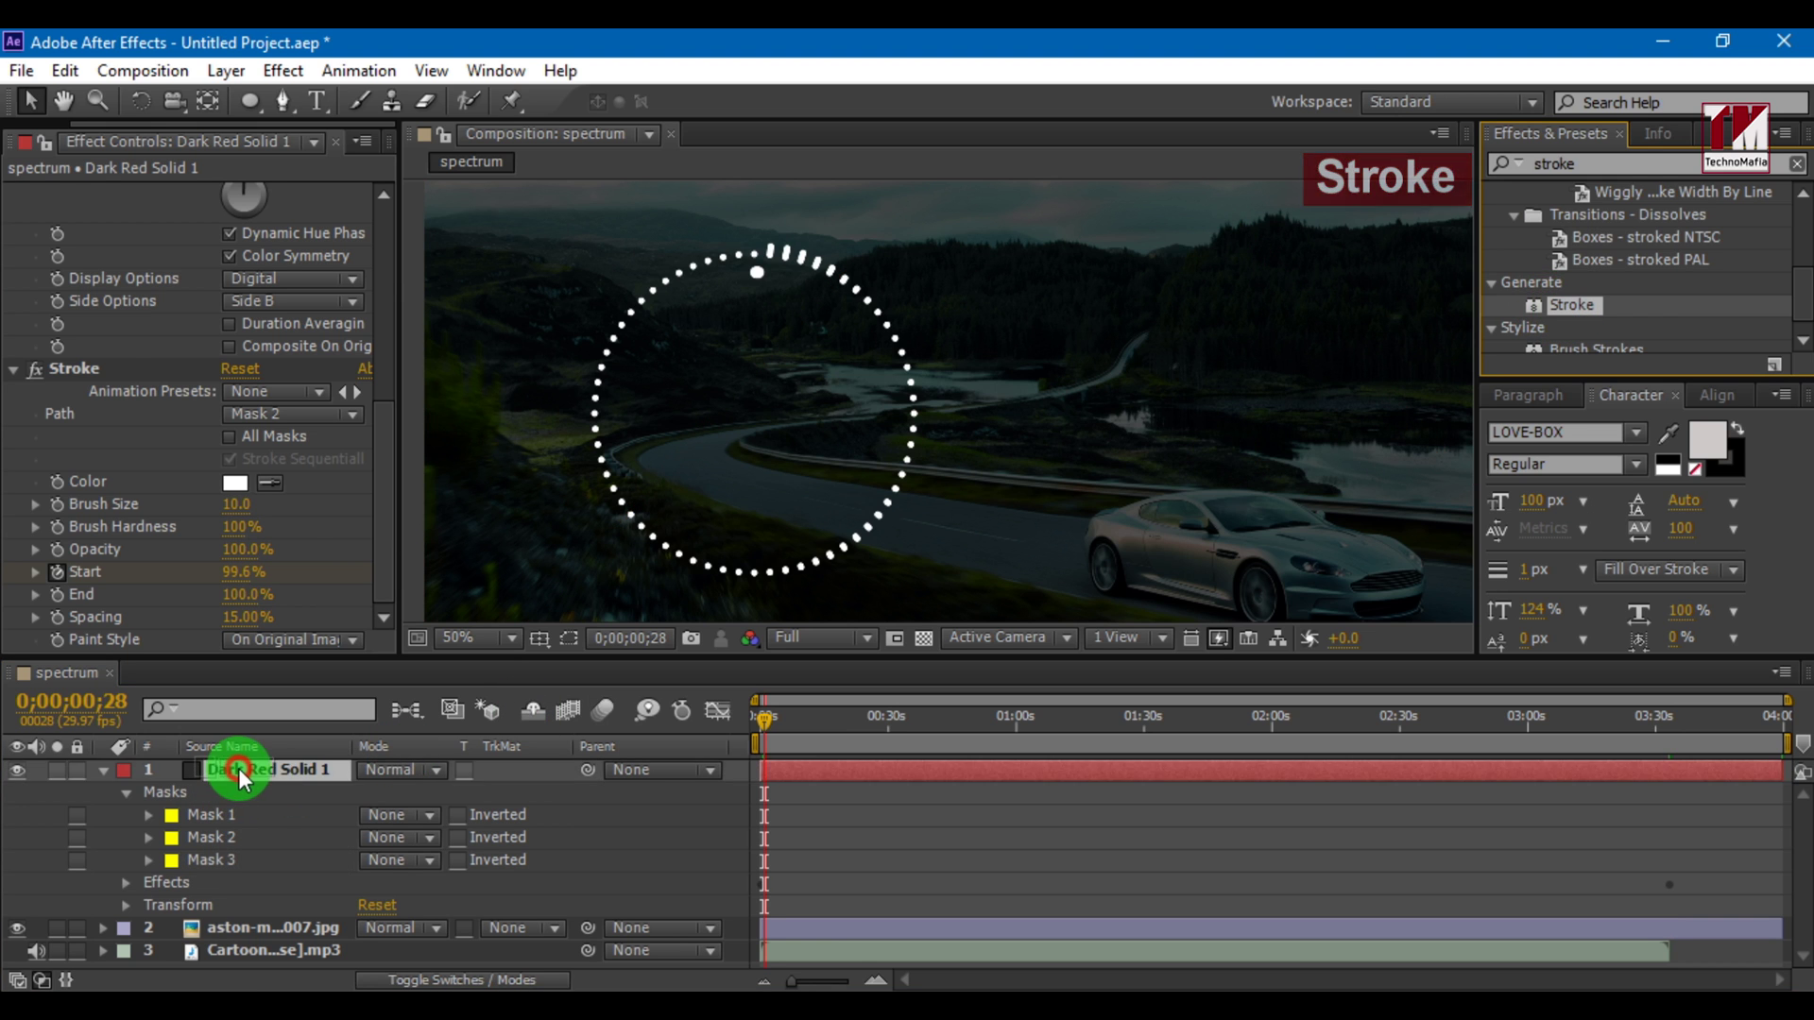
pyautogui.moveTo(1569, 315); pyautogui.dragTo(249, 752)
pyautogui.click(288, 414)
pyautogui.click(291, 546)
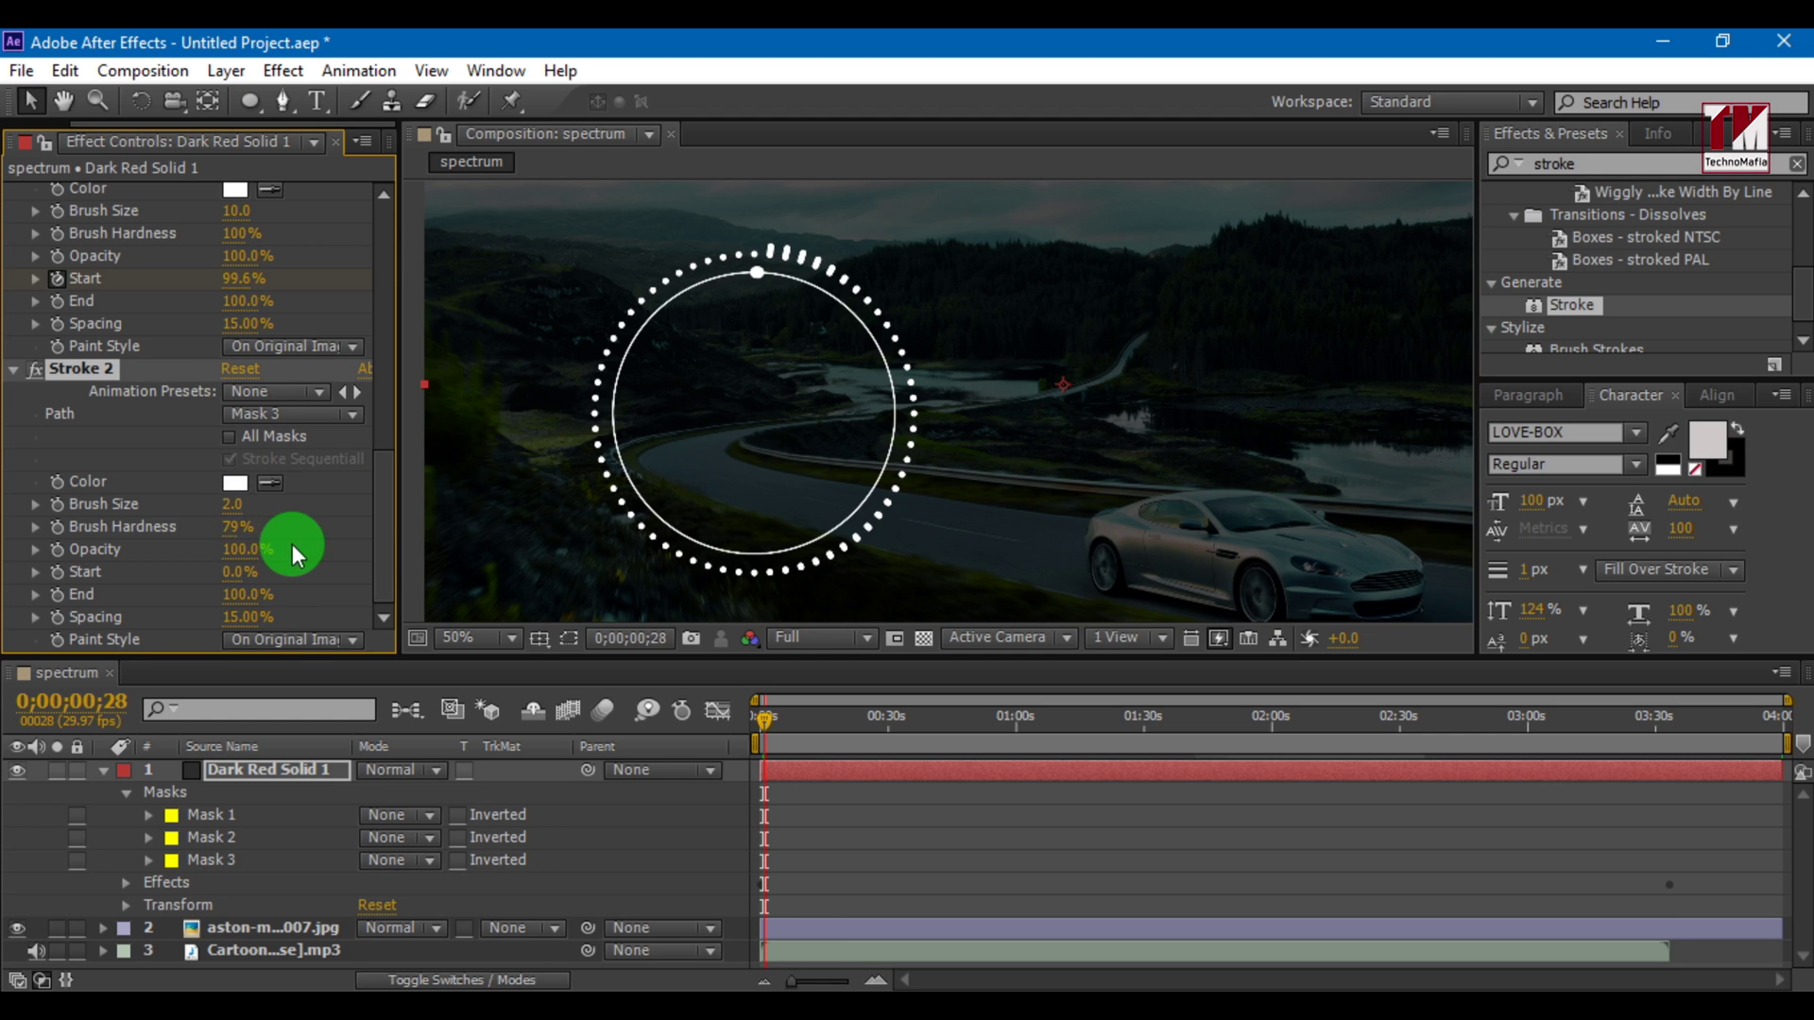
pyautogui.click(239, 505)
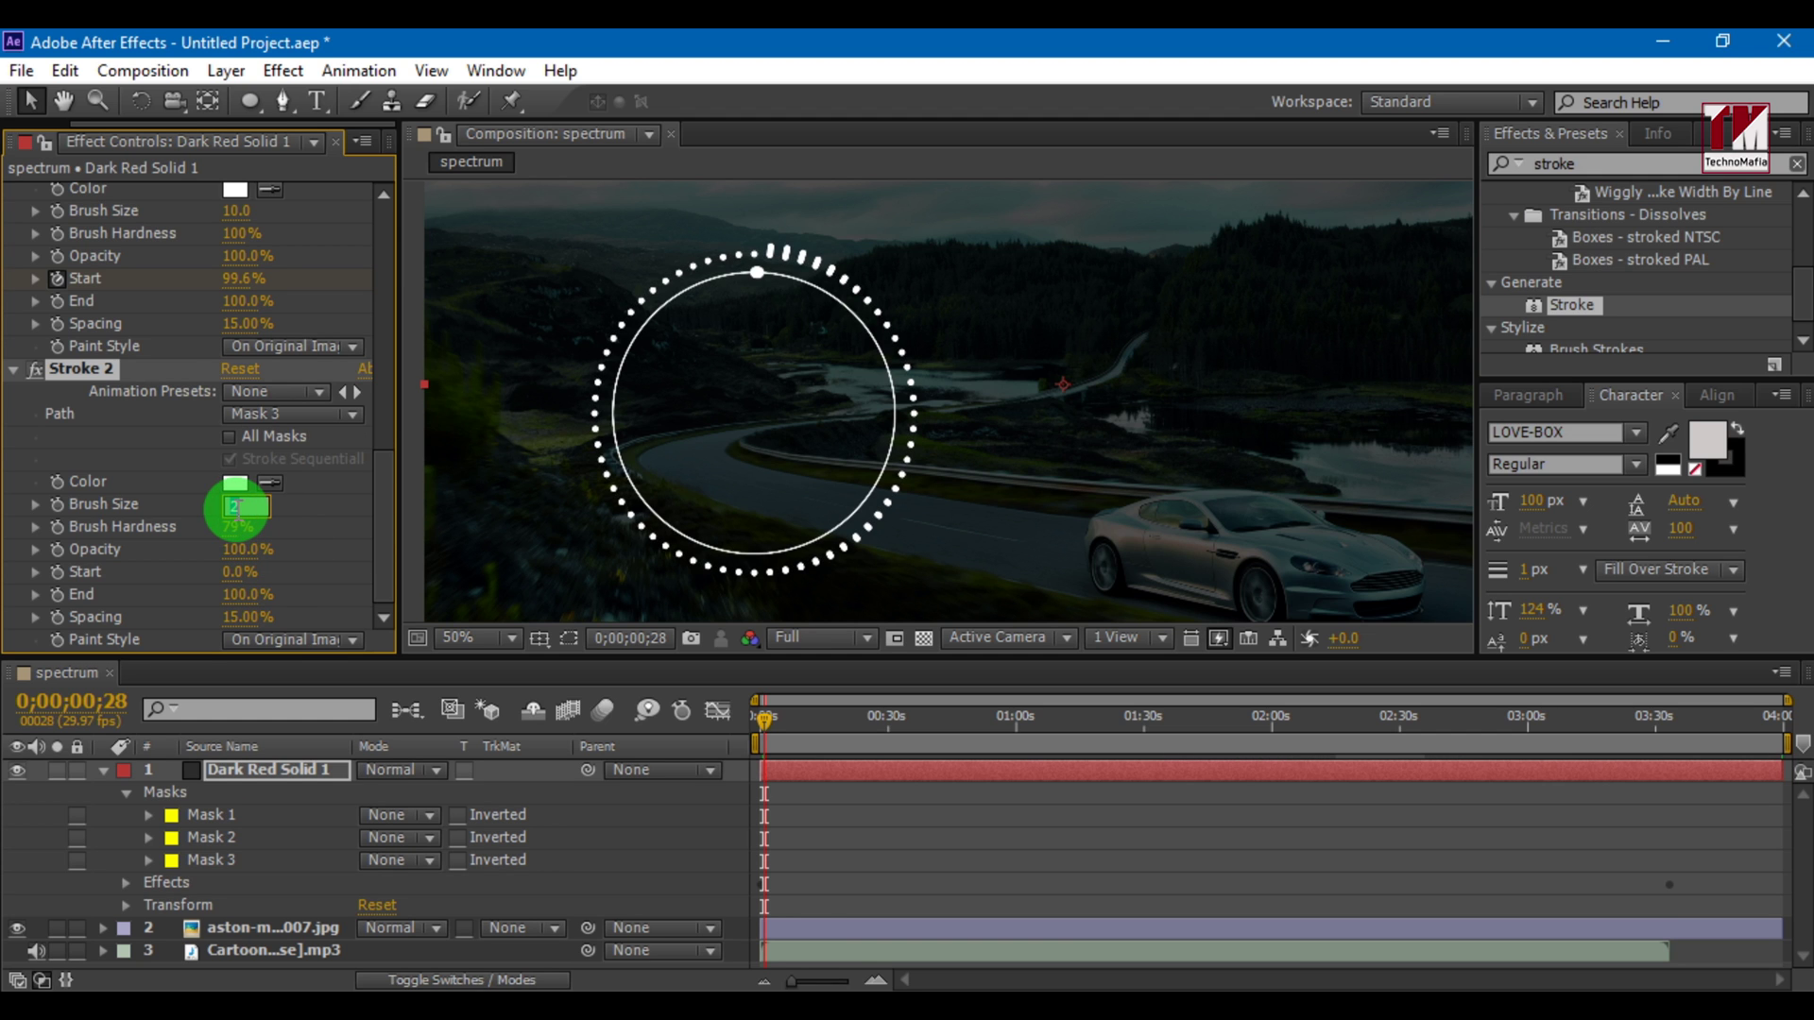
pyautogui.write('1')
pyautogui.press('Return')
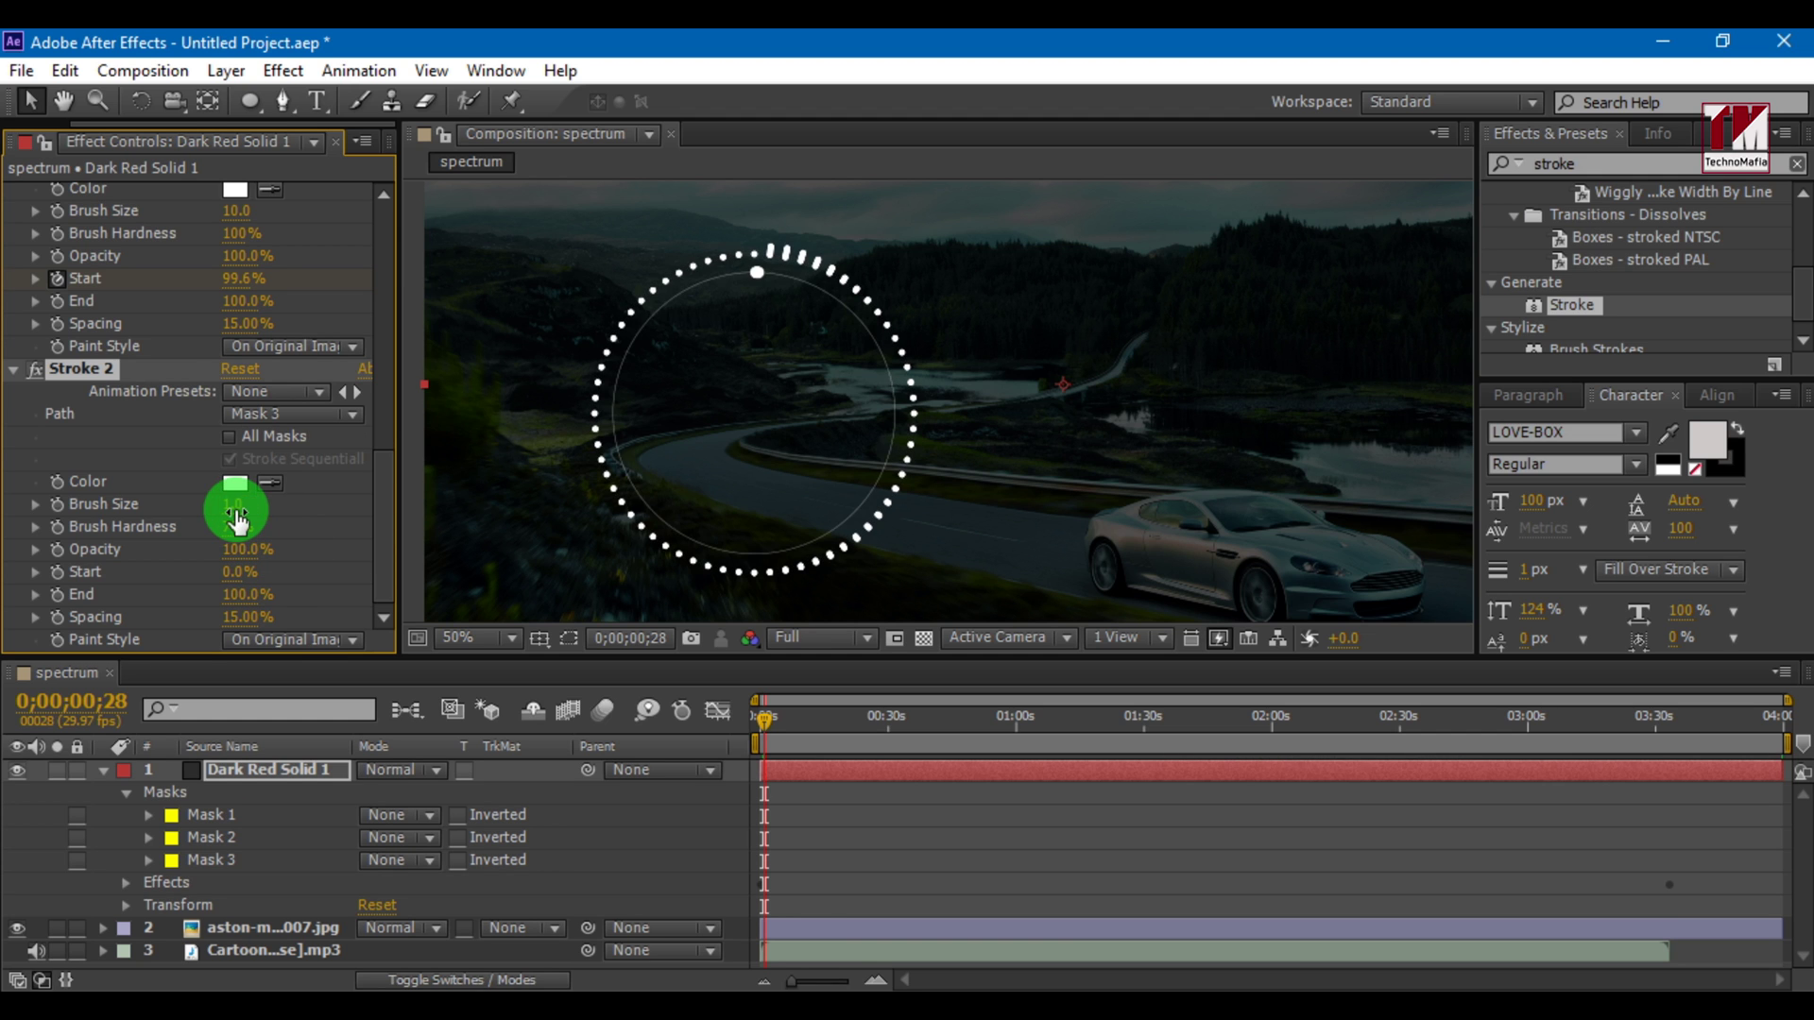
# Collapse the ring layer's masks and select Dark Red Solid 1
pyautogui.click(99, 774)
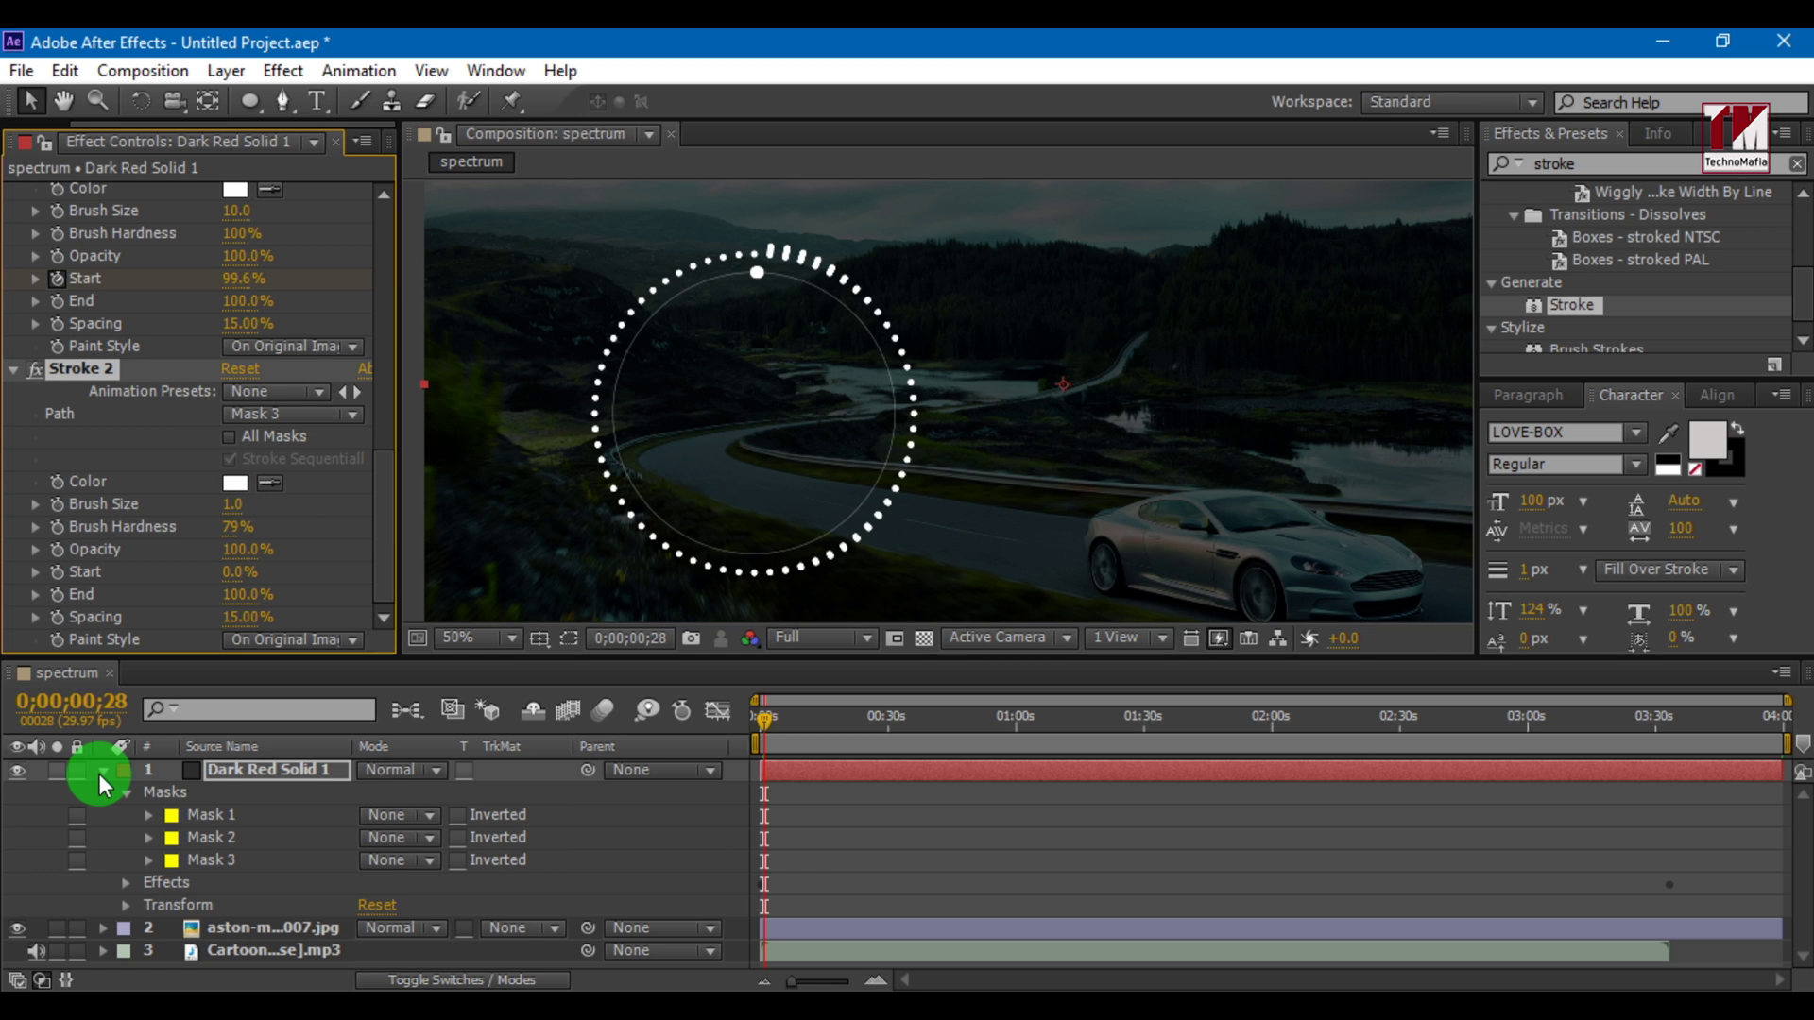
pyautogui.click(100, 774)
pyautogui.click(186, 851)
pyautogui.click(237, 778)
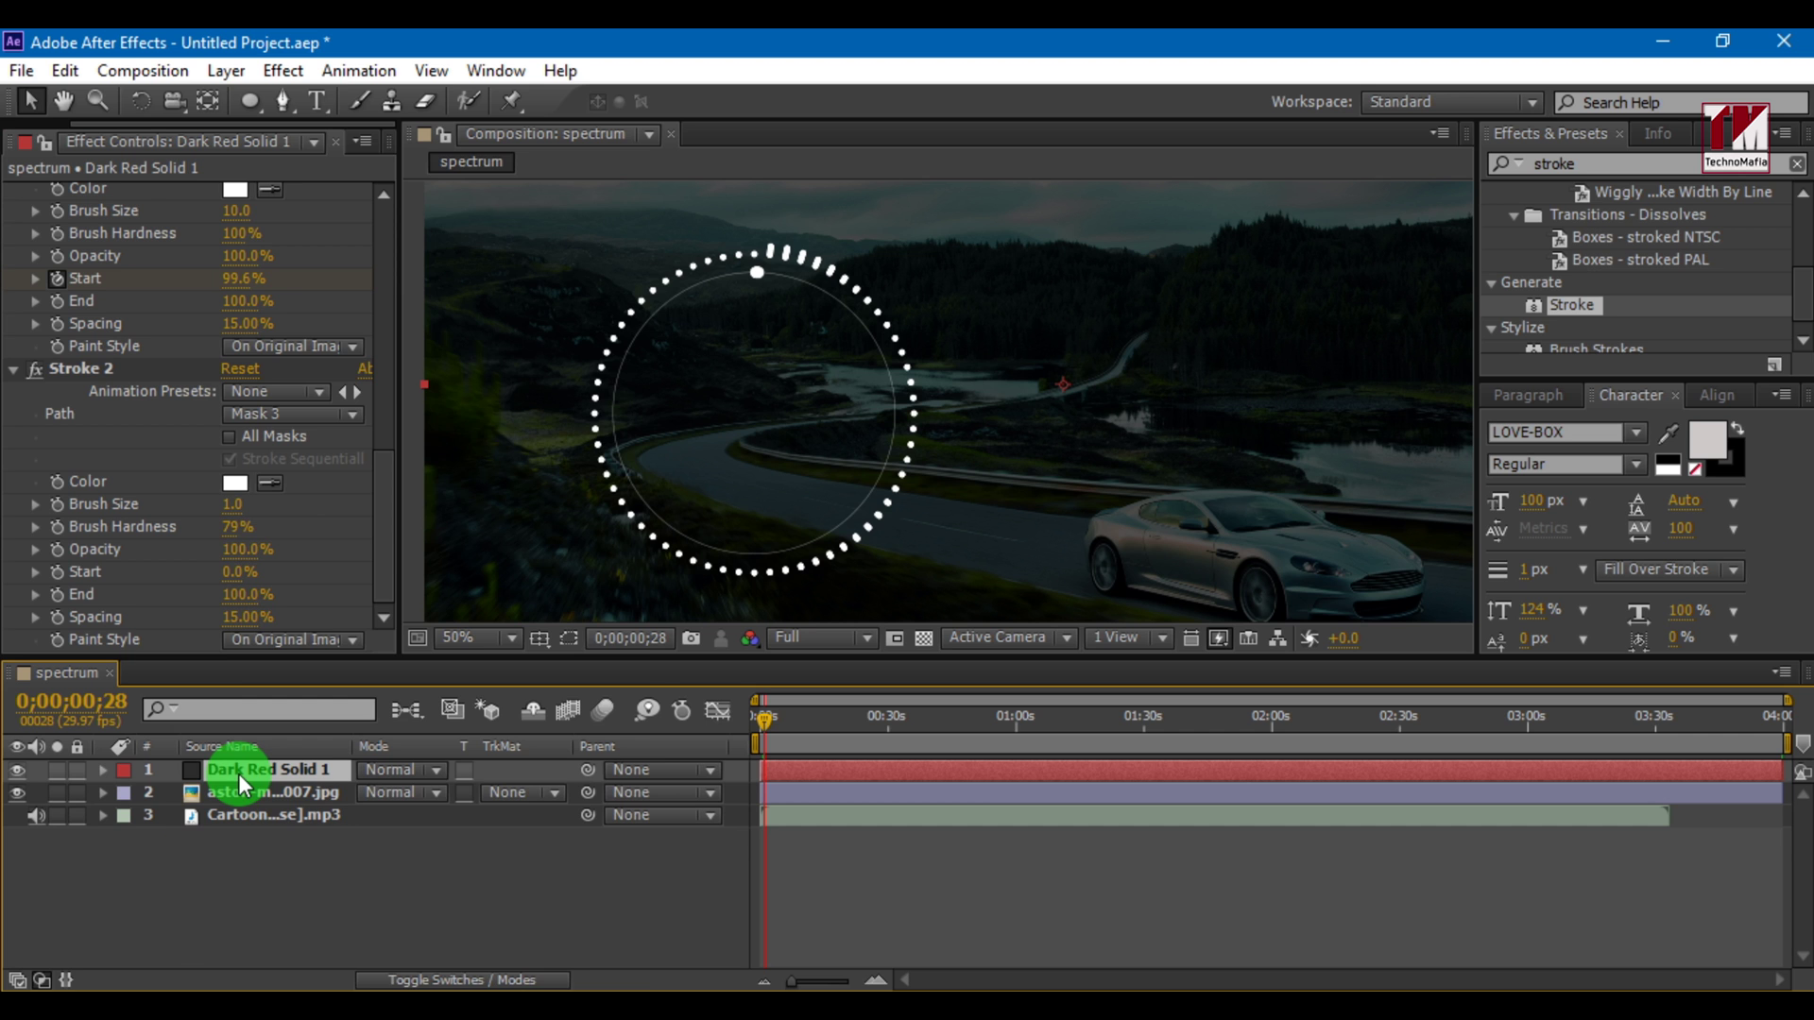
# Pre-compose Dark Red Solid 1 into a new composition named 'spectrum'
pyautogui.rightClick(238, 775)
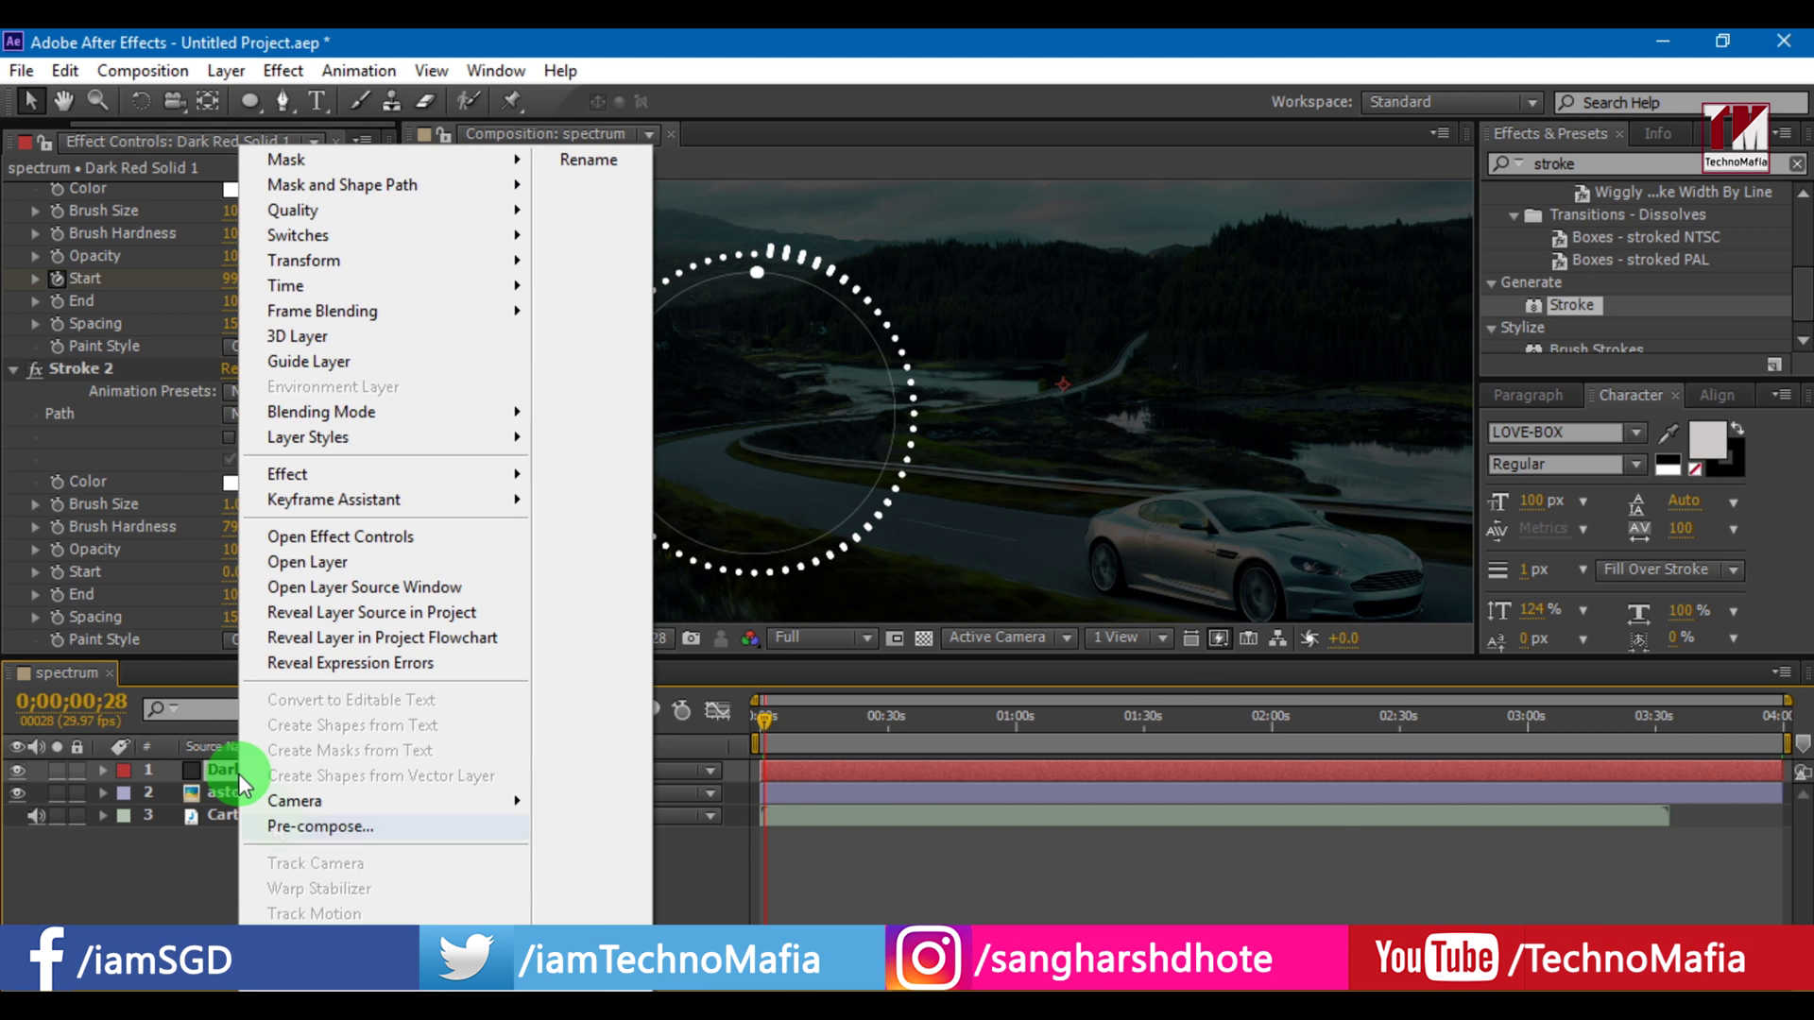
pyautogui.click(277, 823)
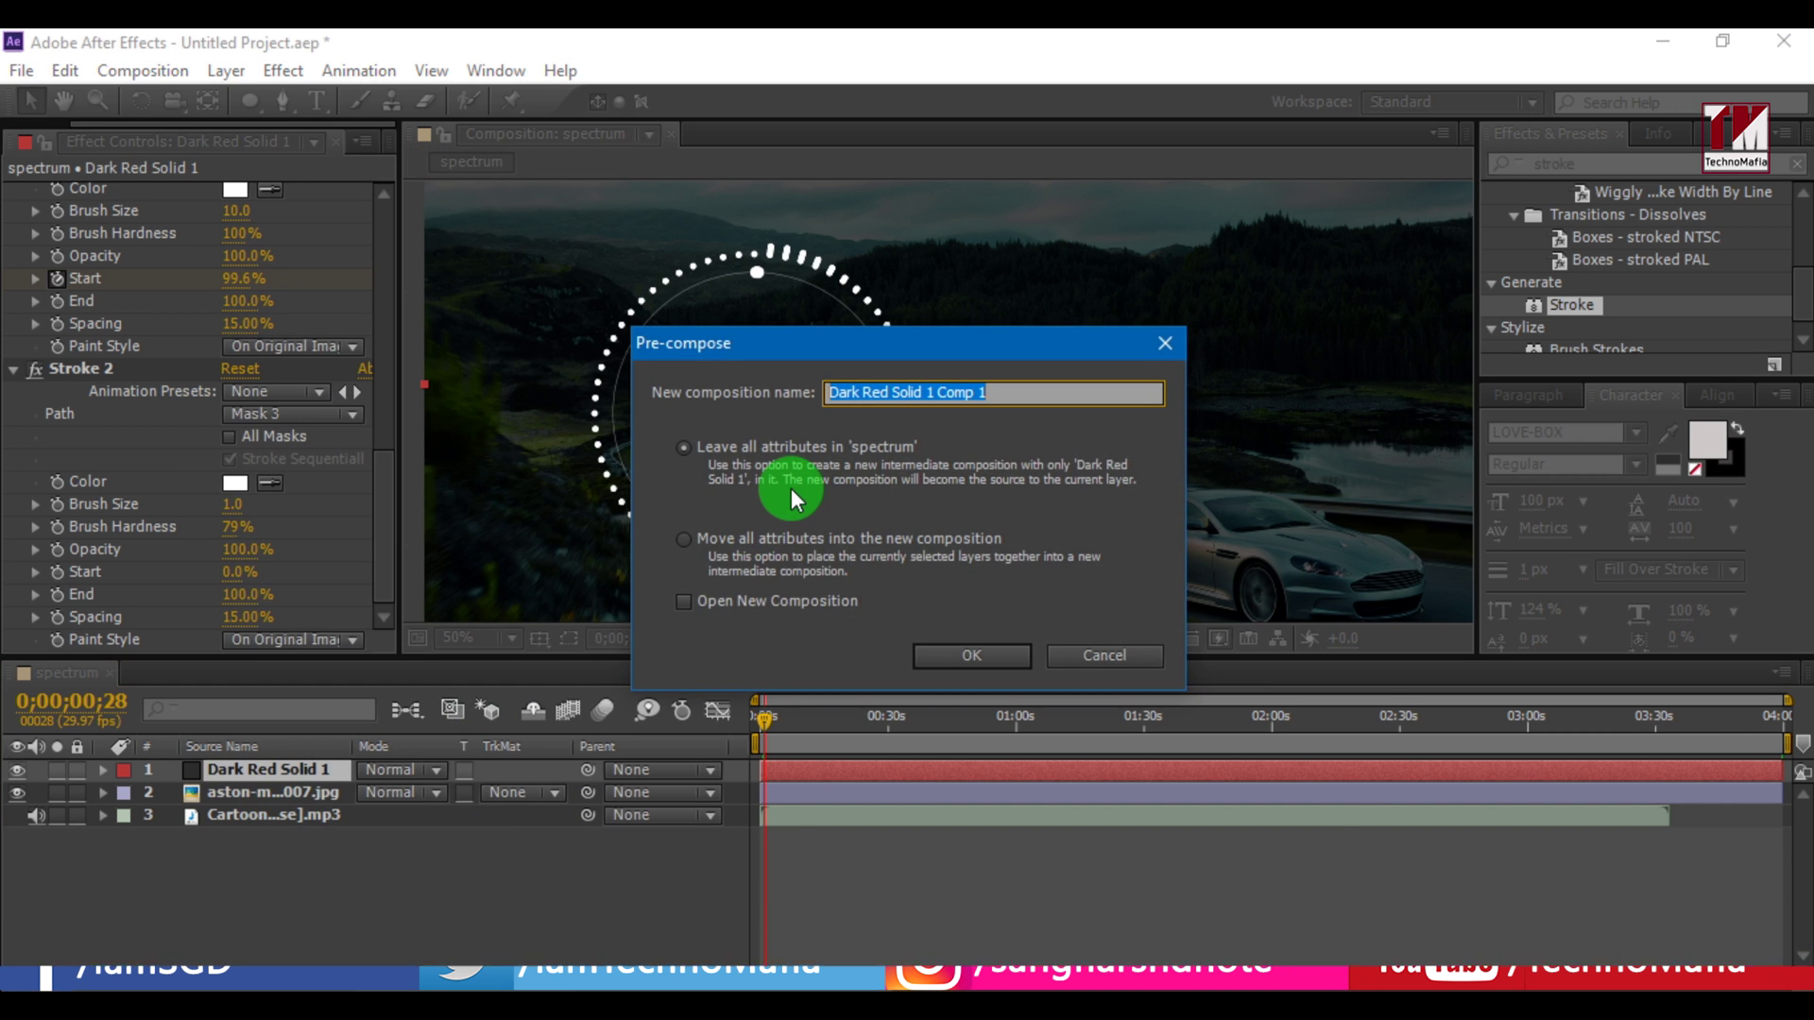
pyautogui.write('spectrum')
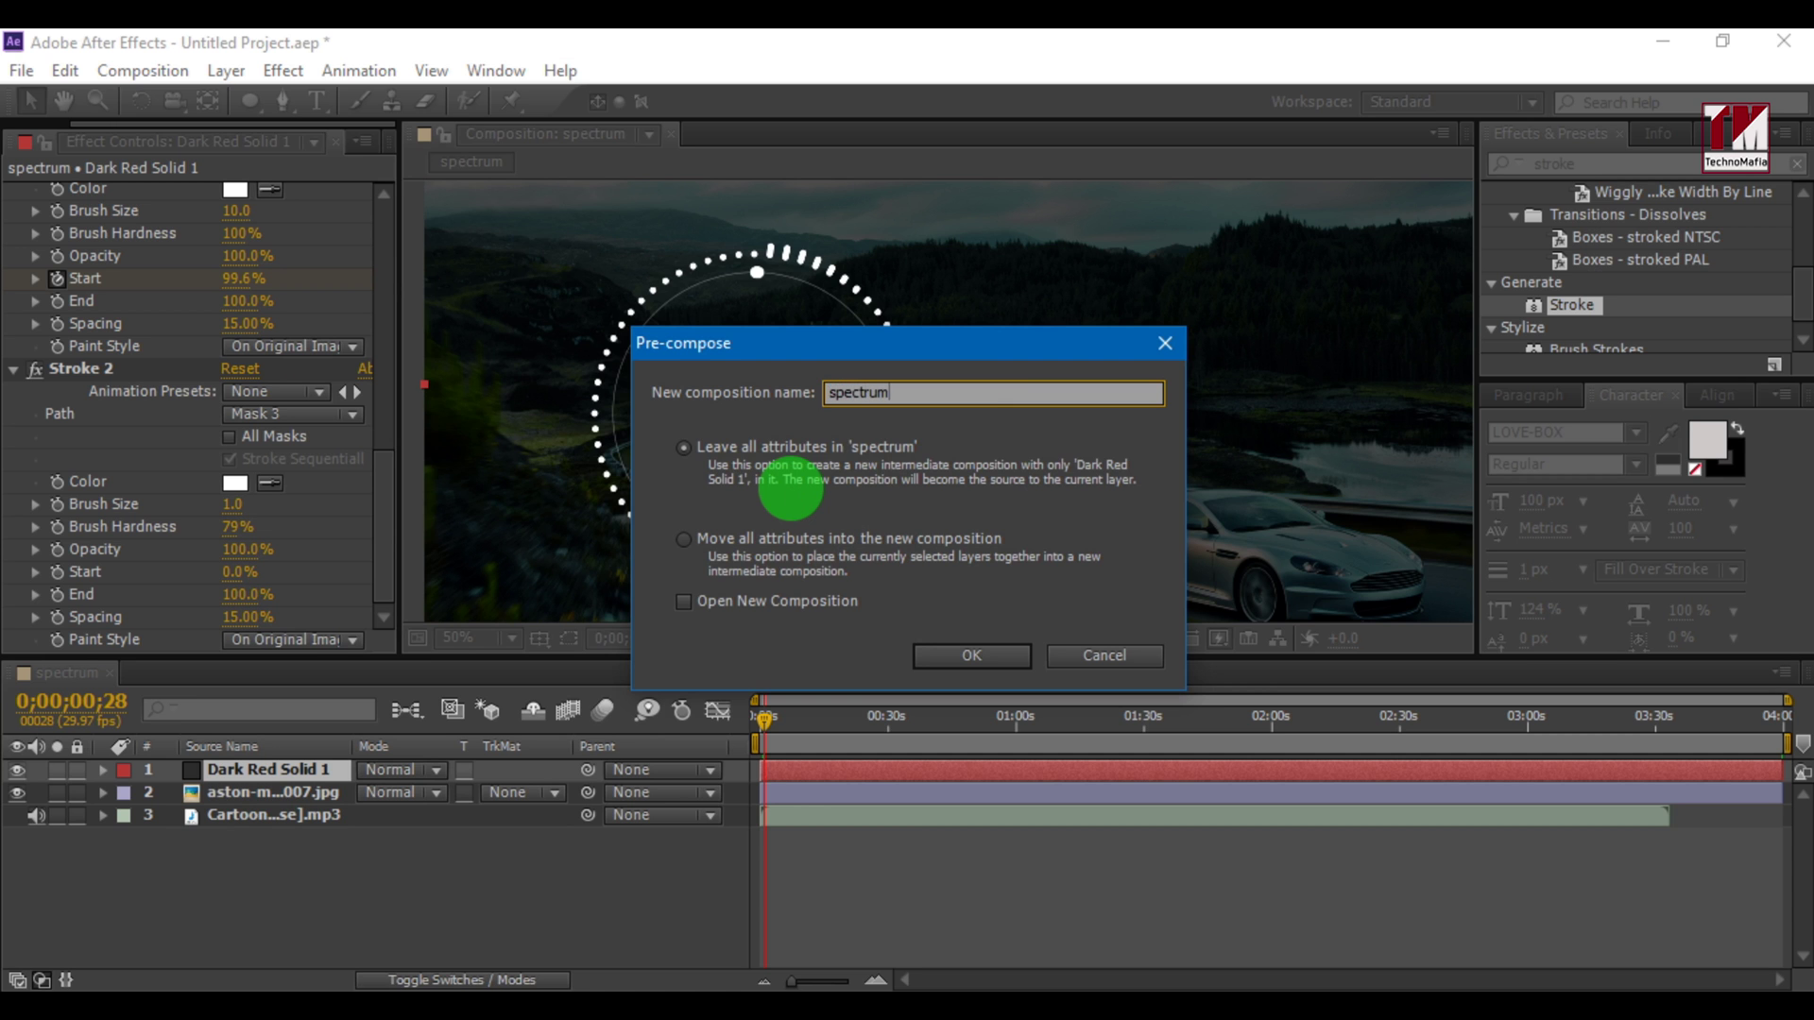
pyautogui.press('Return')
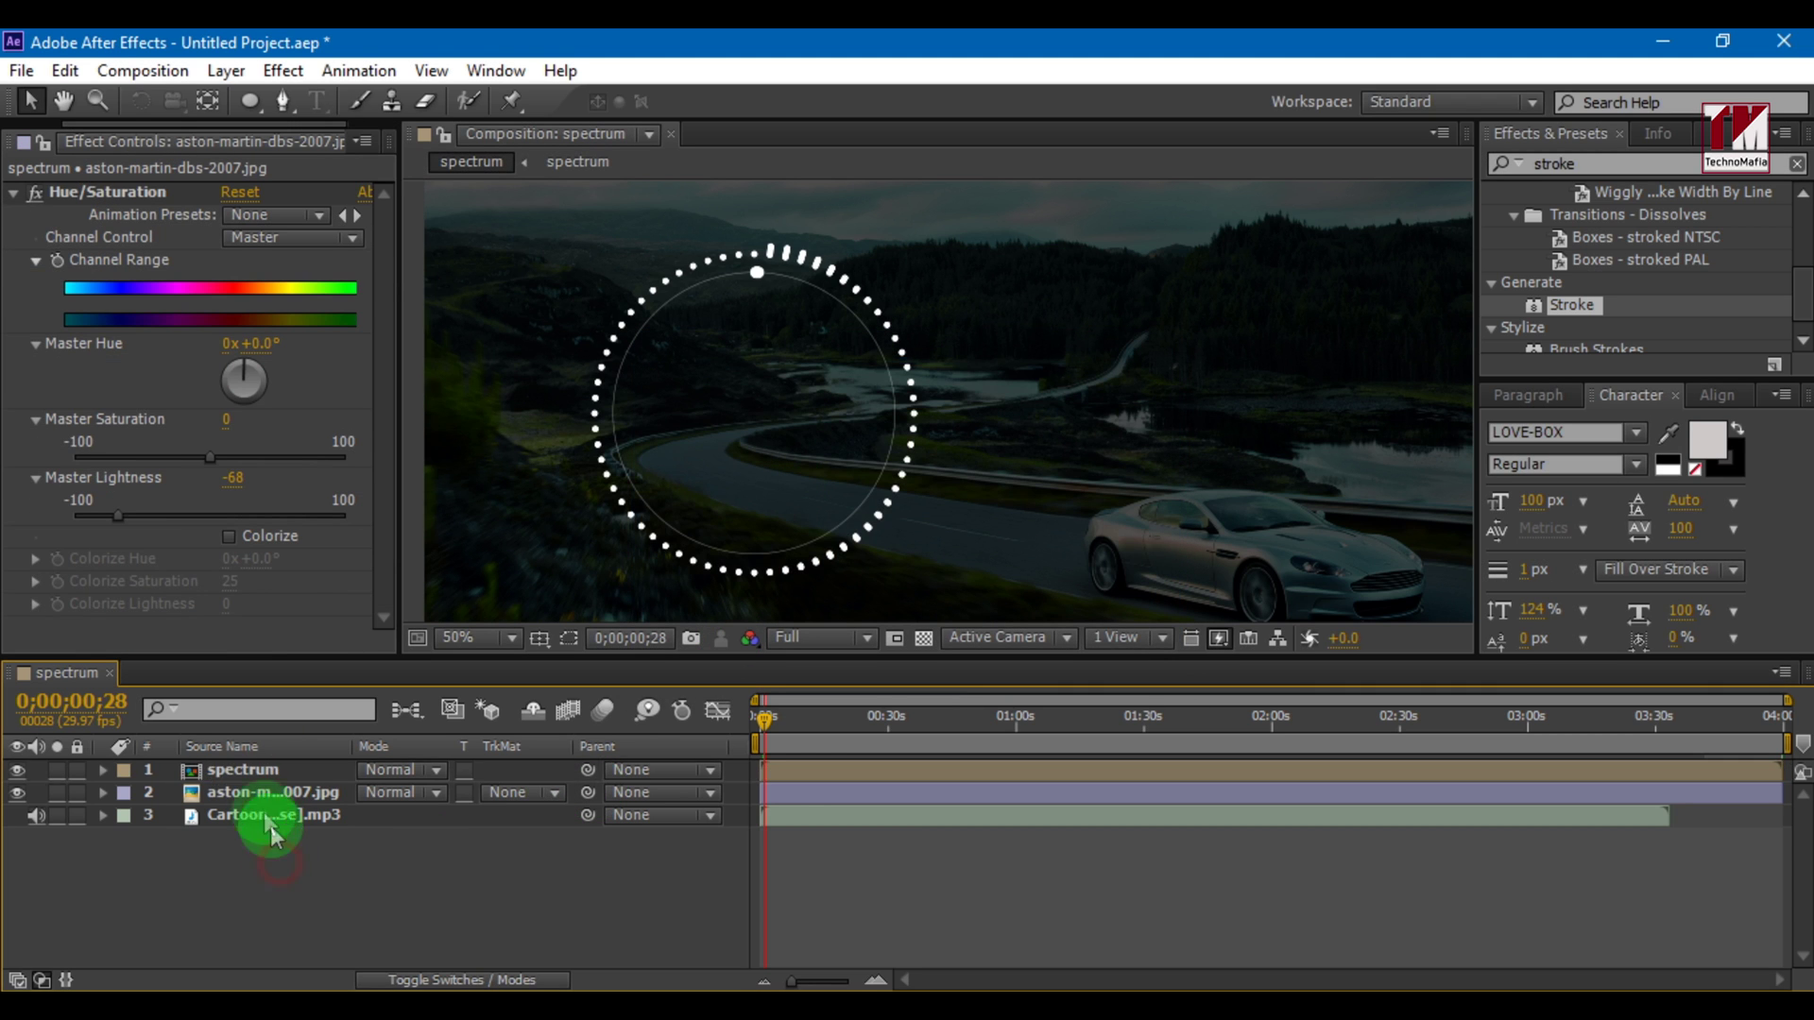
# Apply the 4-Color Gradient effect to the spectrum layer and fit the composition view
pyautogui.click(242, 769)
pyautogui.write('gr')
pyautogui.click(1527, 169)
pyautogui.write('ad')
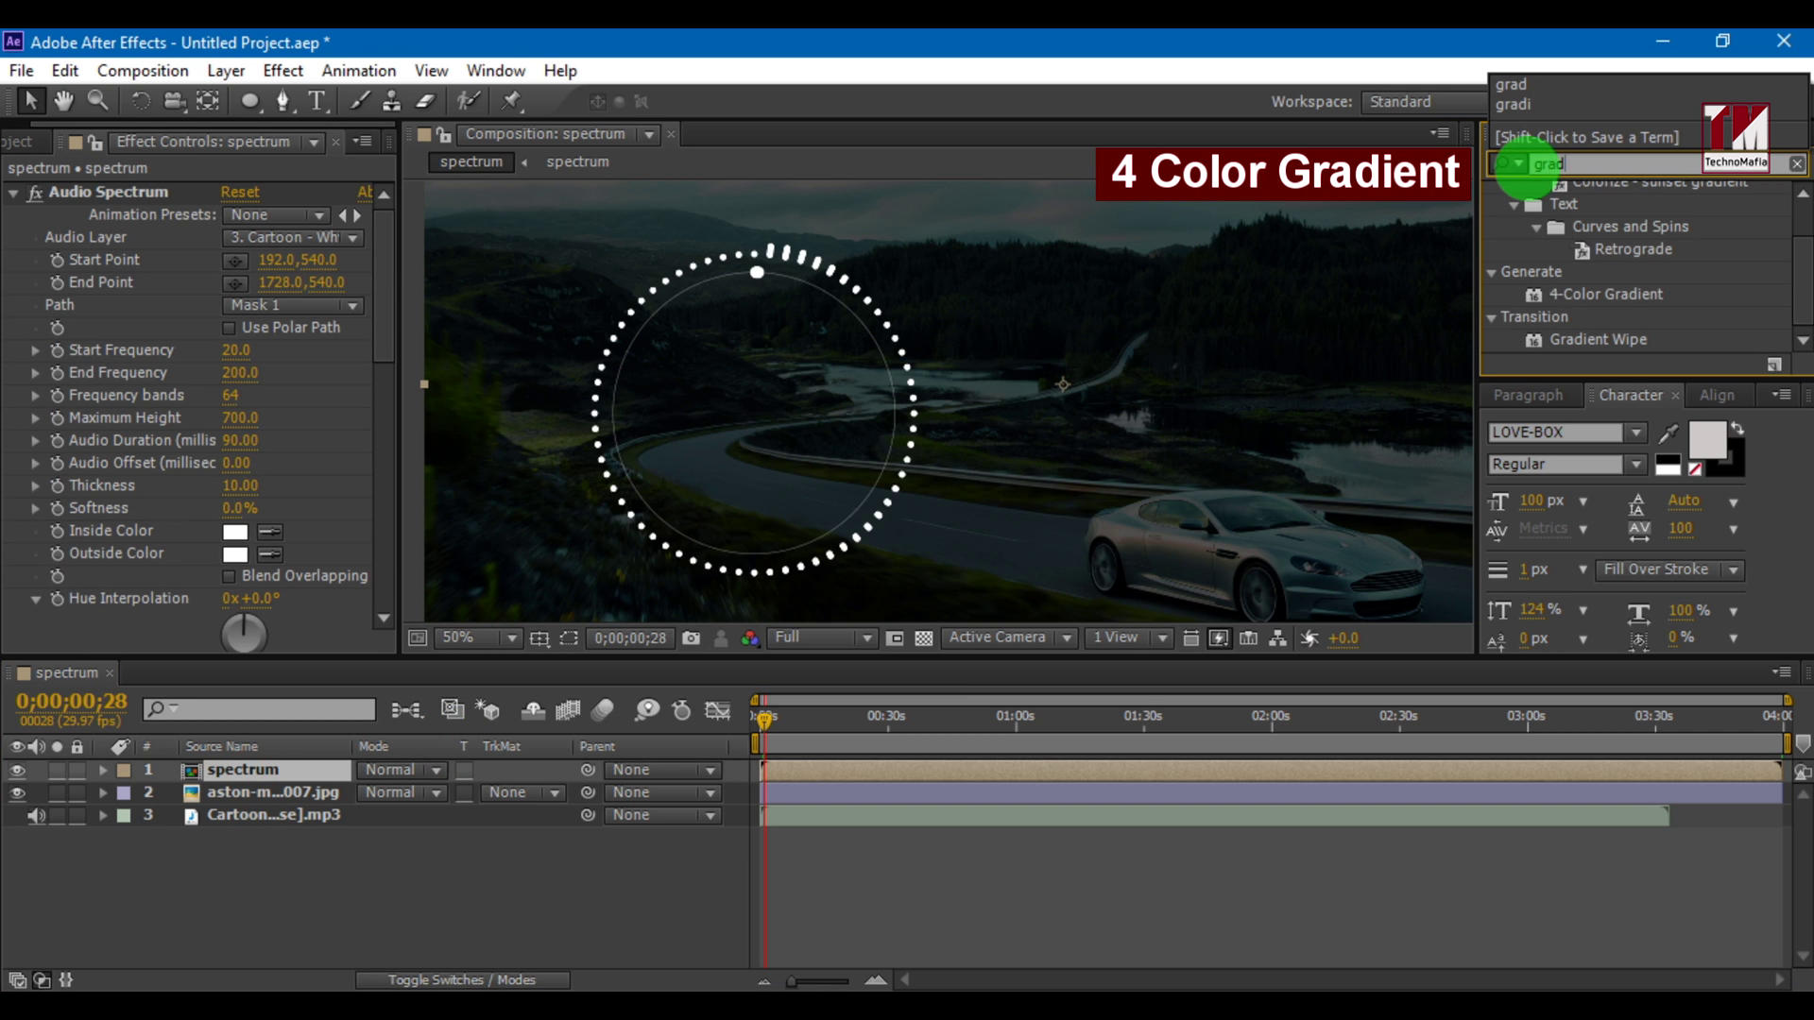
pyautogui.click(1568, 294)
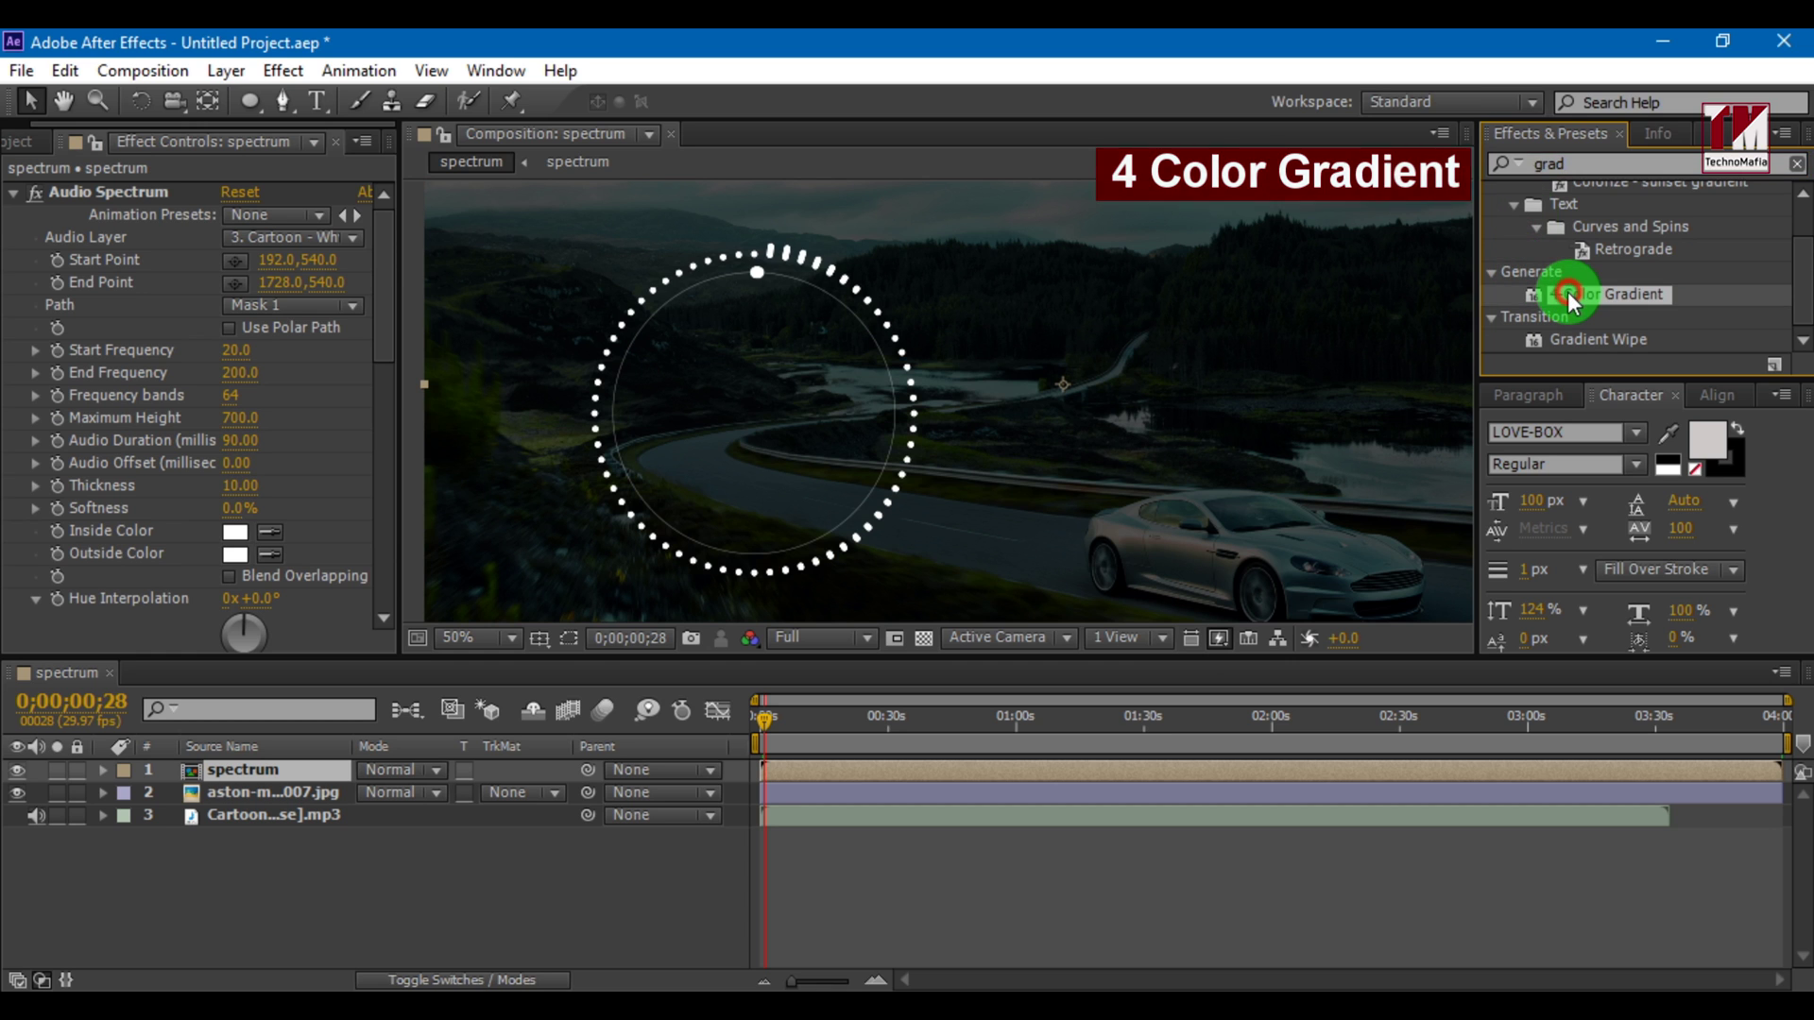
pyautogui.moveTo(1567, 293); pyautogui.dragTo(289, 769)
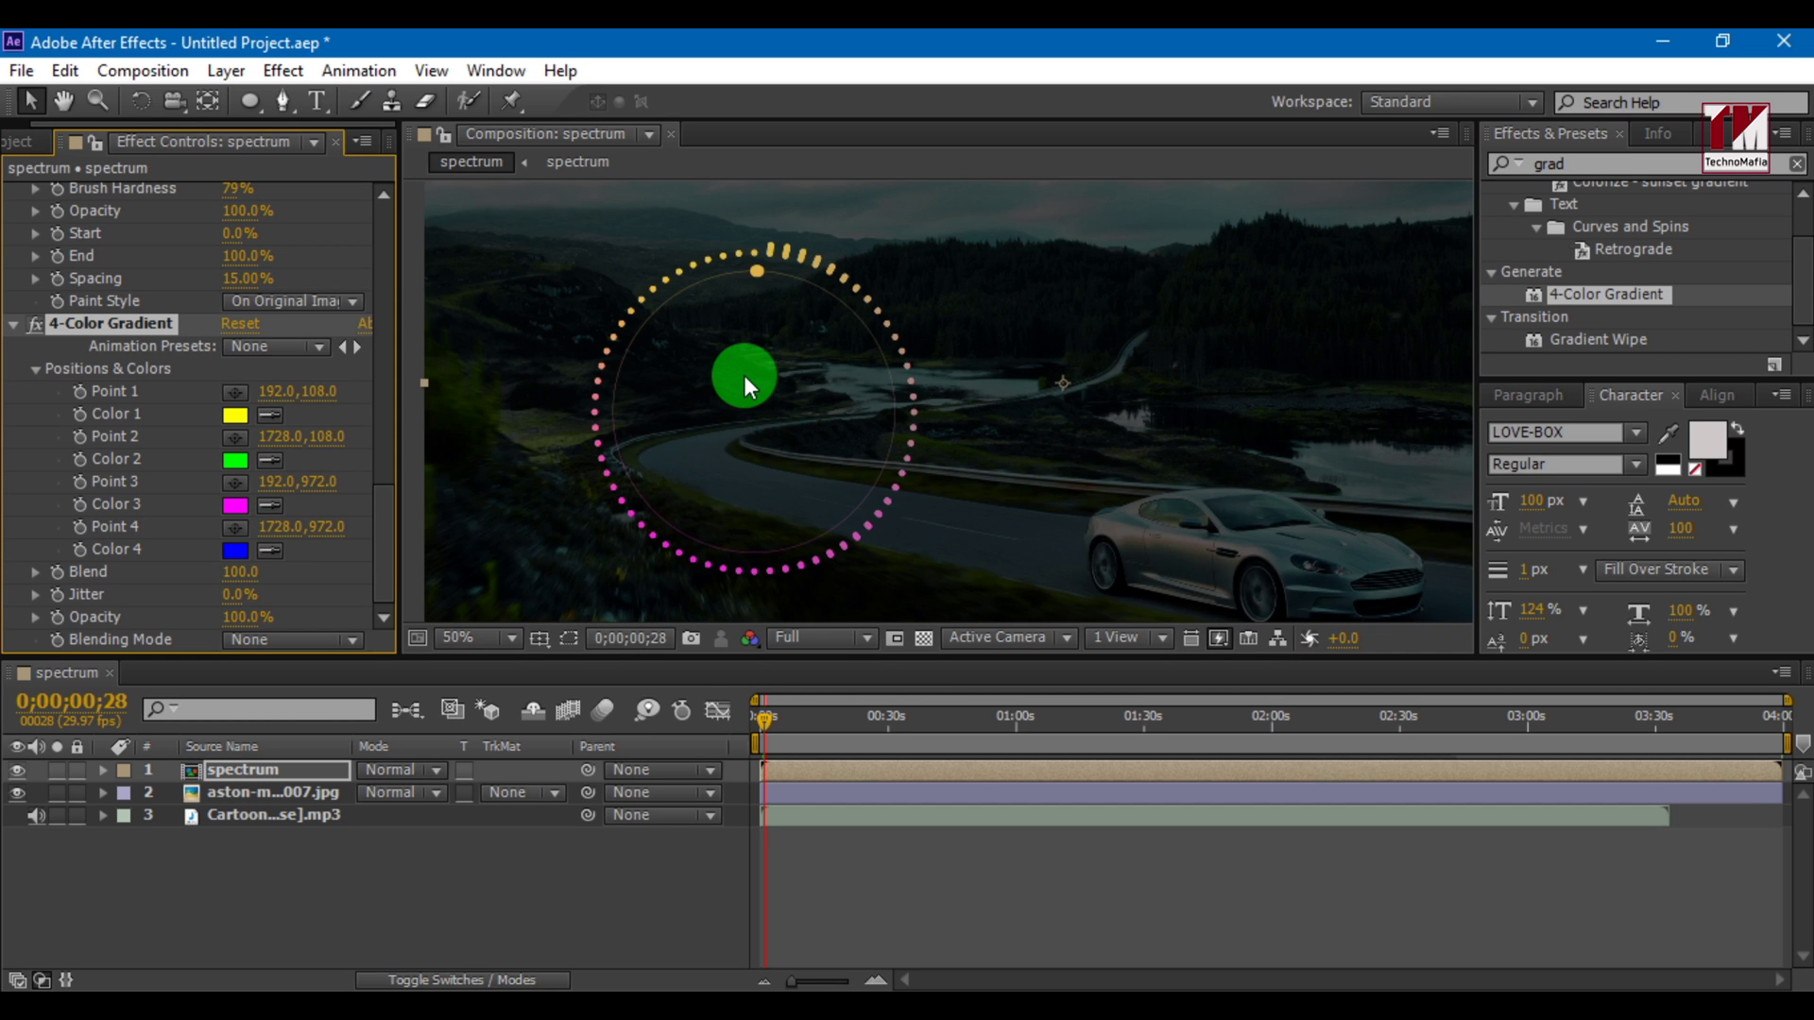
pyautogui.press(',')
# Place gradient Points 1–4 around the ring, then play from the start
pyautogui.click(214, 472)
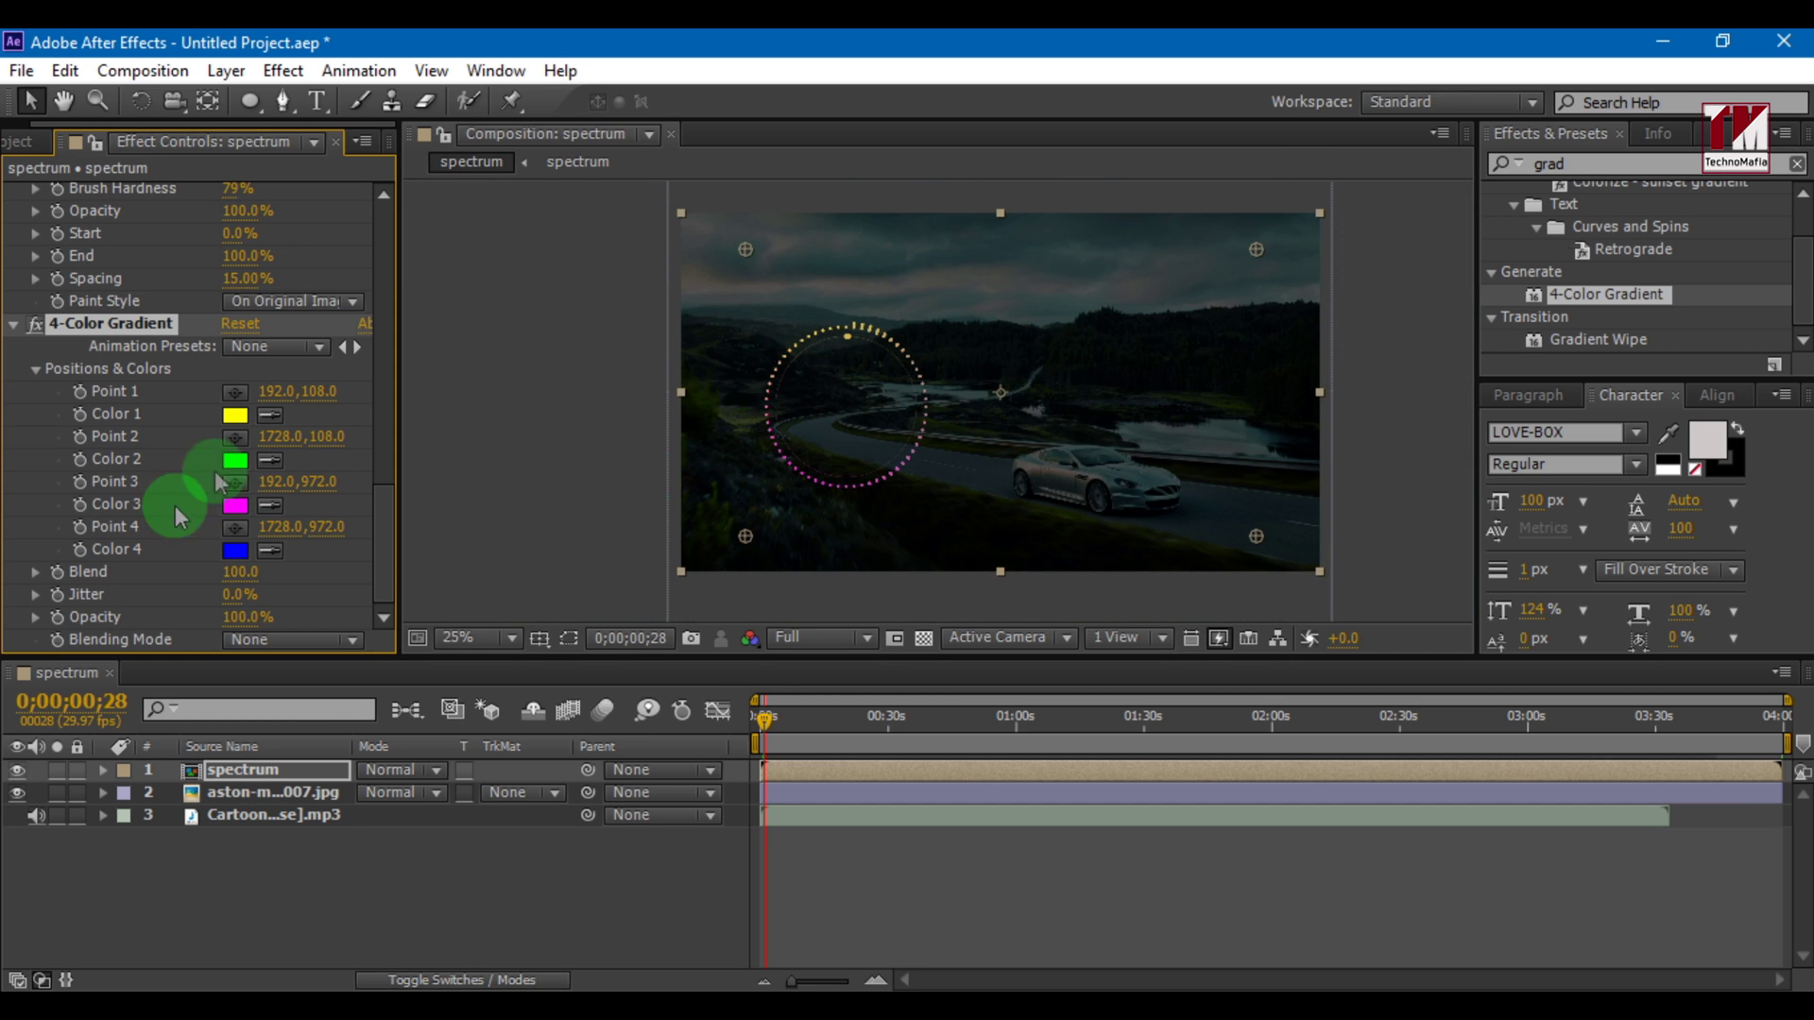
pyautogui.click(1183, 544)
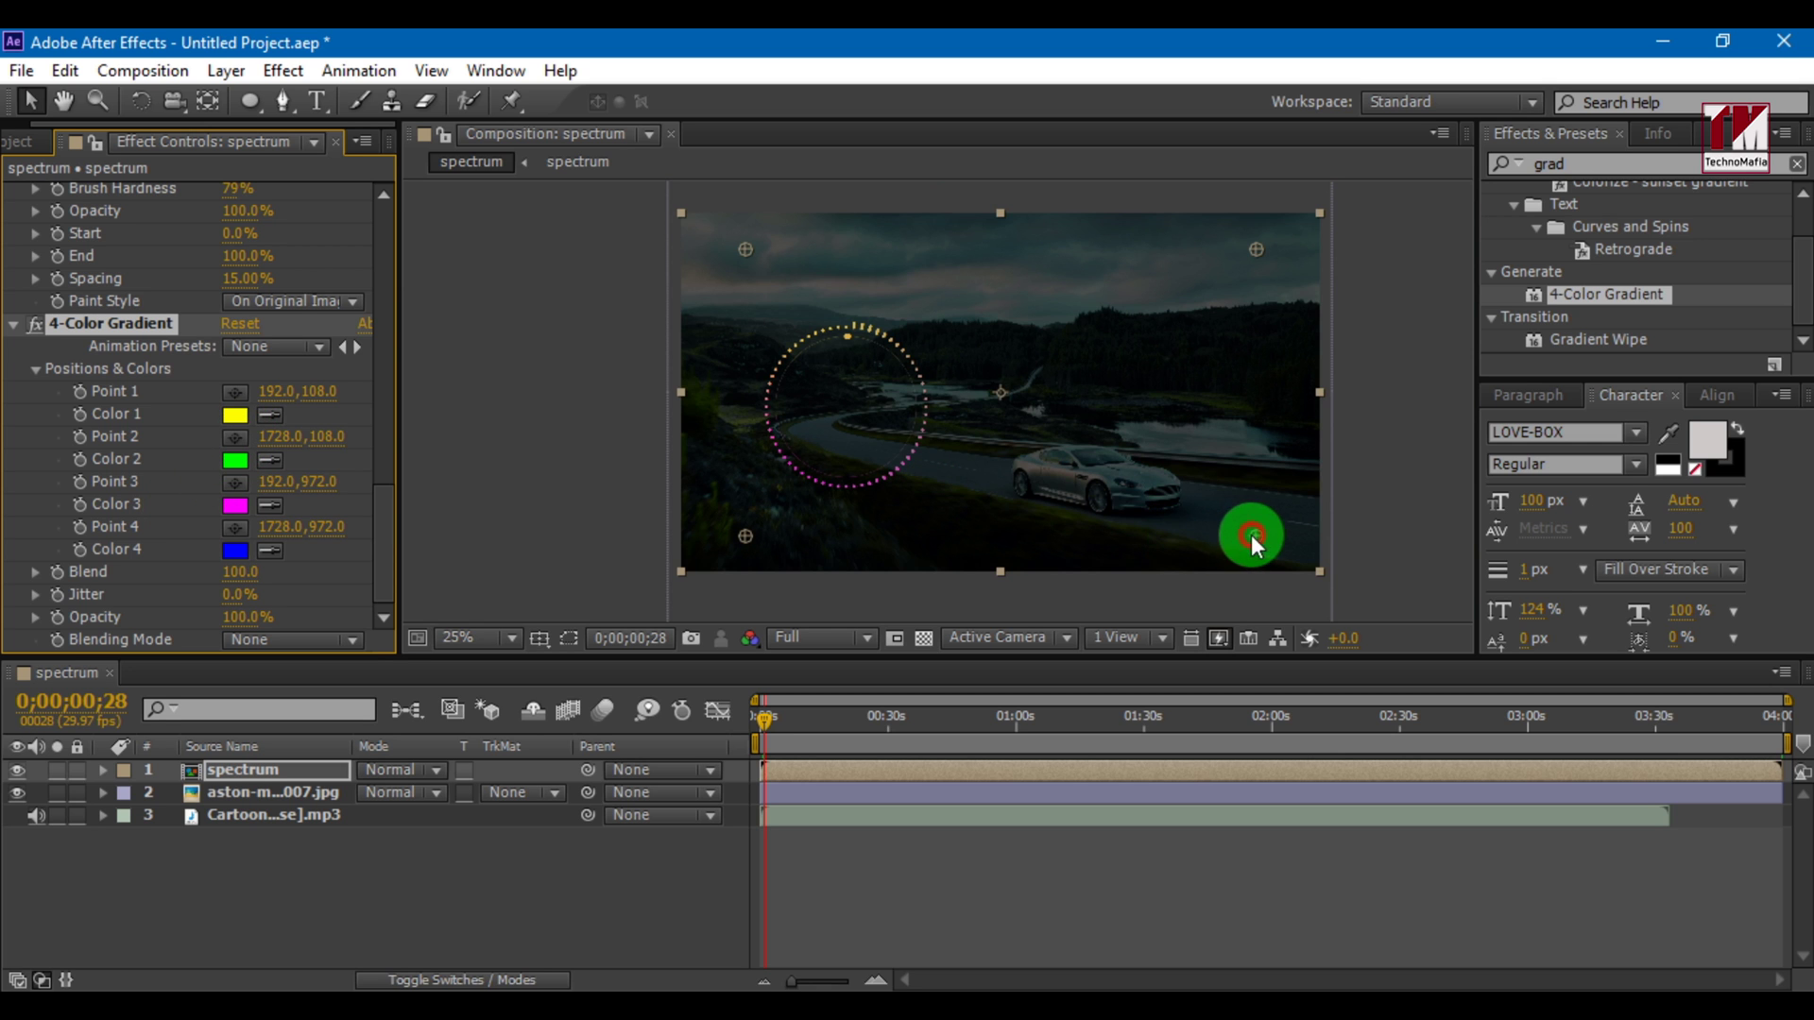
pyautogui.moveTo(1243, 547); pyautogui.dragTo(948, 486)
pyautogui.click(747, 536)
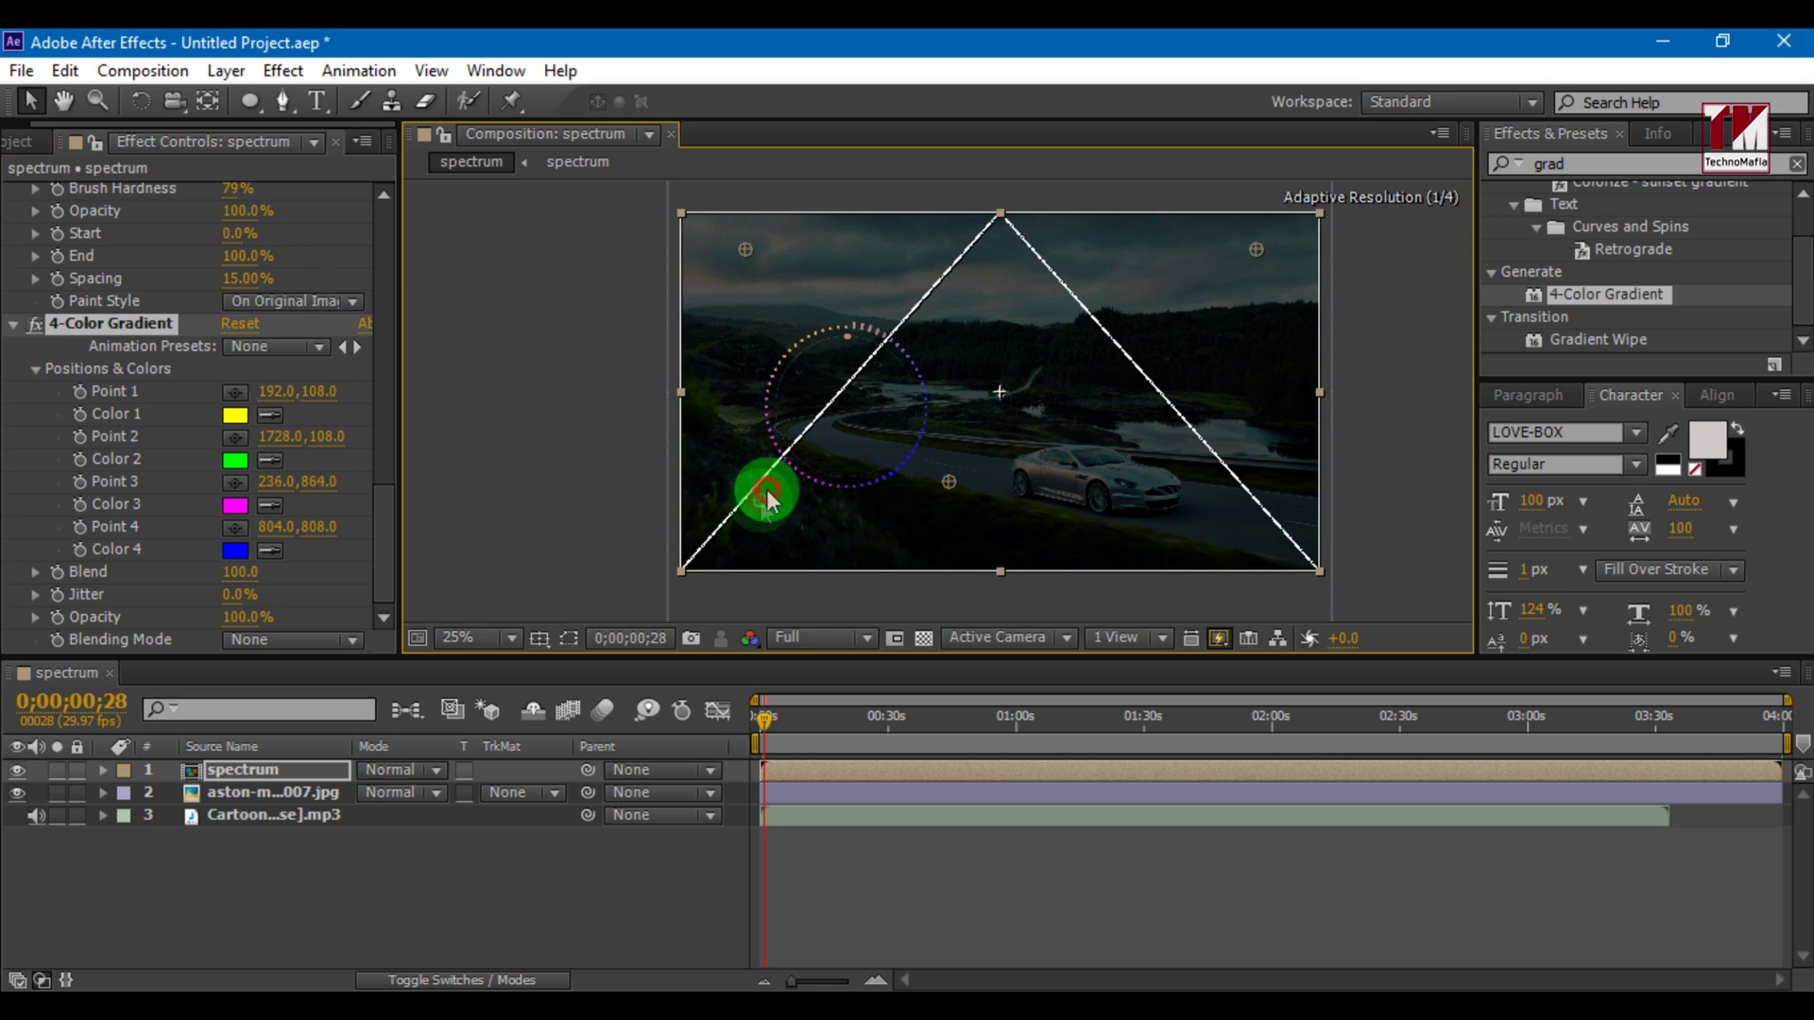
pyautogui.moveTo(747, 535); pyautogui.dragTo(764, 460)
pyautogui.click(746, 250)
pyautogui.moveTo(746, 250); pyautogui.dragTo(801, 316)
pyautogui.click(1251, 291)
pyautogui.moveTo(1254, 250); pyautogui.dragTo(913, 347)
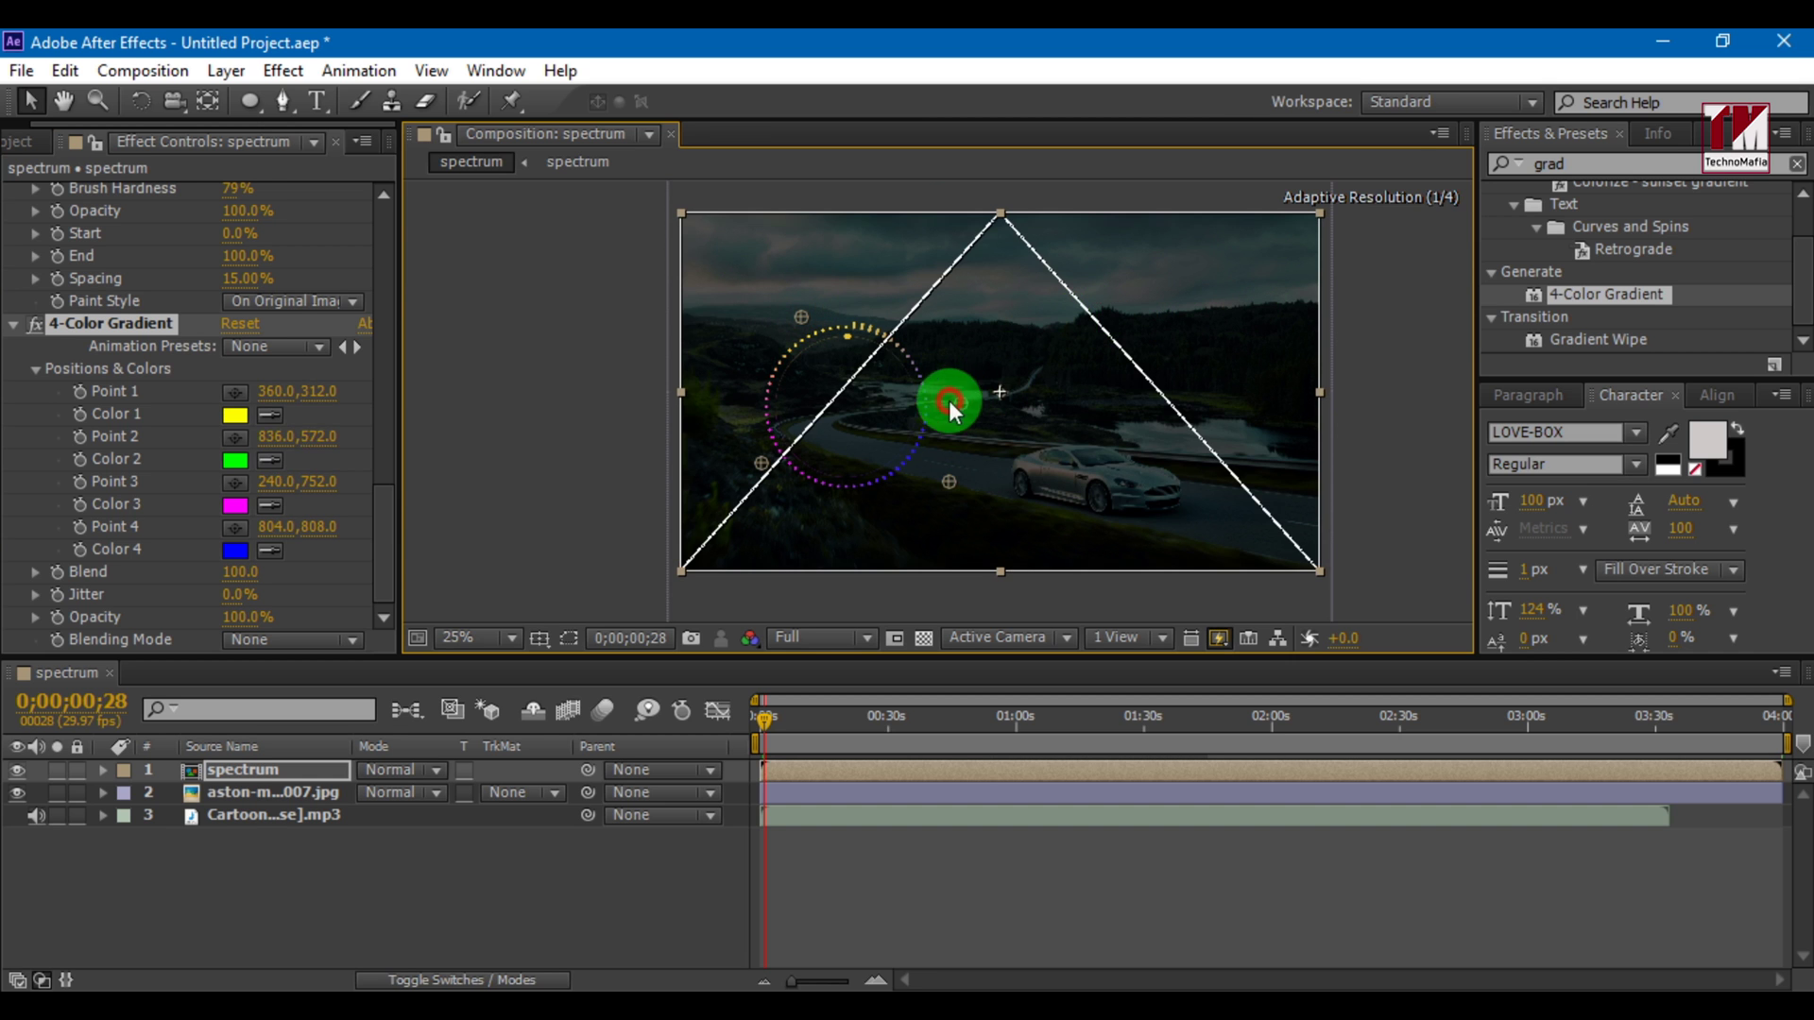
pyautogui.moveTo(948, 483); pyautogui.dragTo(902, 500)
pyautogui.press('KP_0')
# Search for 'glow' and apply Stylize > Glow to the spectrum layer
pyautogui.doubleClick(1559, 164)
pyautogui.write('g')
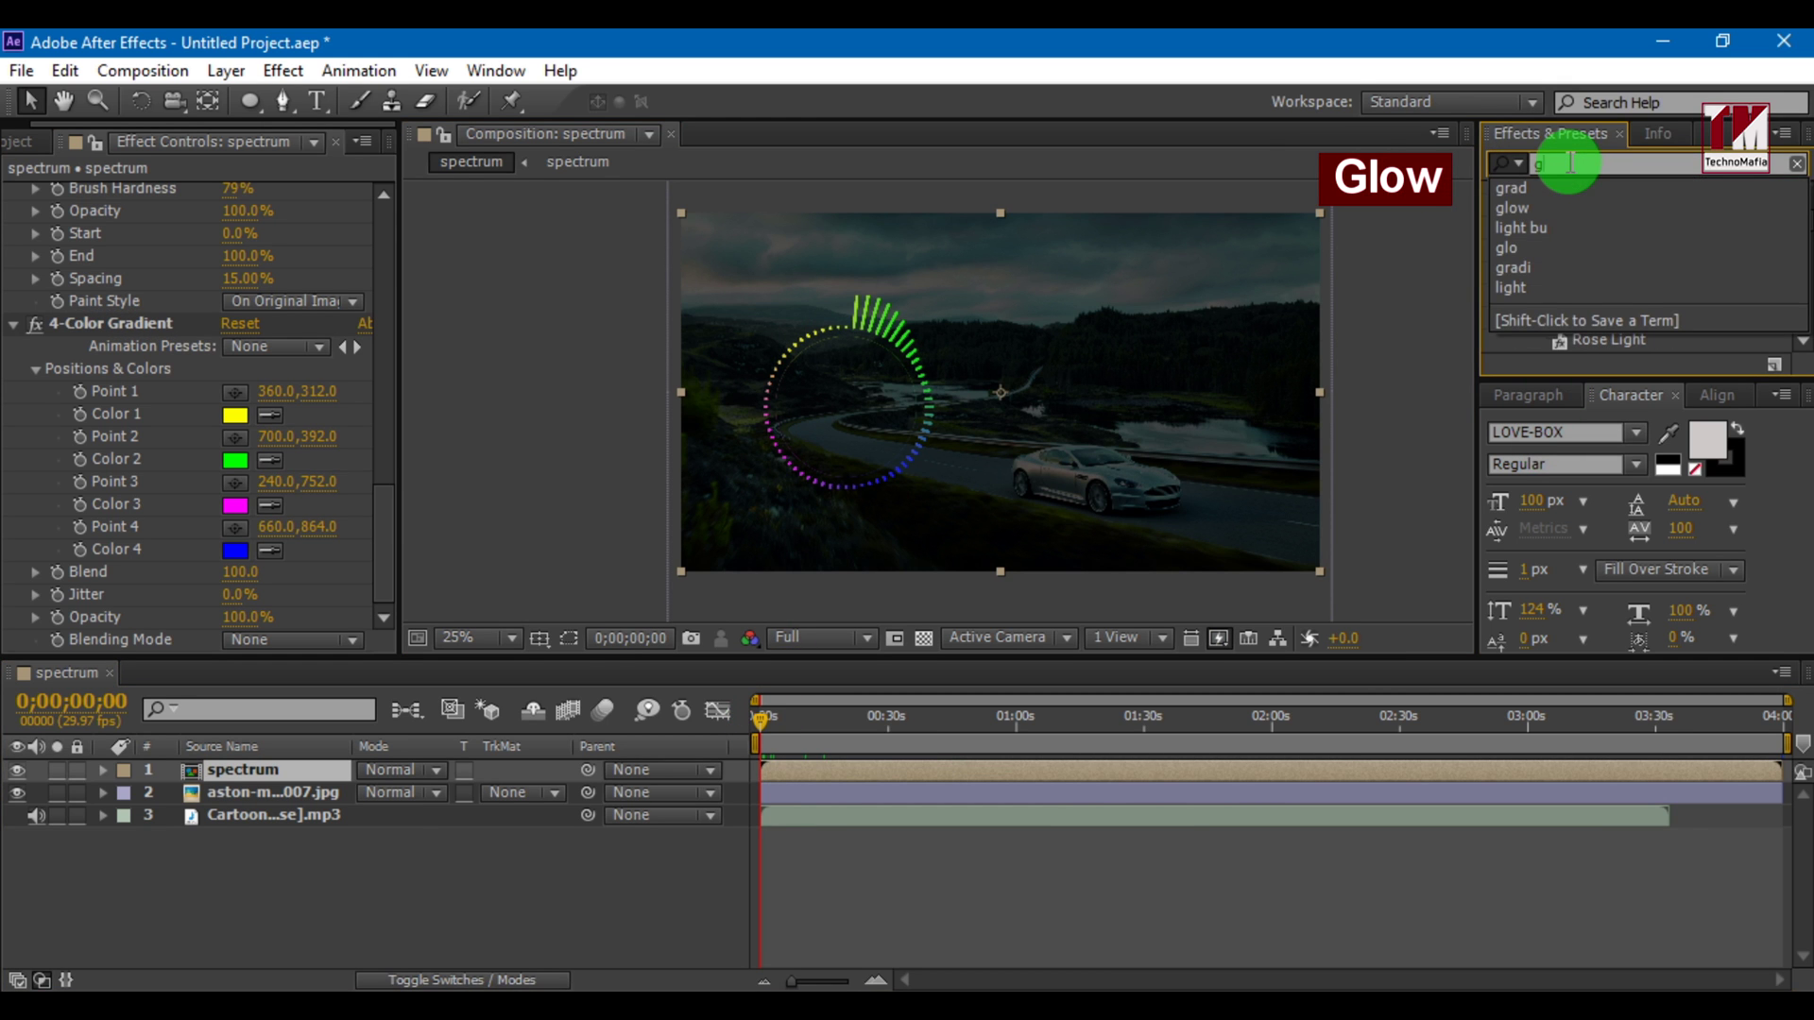
pyautogui.click(1549, 205)
pyautogui.click(1560, 283)
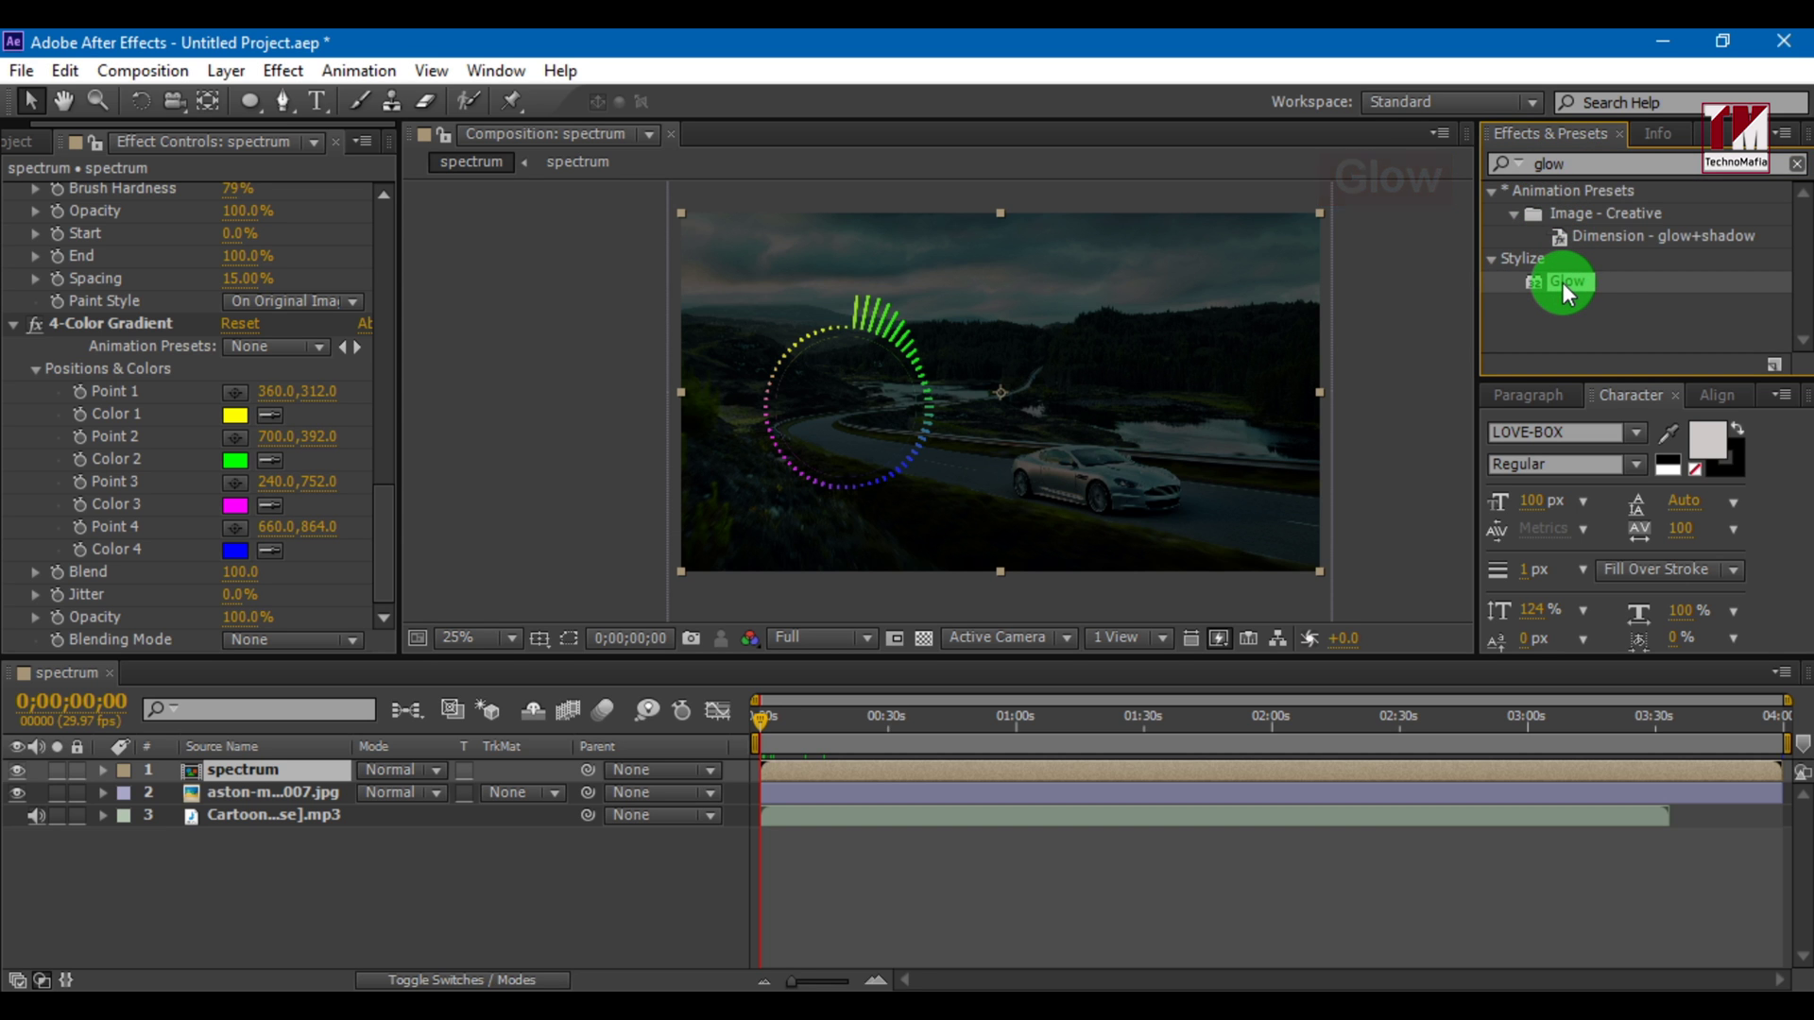
pyautogui.doubleClick(1563, 283)
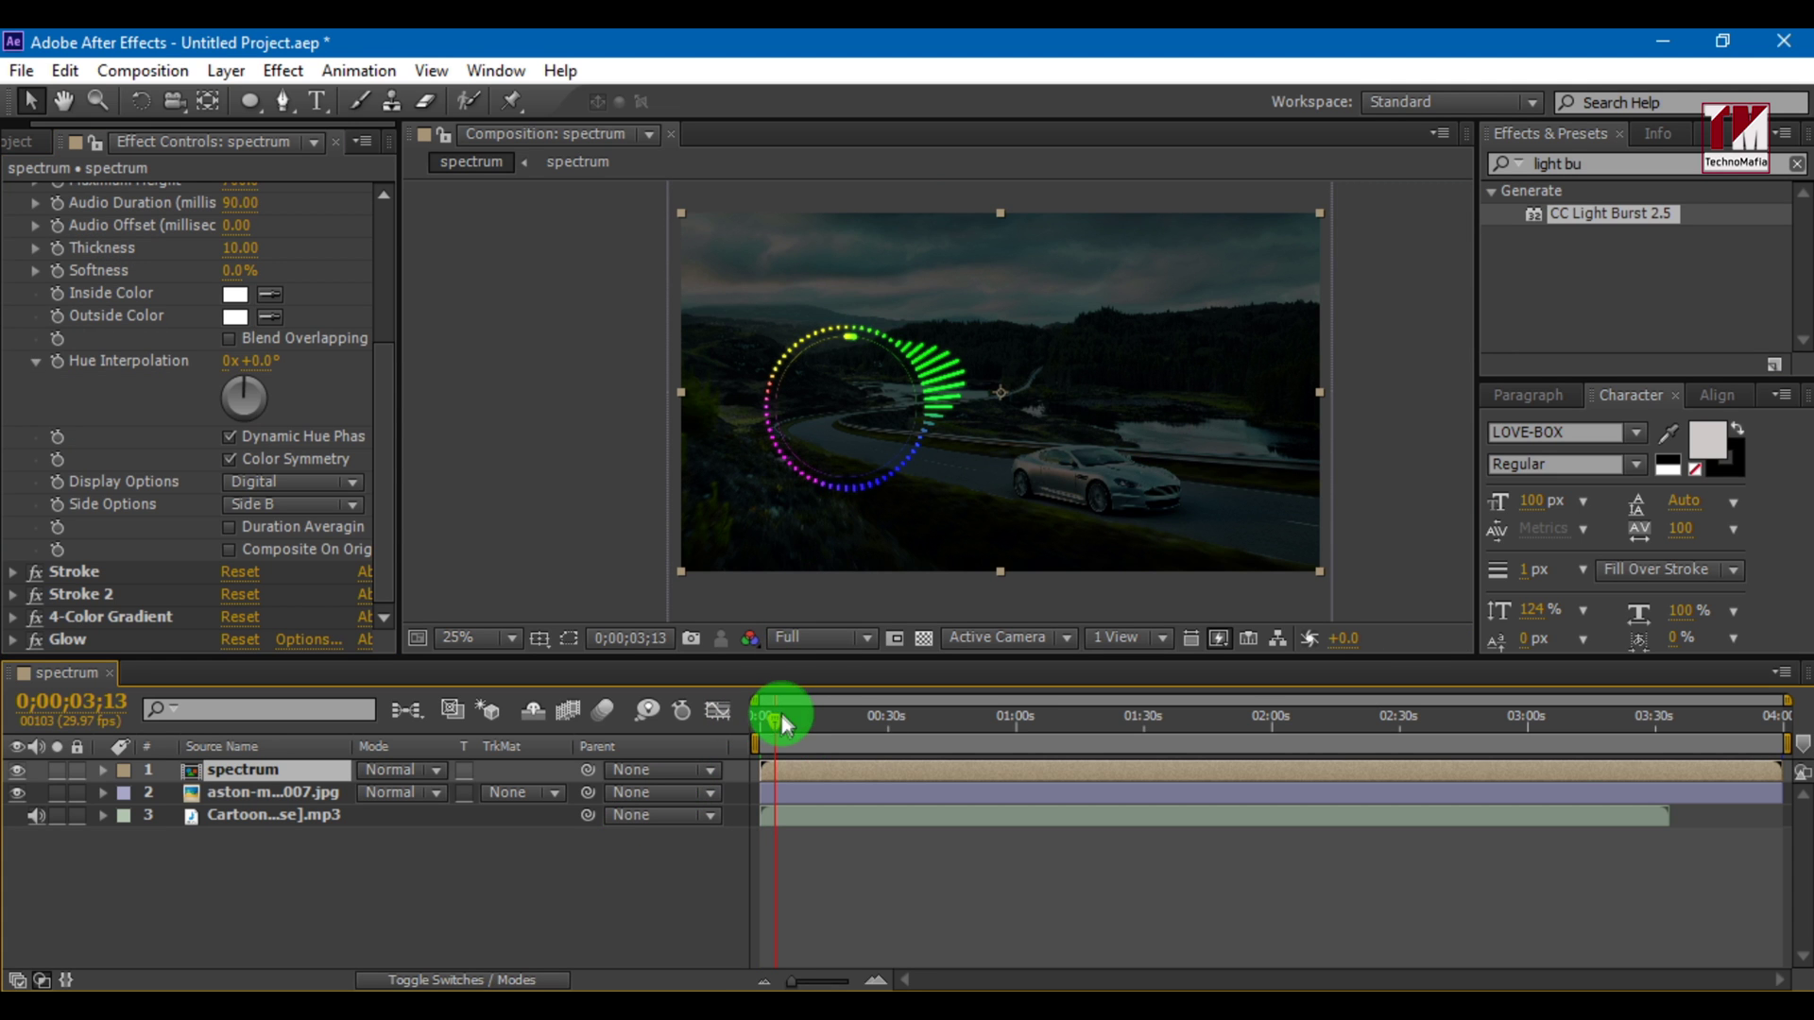
# RAM-preview the glowing spectrum composition from frame 0
pyautogui.press('KP_0')
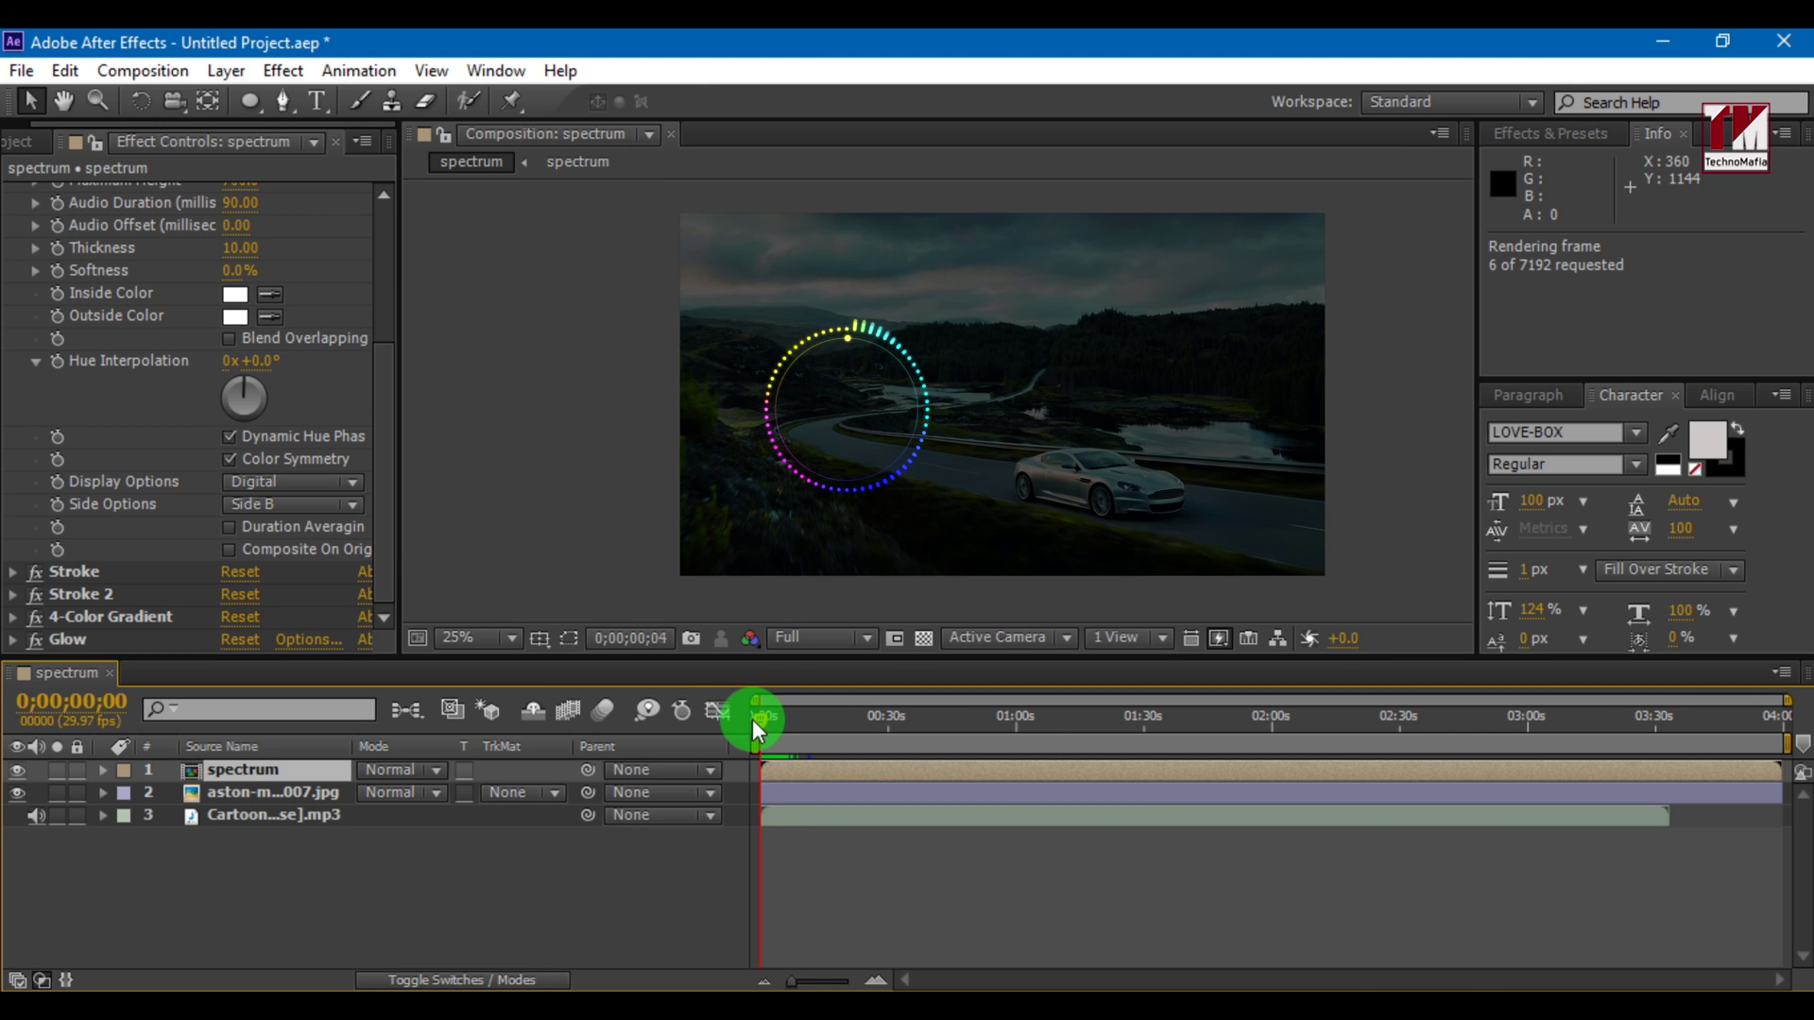